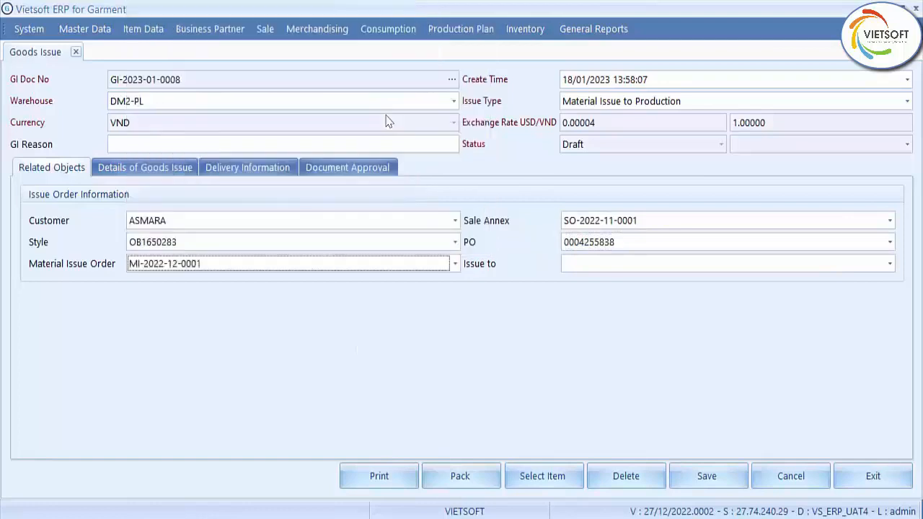
Step: Set the goods issue's destination to Sewing DM 2
left_click(599, 265)
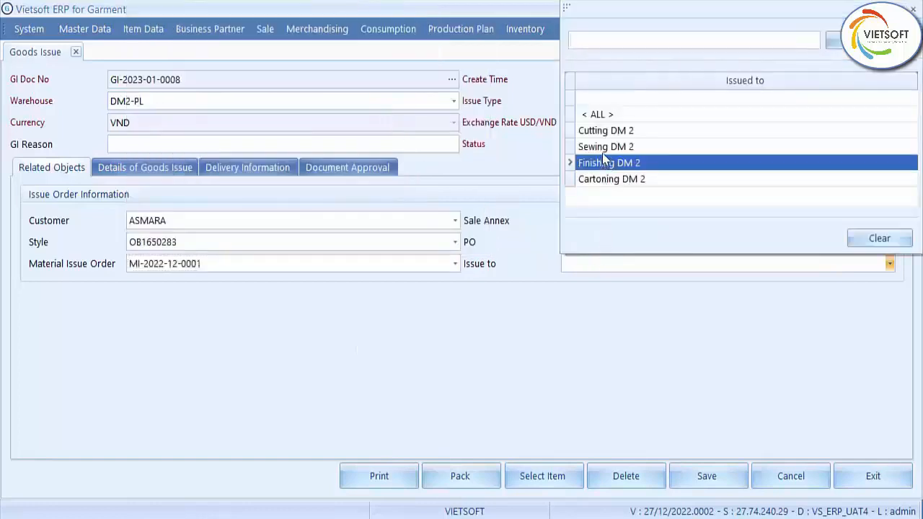
left_click(606, 148)
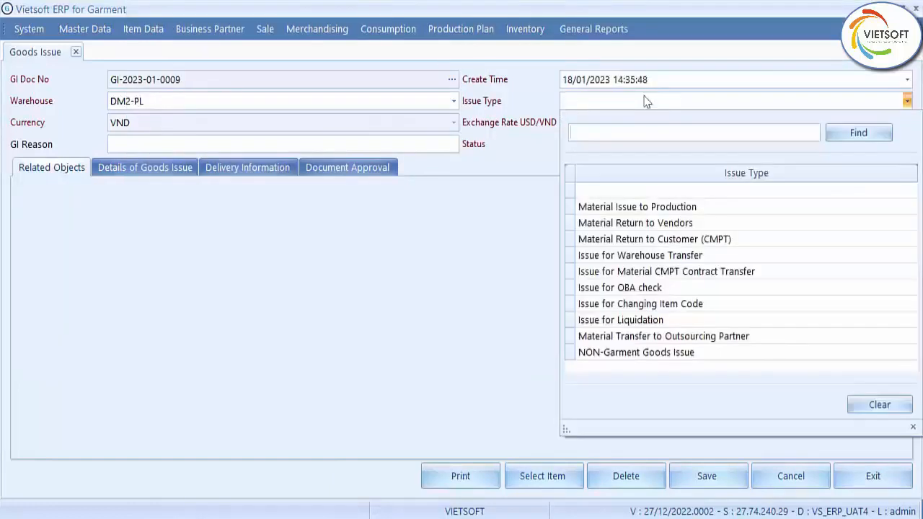
left_click(667, 223)
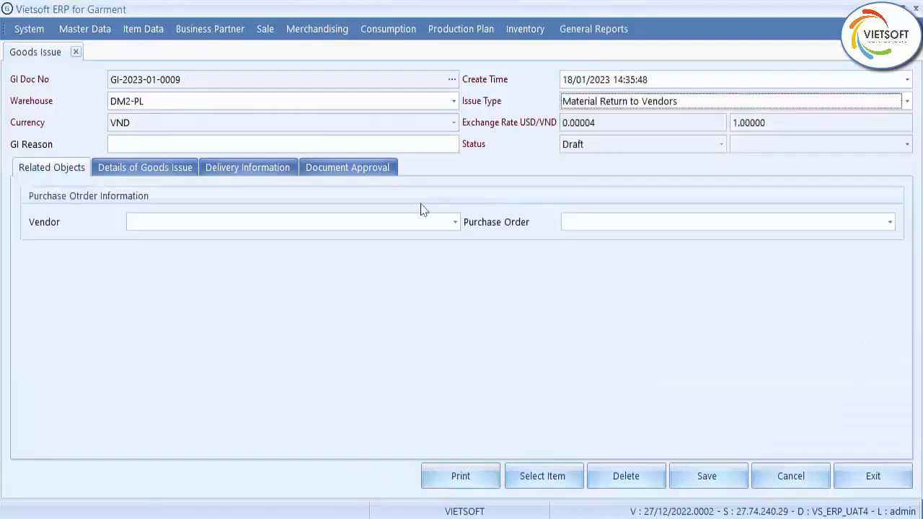
left_click(205, 224)
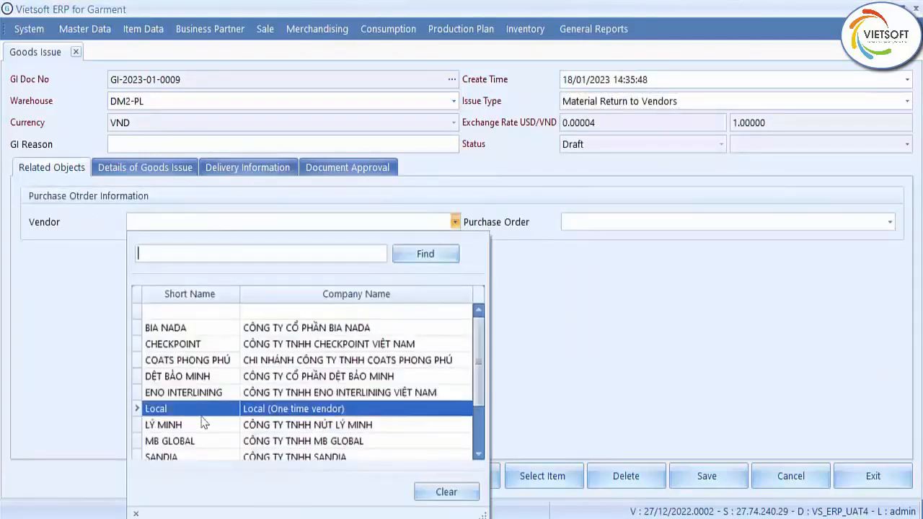
left_click(202, 425)
left_click(586, 223)
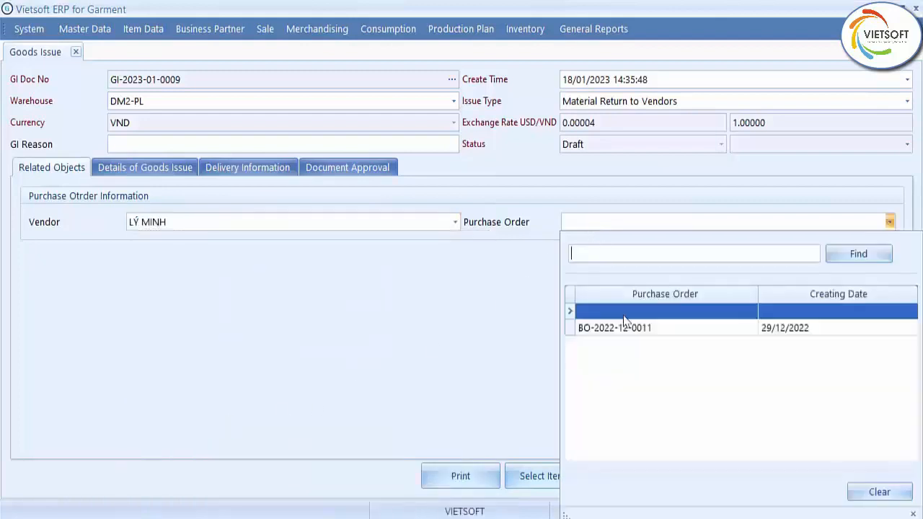
left_click(626, 327)
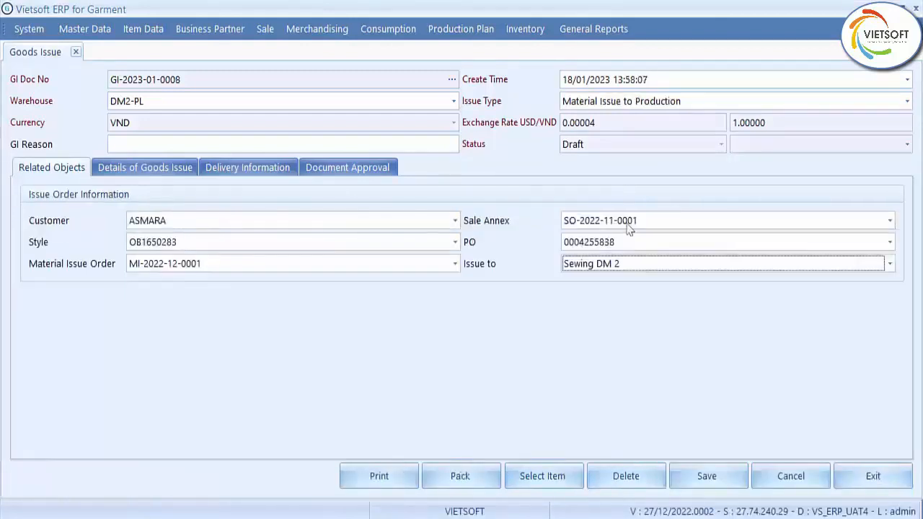
left_click(144, 167)
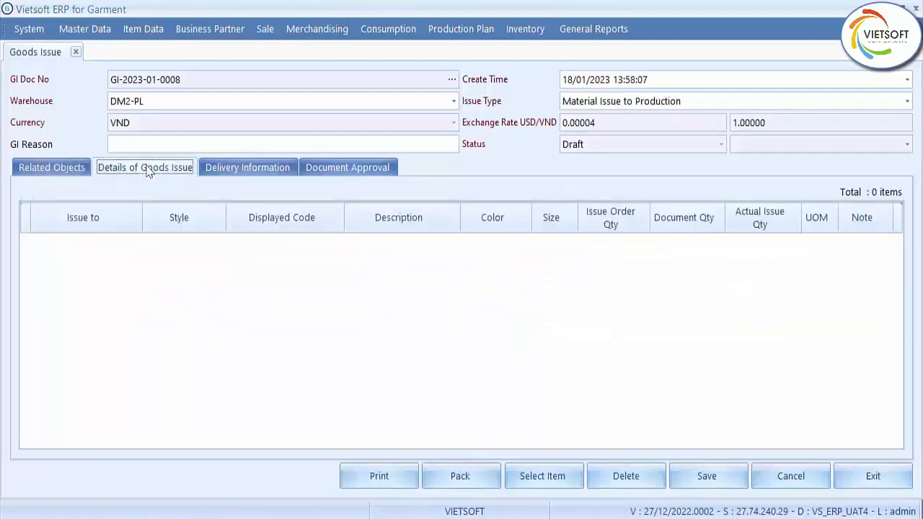
left_click(531, 483)
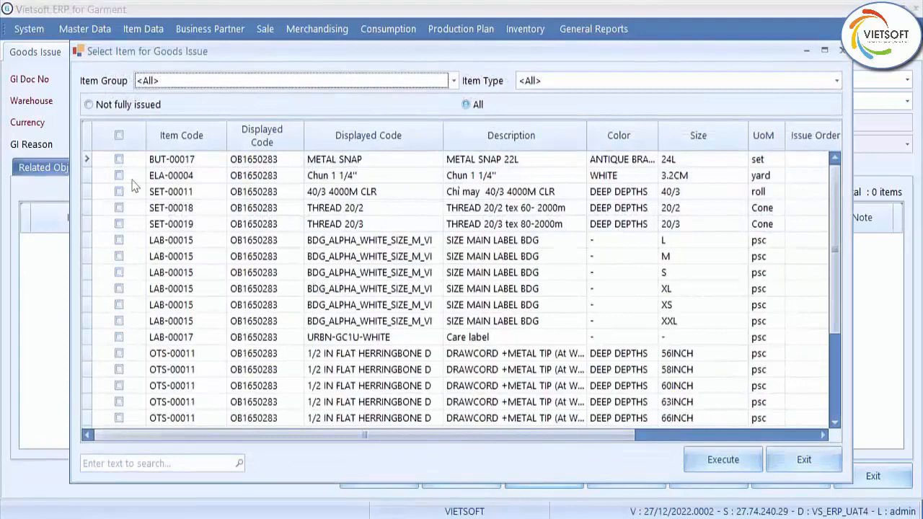
left_click(119, 159)
left_click(119, 175)
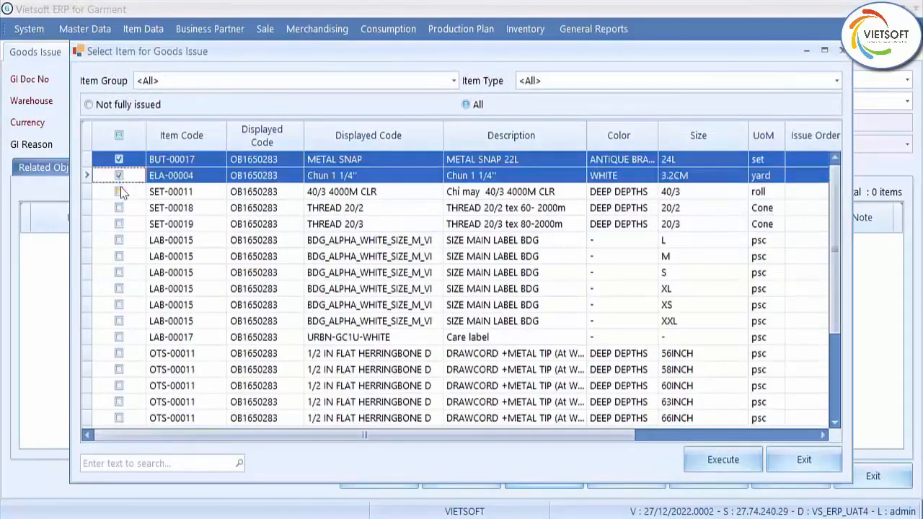
left_click(119, 191)
left_click(119, 208)
left_click(119, 223)
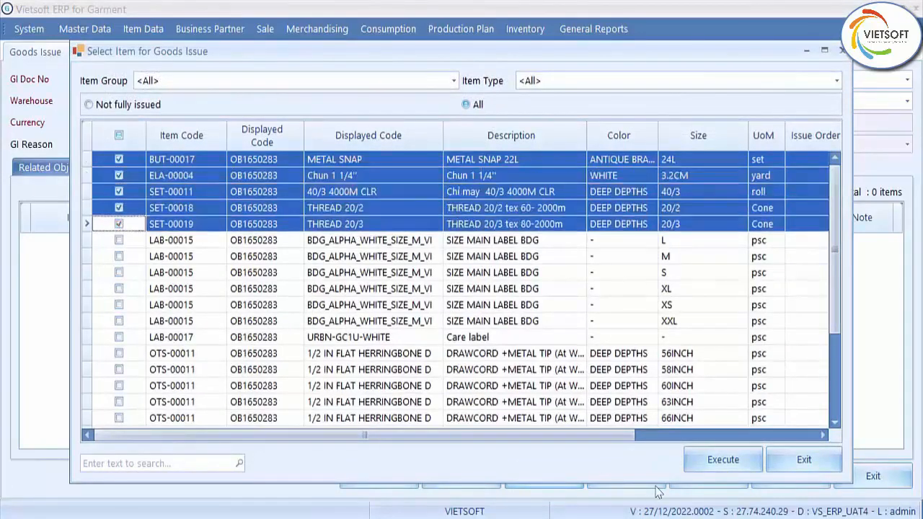
left_click(723, 460)
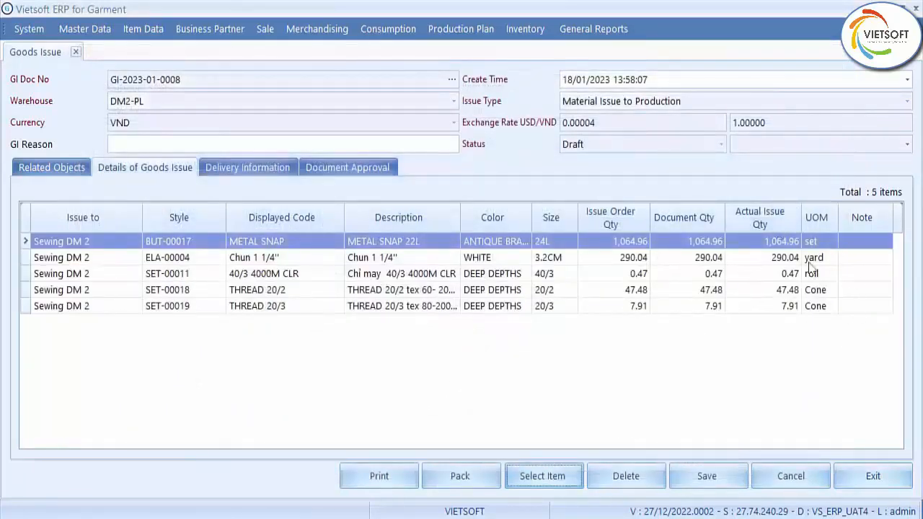
Step: Set the METAL SNAP item's actual issue quantity to 1,000 and save the goods issue
left_click_drag(533, 216, 550, 216)
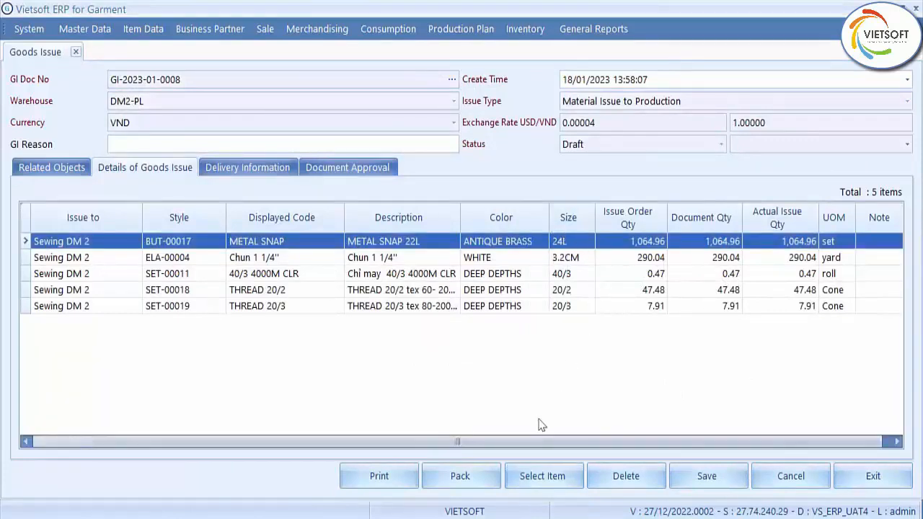
left_click(638, 244)
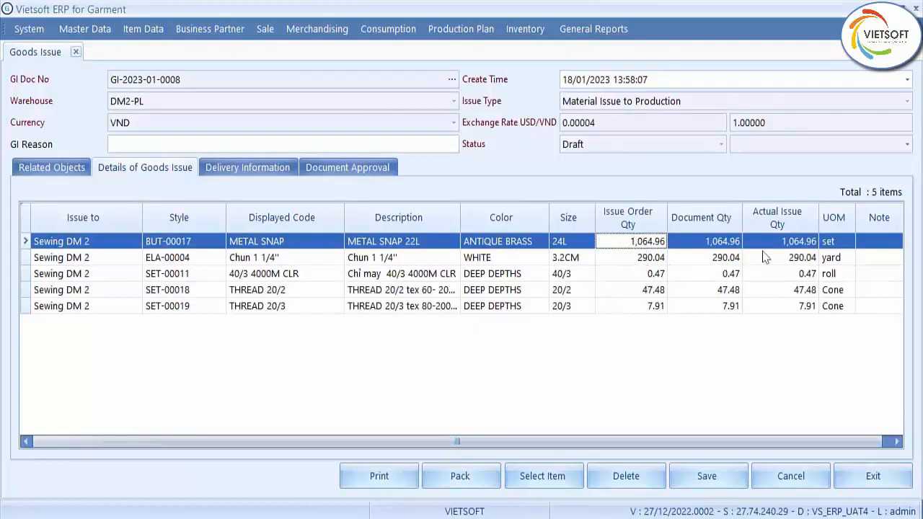
left_click(784, 241)
left_click_drag(778, 241, 836, 243)
left_click(793, 262)
left_click(785, 241)
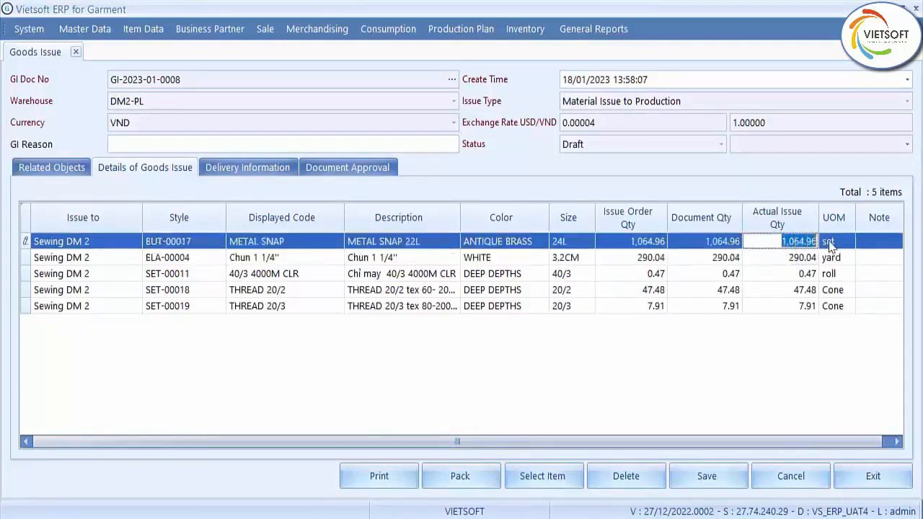
type("1,000")
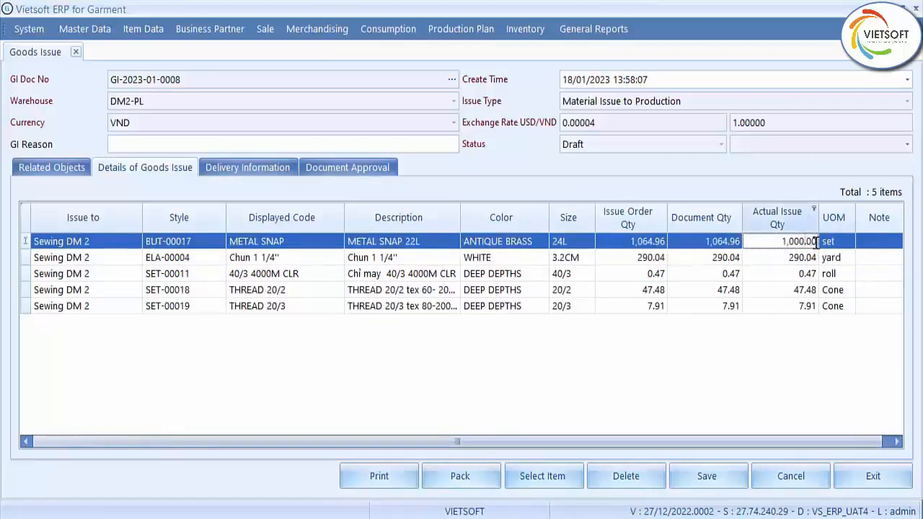
left_click(790, 291)
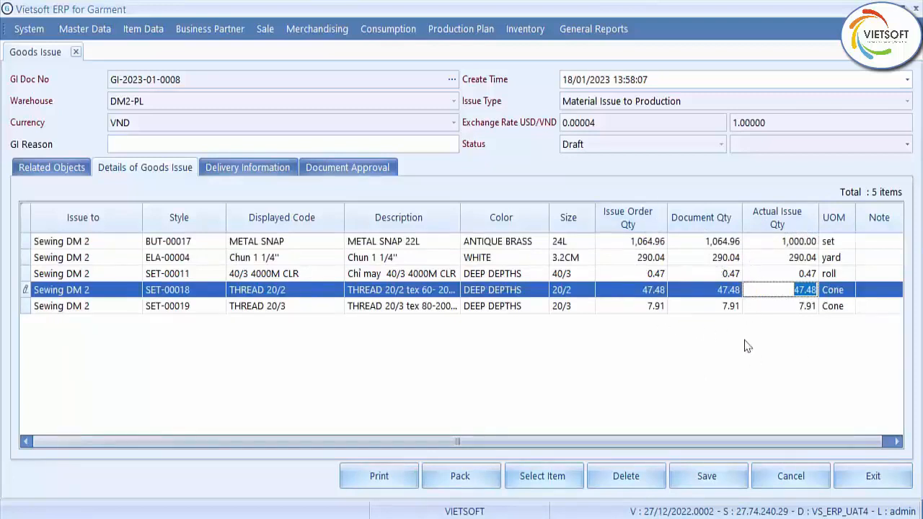
left_click(704, 476)
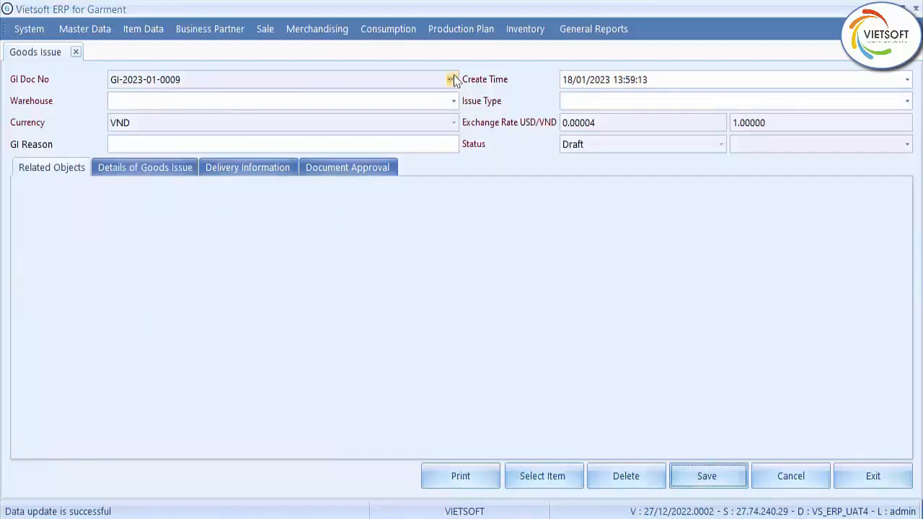
left_click(450, 80)
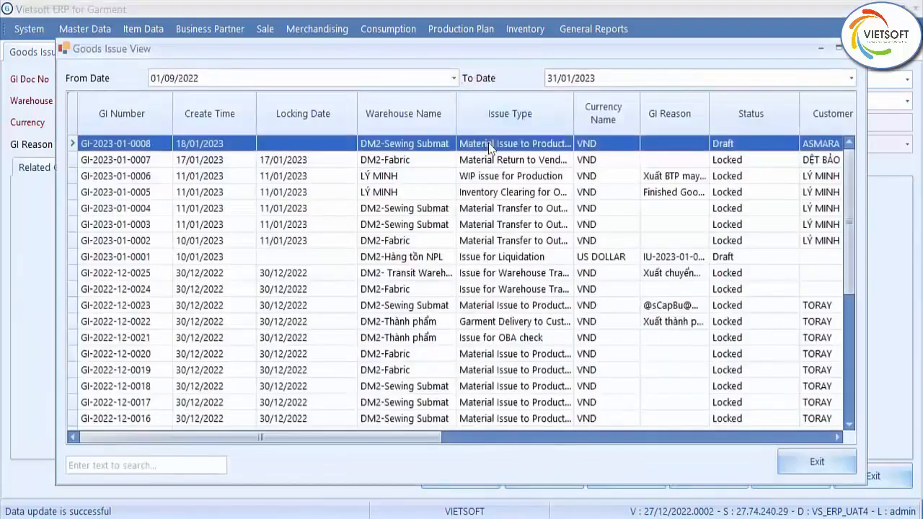
double_click(484, 149)
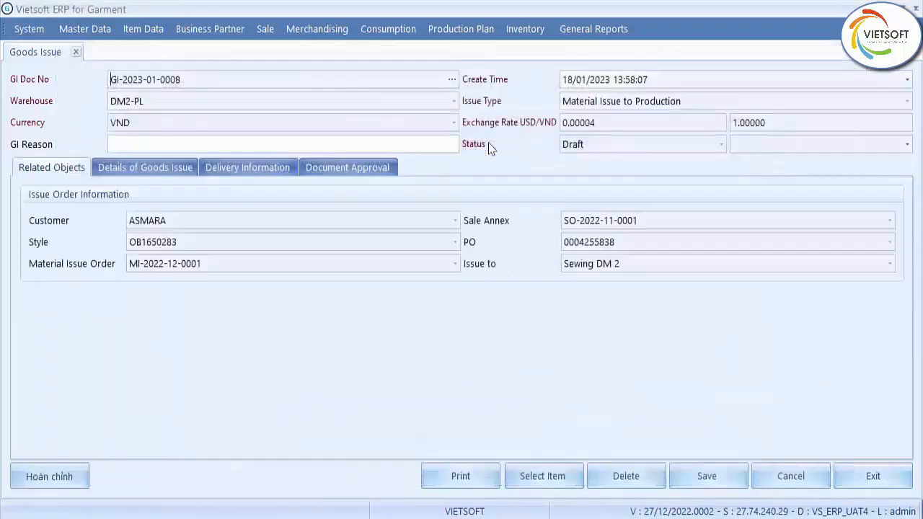
left_click(145, 168)
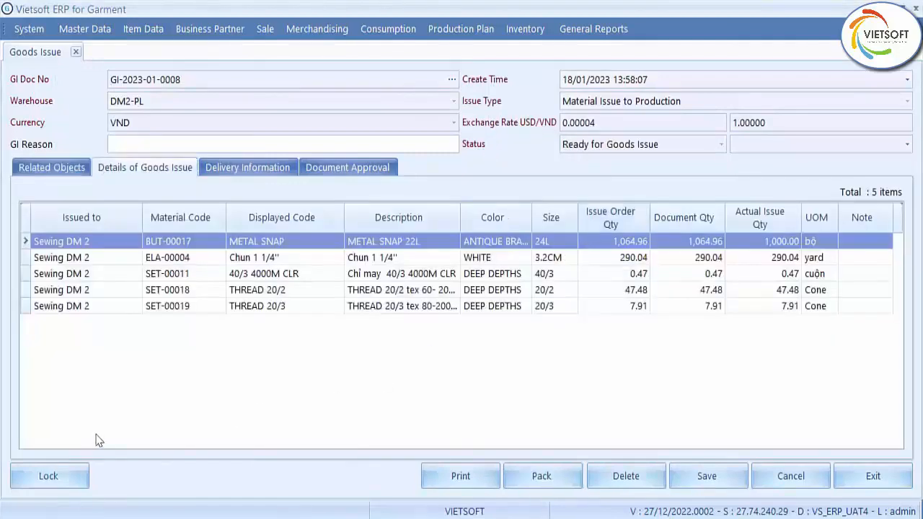
Step: Lock the goods issue document, accepting the difference between actual and document quantities
left_click(48, 477)
left_click(440, 294)
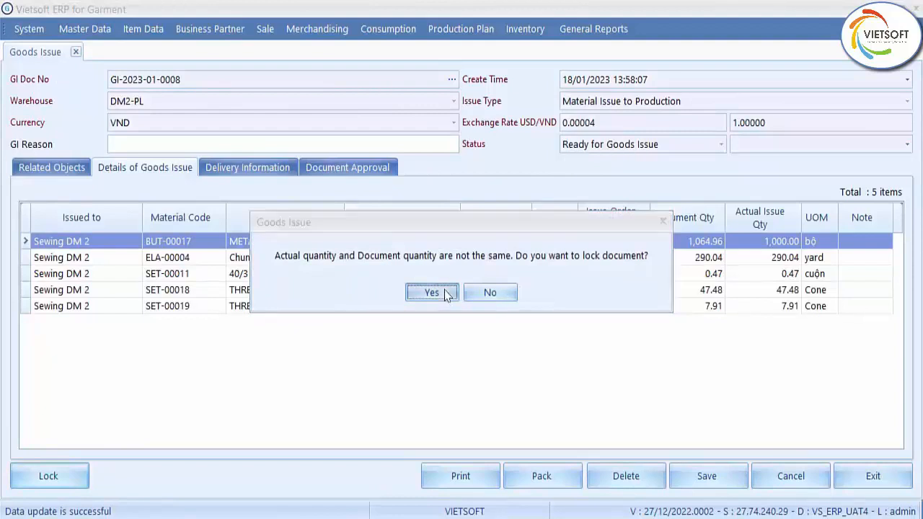
left_click(433, 299)
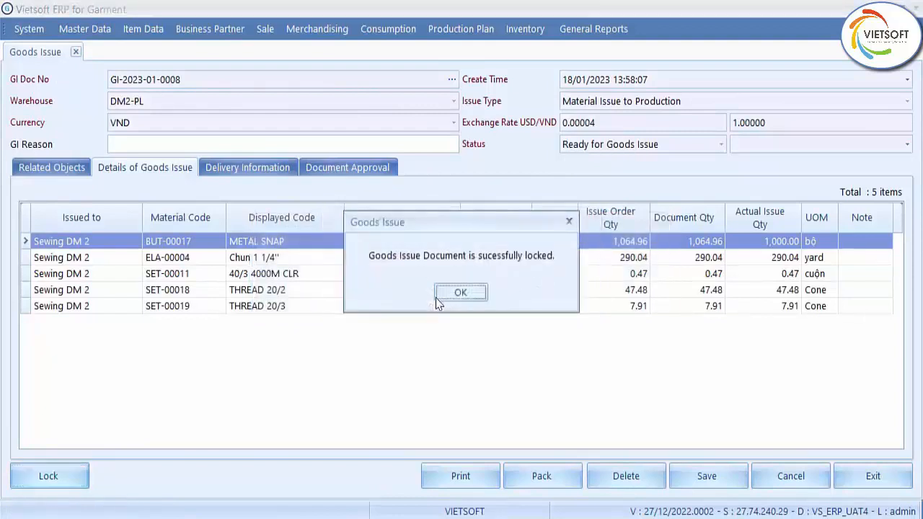
left_click(454, 295)
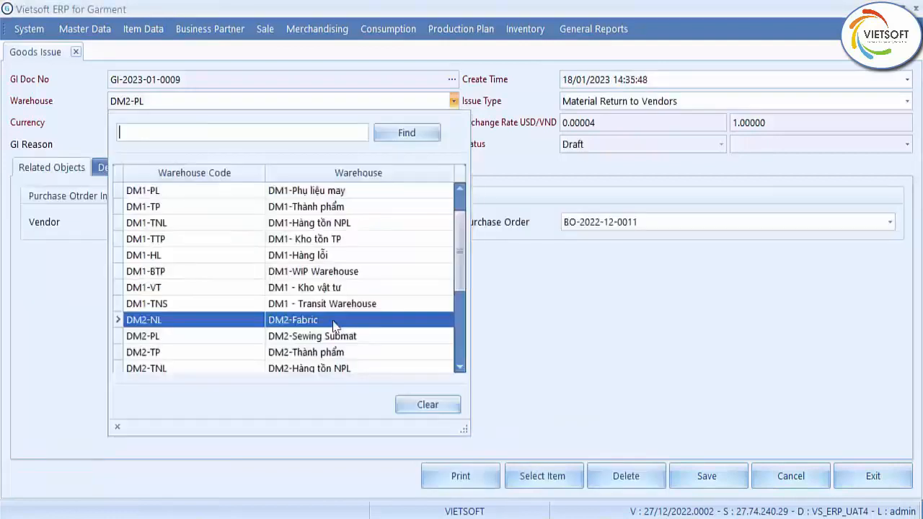
left_click(346, 435)
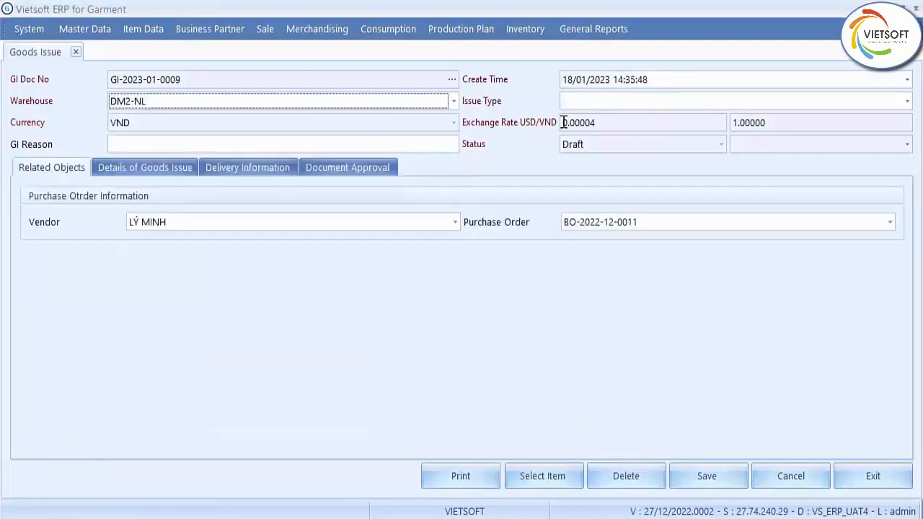
left_click(594, 105)
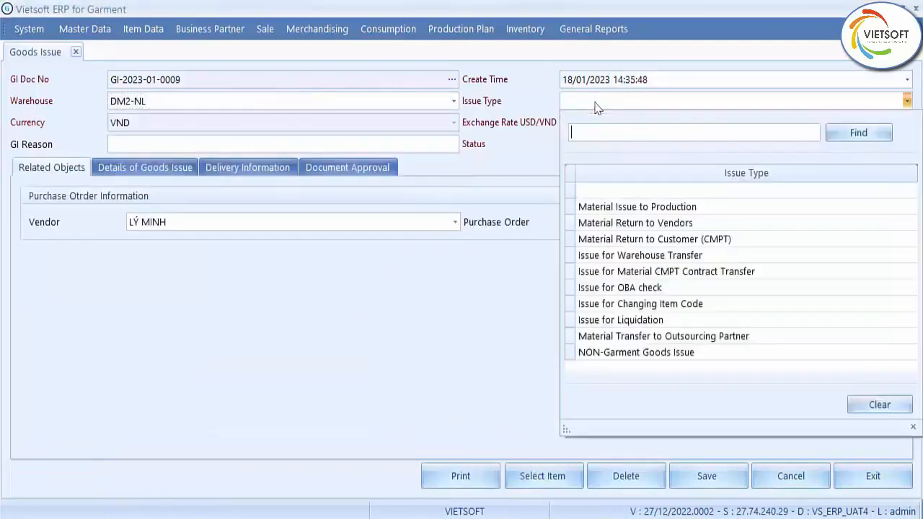
left_click(626, 207)
Step: Fill in the issue order information with customer ASMARA, the first listed sale annex and style OB1650283
left_click(365, 220)
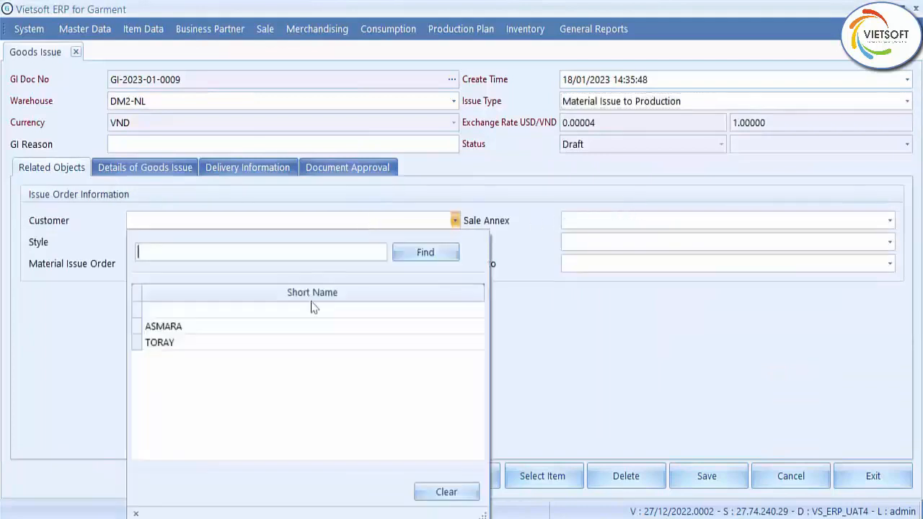
left_click(292, 330)
left_click(581, 221)
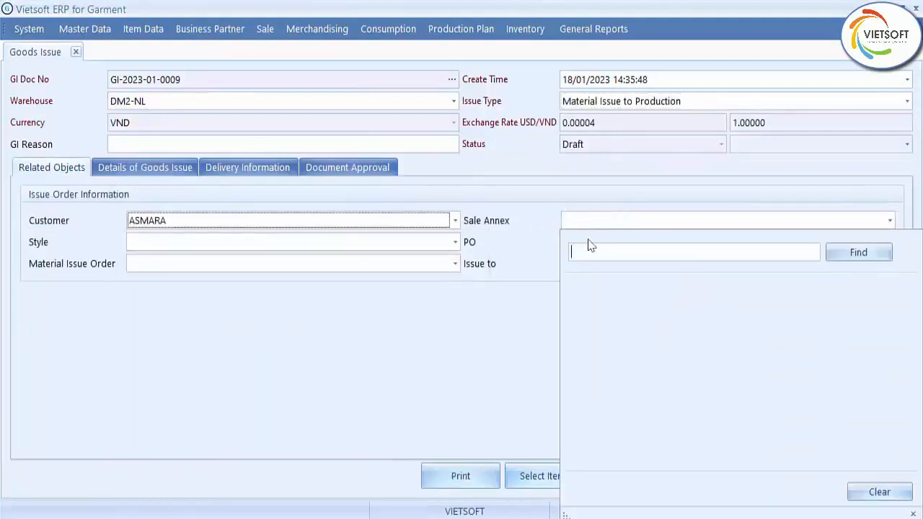
left_click(608, 328)
left_click(436, 247)
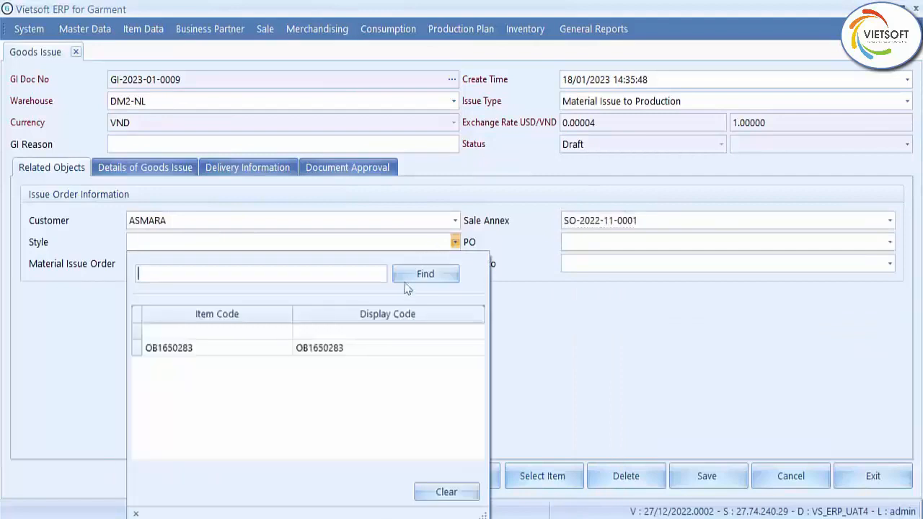
left_click(370, 346)
Step: Choose the first listed PO and the available material issue order, and set the issue destination to Cutting DM 2
left_click(624, 242)
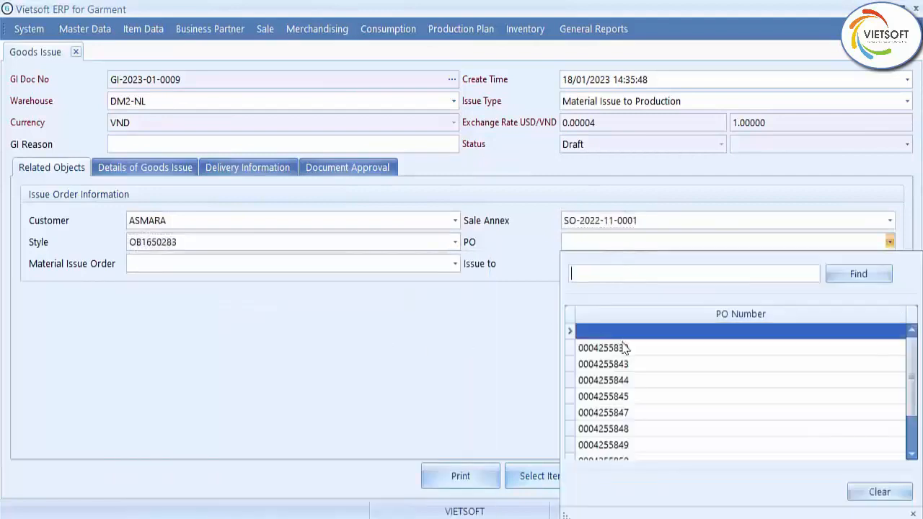
left_click(623, 348)
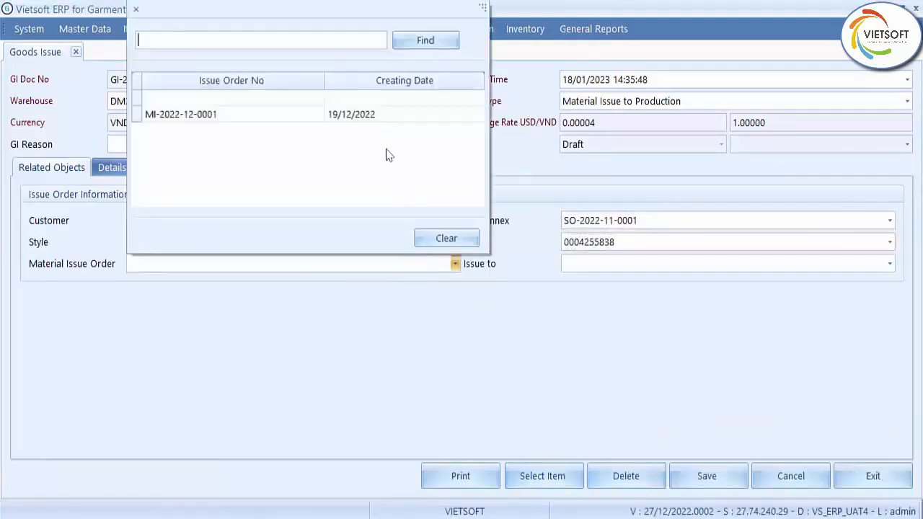
left_click(367, 115)
left_click(613, 266)
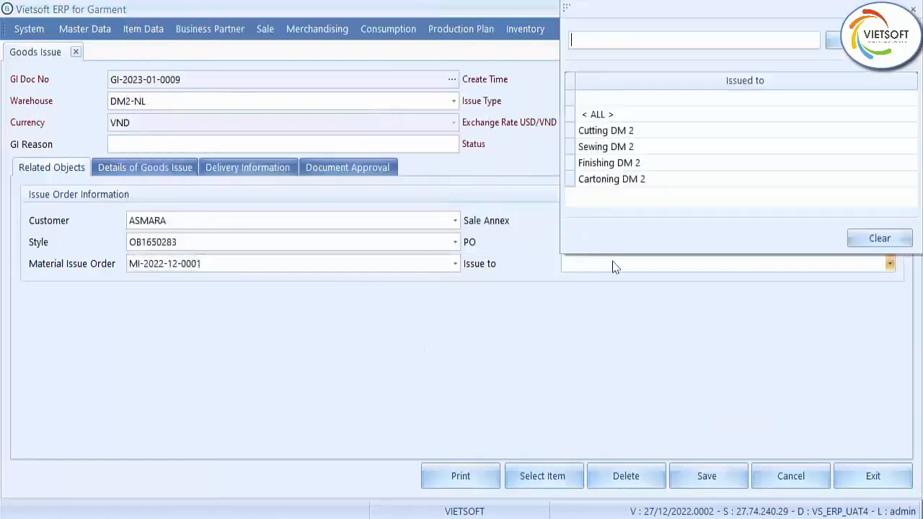
left_click(607, 126)
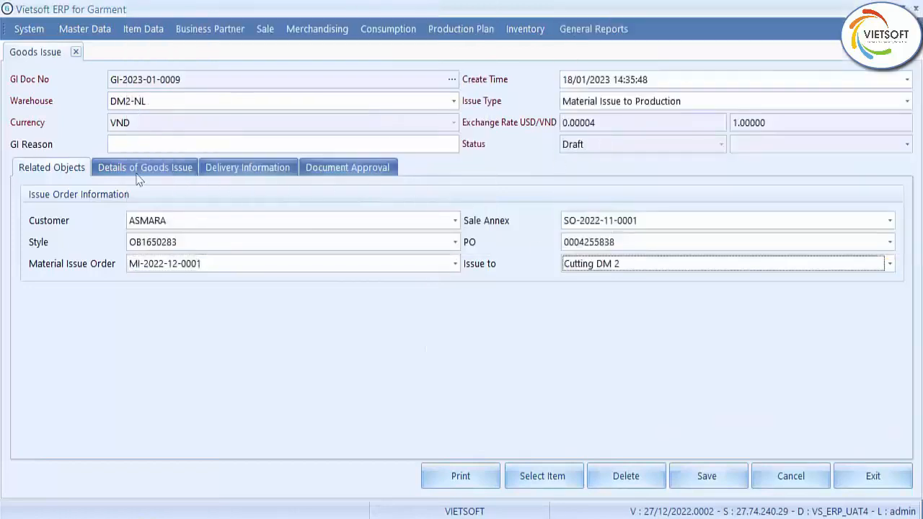
Step: Add the main fabric item FAB-00119 to the goods issue details
left_click(173, 172)
left_click(548, 476)
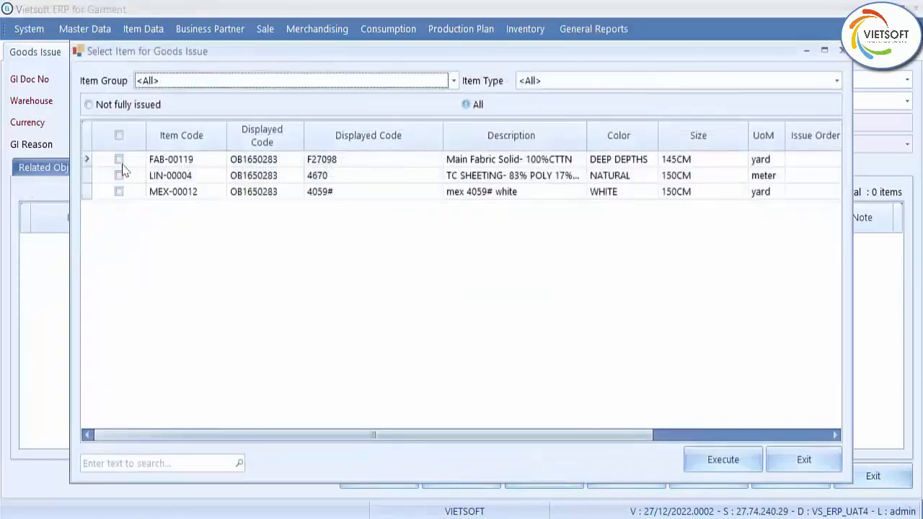
left_click(119, 160)
left_click(718, 462)
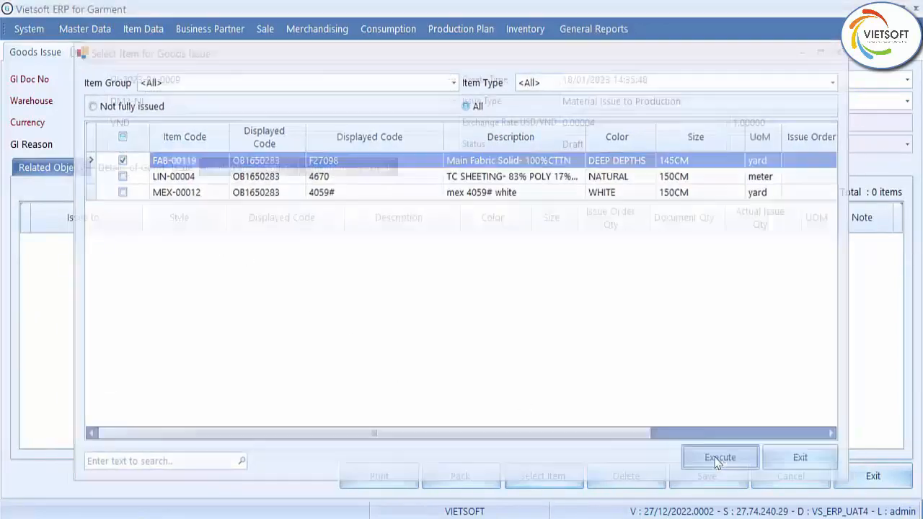
Step: Allocate fabric packs to item FAB-00119, including lot A pack 42 at 147.00 and lot B pack 16
left_click(473, 478)
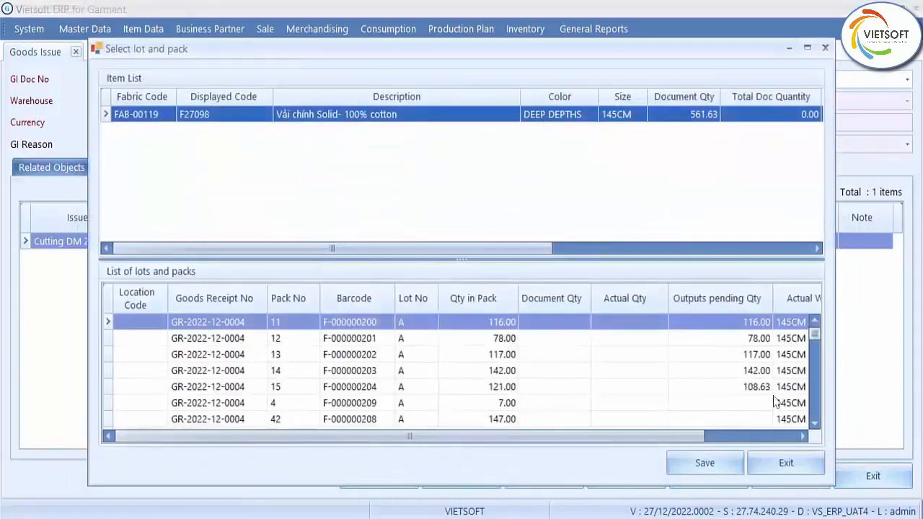
right_click(504, 422)
left_click(539, 429)
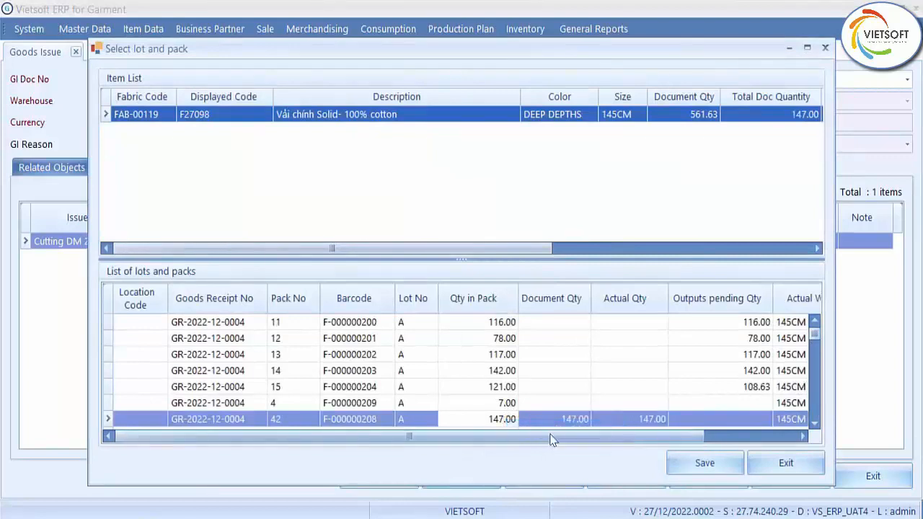
left_click(814, 423)
left_click(814, 424)
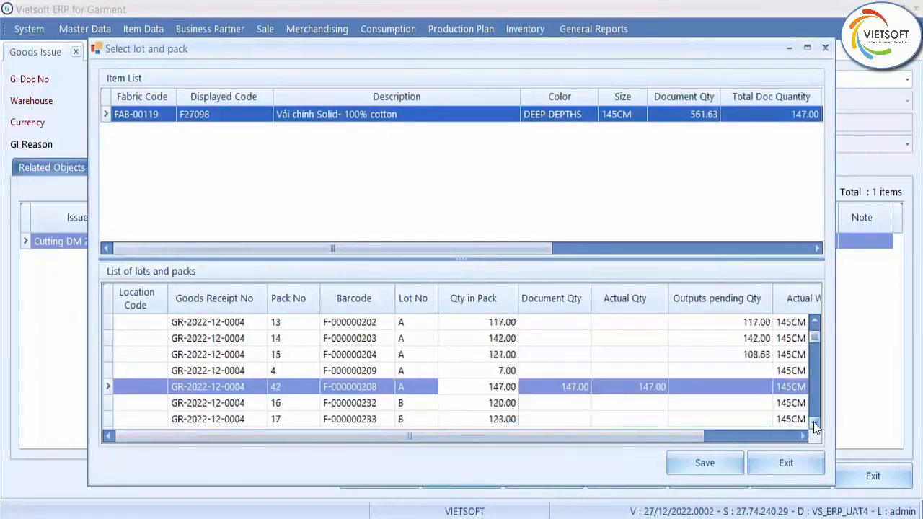
right_click(497, 401)
left_click(533, 414)
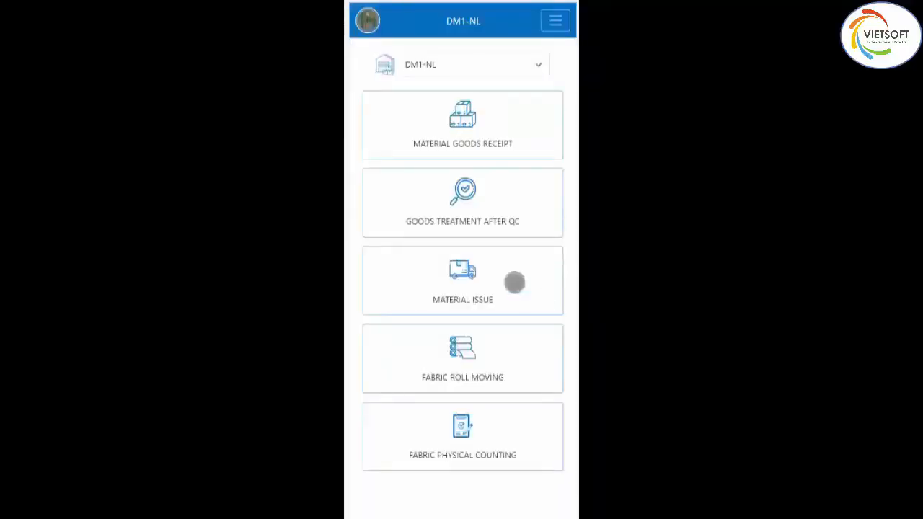
left_click(462, 274)
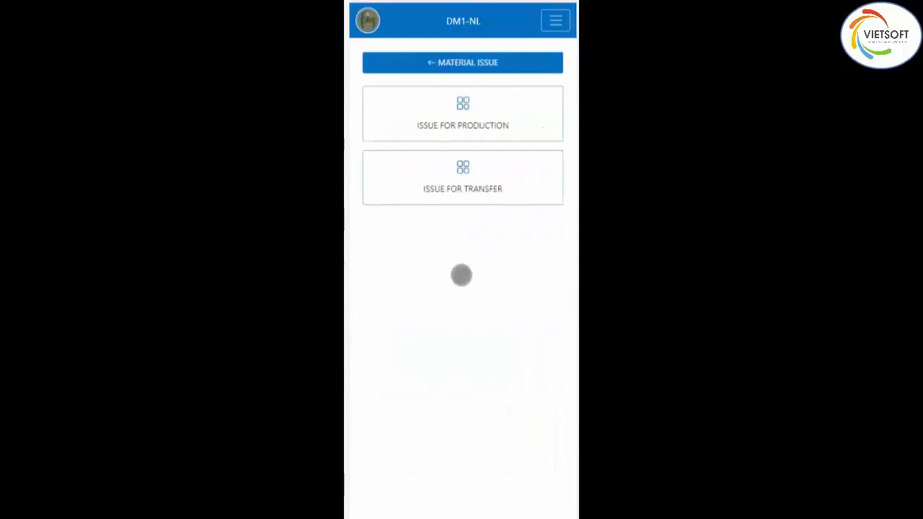
left_click(462, 110)
left_click(546, 102)
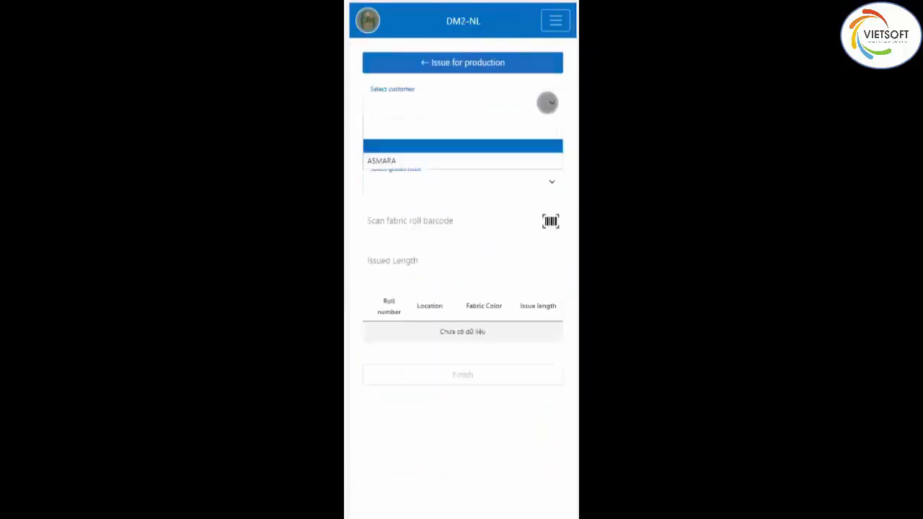
left_click(497, 155)
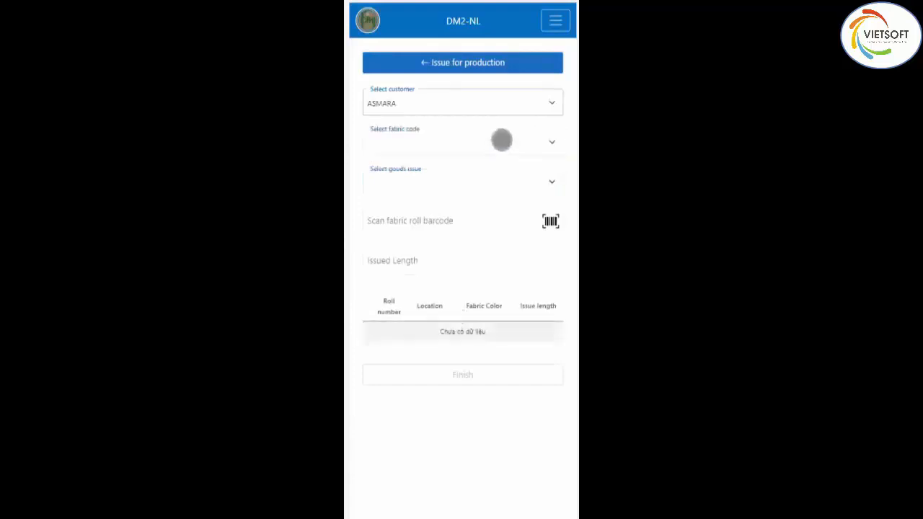
left_click(499, 141)
left_click(460, 196)
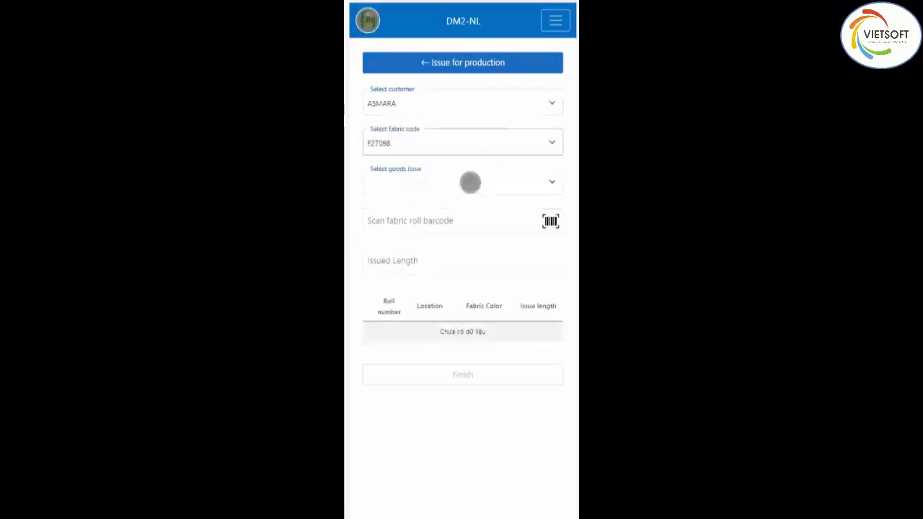
left_click(468, 183)
left_click(442, 237)
Step: Record fabric roll barcode F-000000208 with an issued length of 147 and finish the issue
left_click(441, 237)
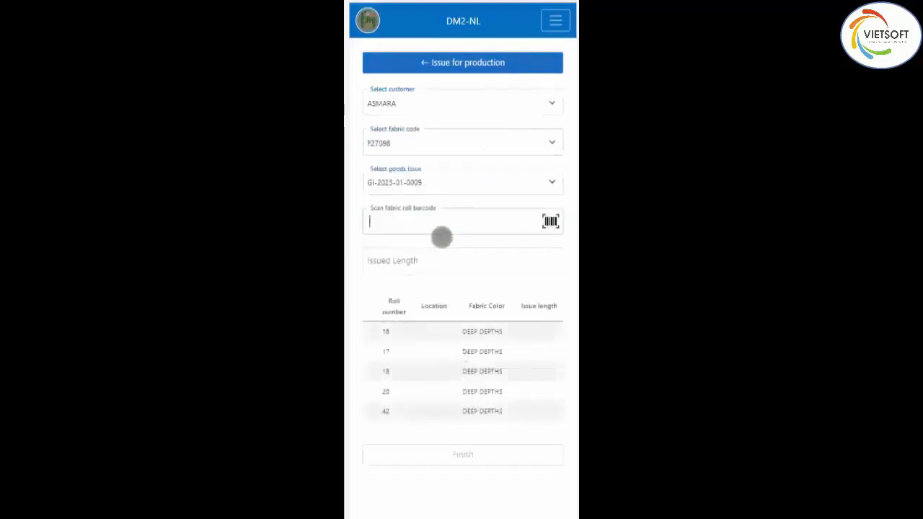
type("F-000000208")
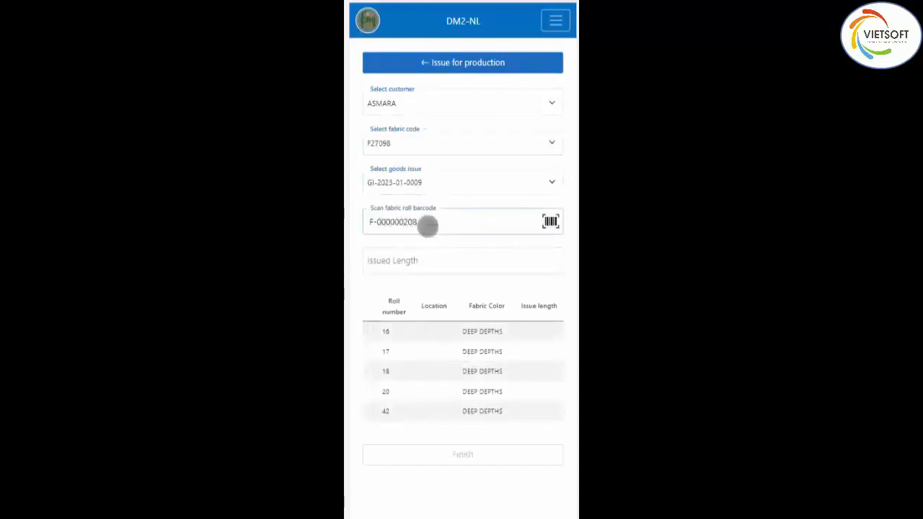
key("Return")
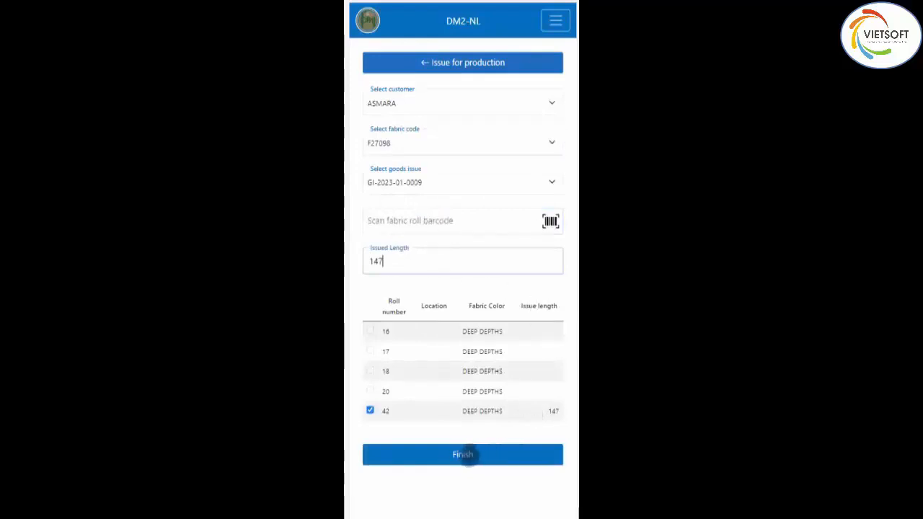
left_click(467, 455)
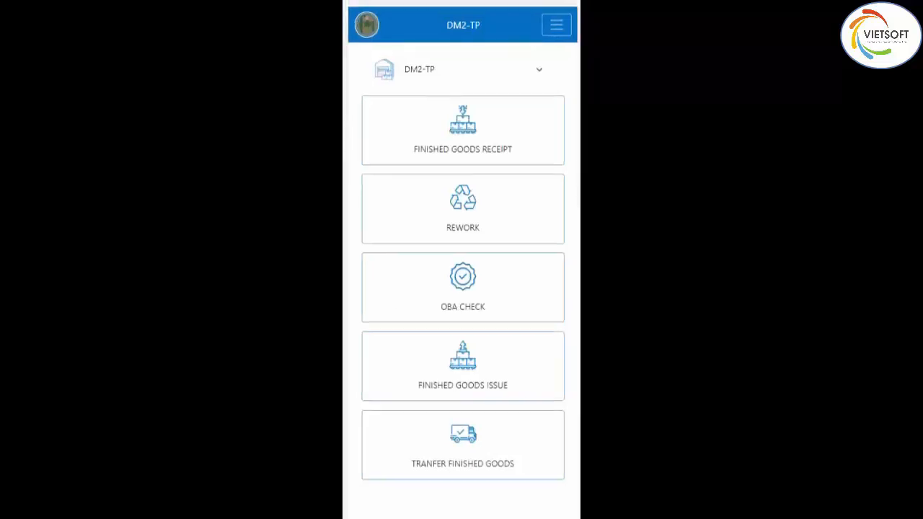
Step: View the rework and OBA check functions for finished goods warehouse DM2-TP
left_click(462, 202)
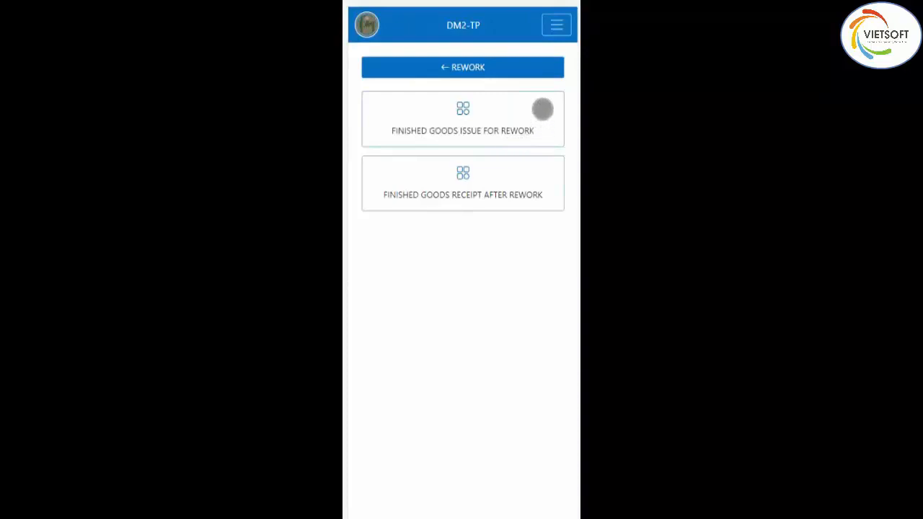
left_click(471, 68)
left_click(462, 283)
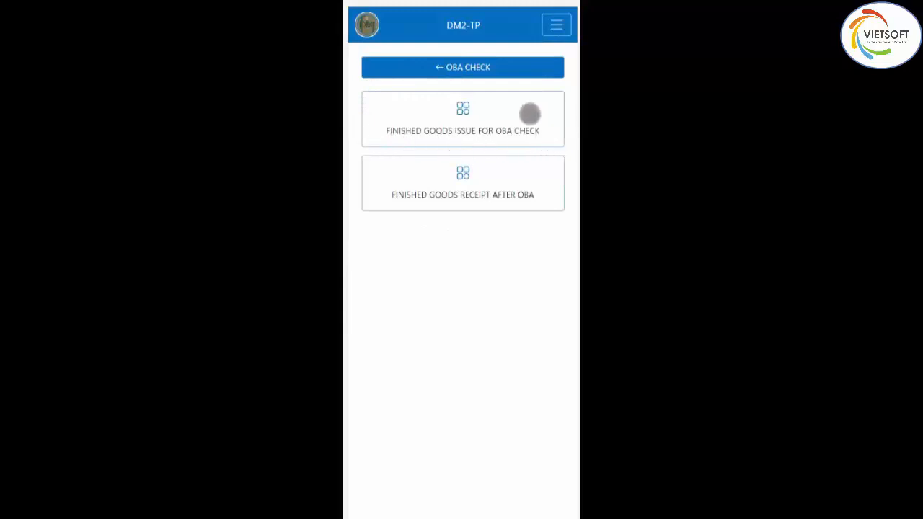
left_click(463, 66)
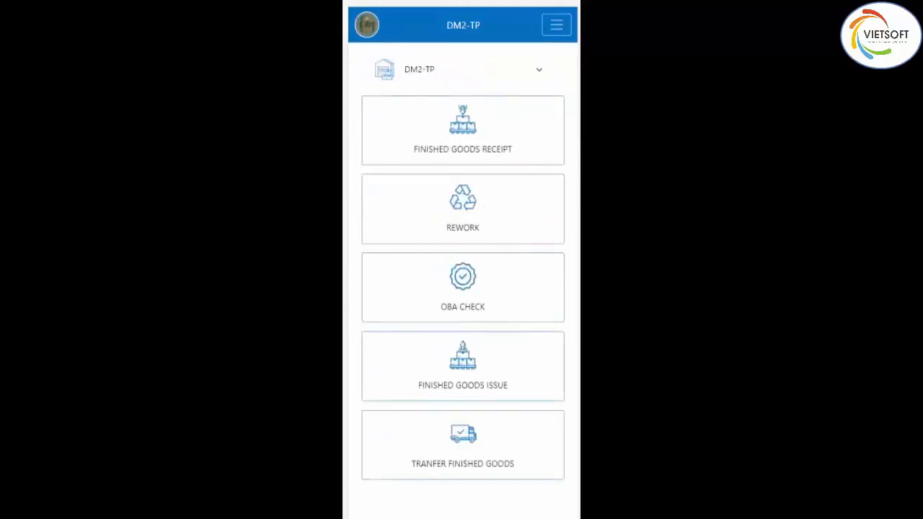
left_click(475, 368)
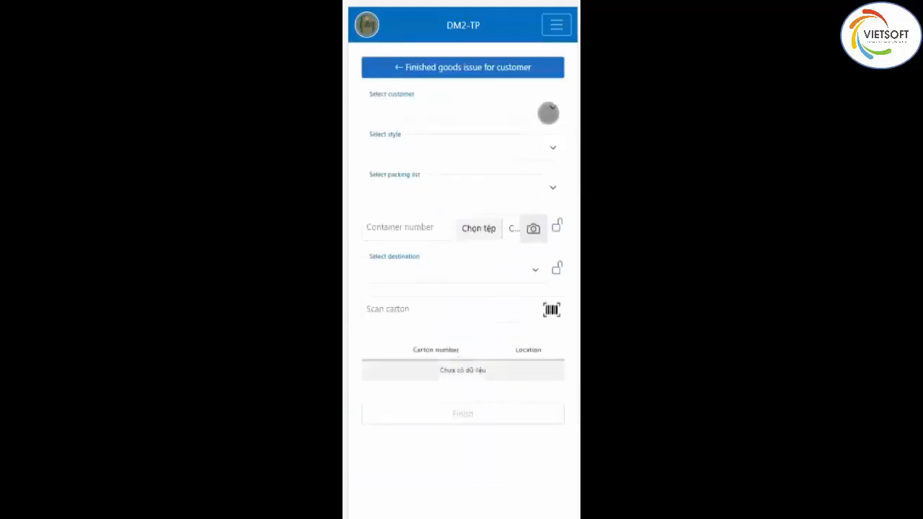
left_click(548, 114)
left_click(505, 152)
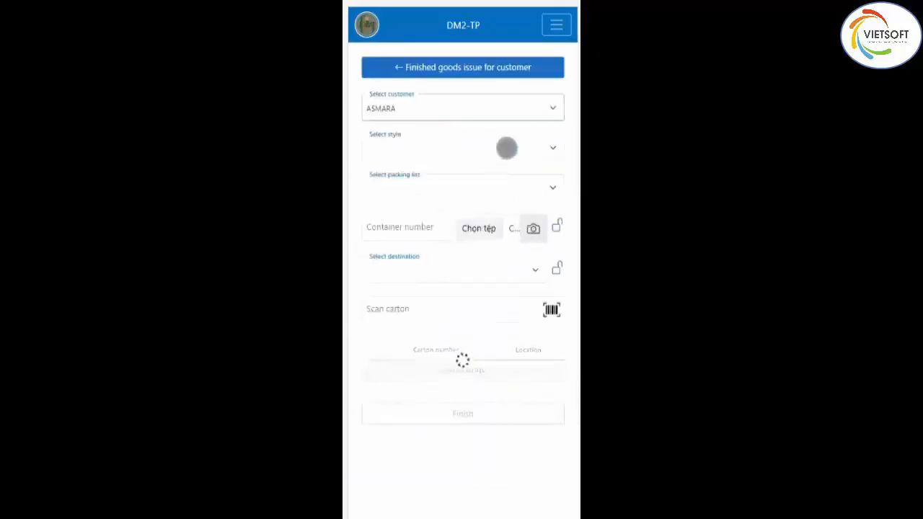
left_click(504, 152)
left_click(474, 204)
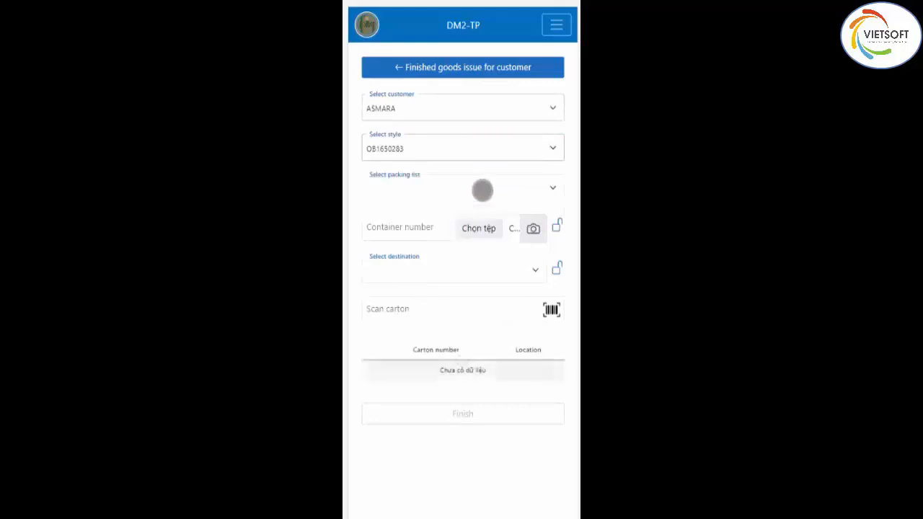
left_click(481, 190)
left_click(440, 243)
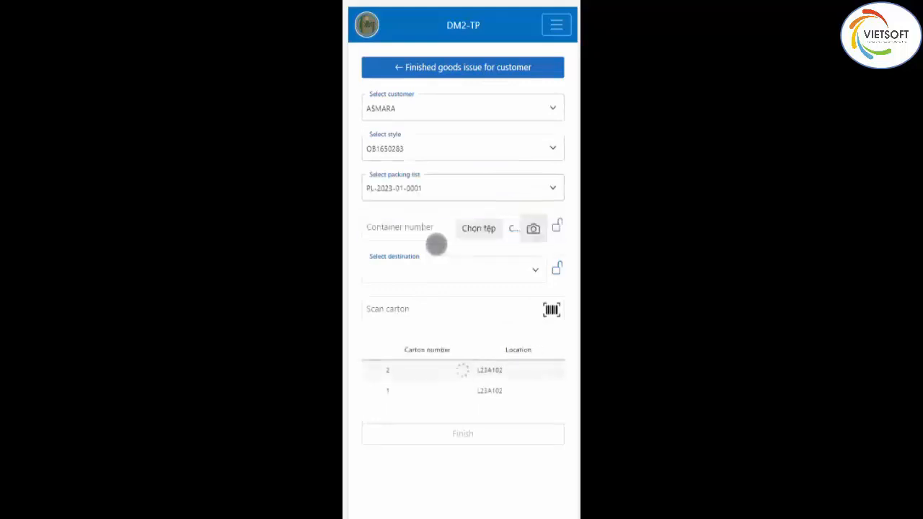
Step: Enter container number A3255363 and record carton barcode G-000000044
left_click(415, 227)
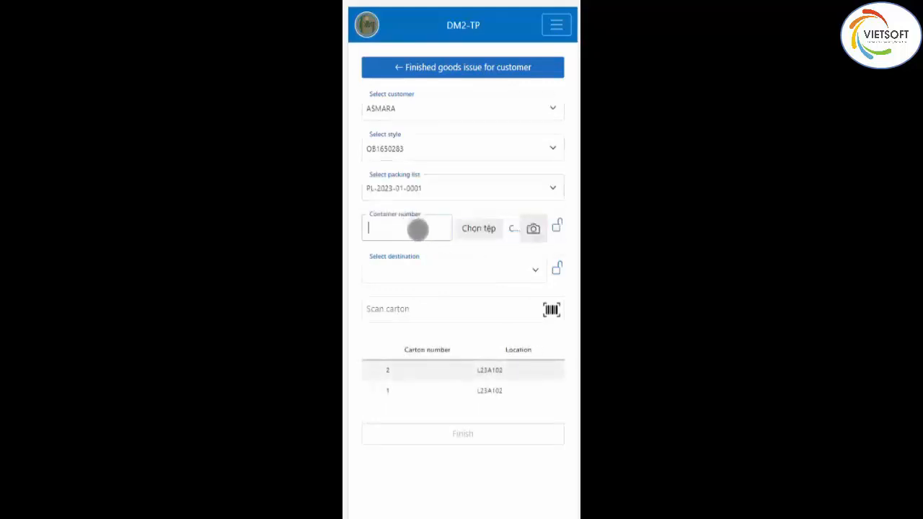
type("A3255363")
left_click(424, 310)
type("G-0000000")
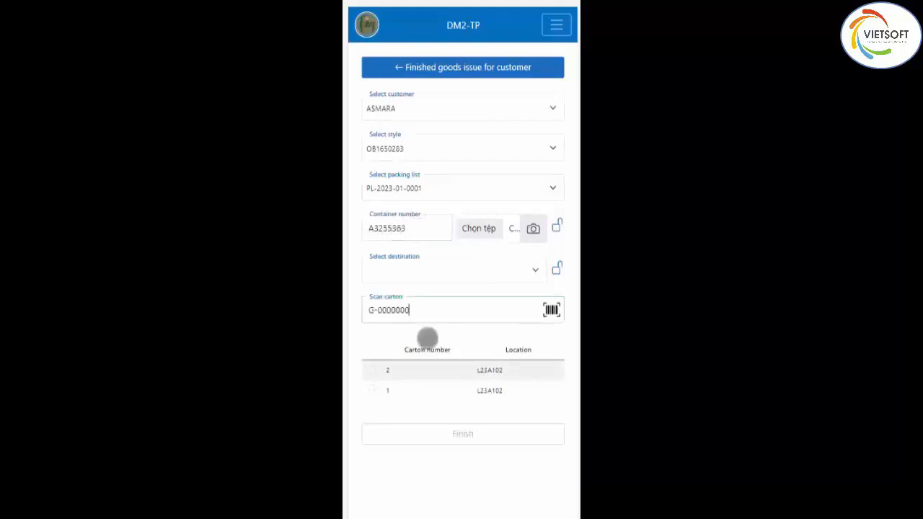
type("44")
key("Return")
Step: Record carton barcode G-000000045 and finish the finished goods issue
left_click(439, 313)
type("G-0000000")
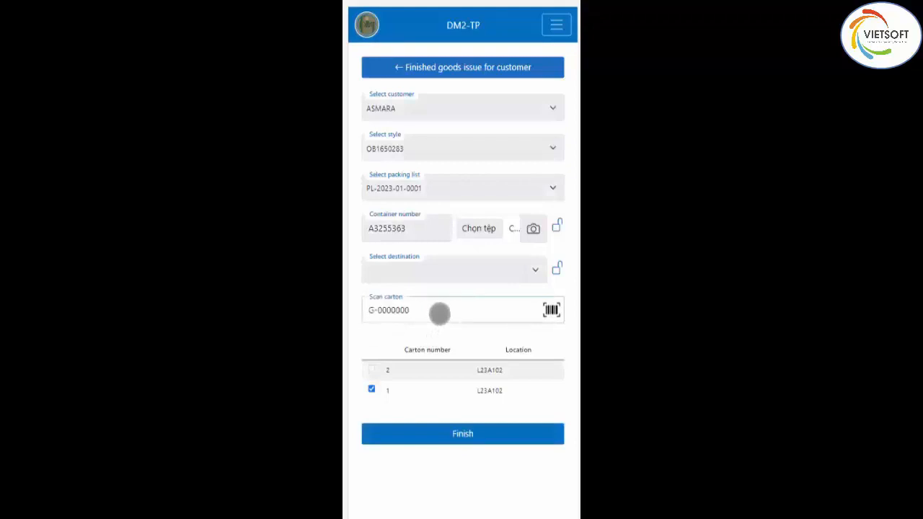
type("45")
key("Return")
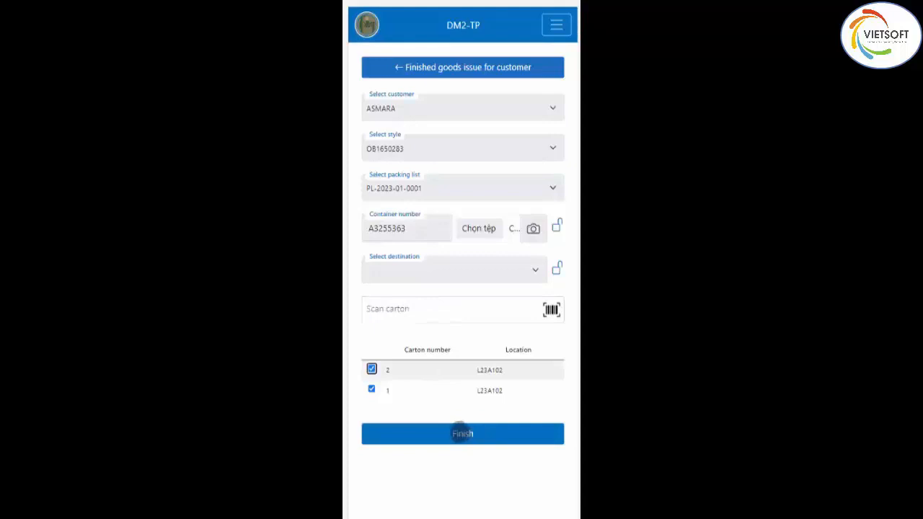
left_click(462, 431)
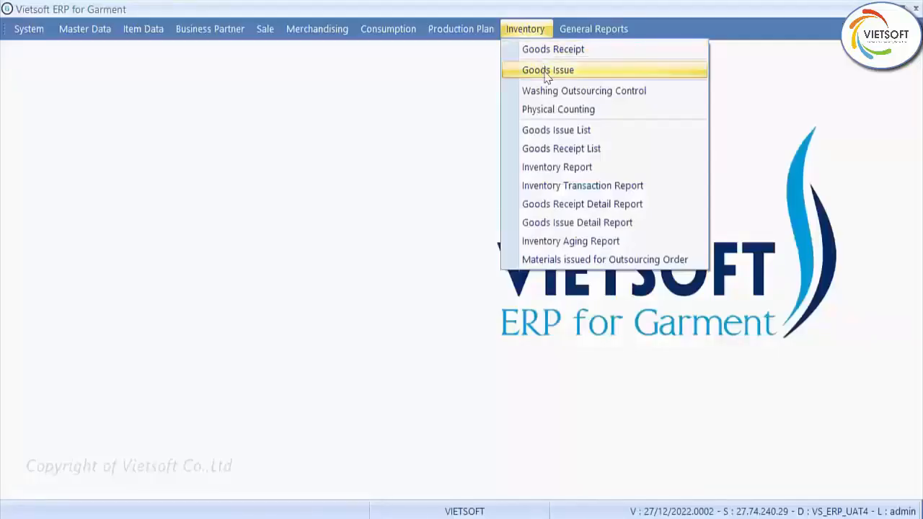
left_click(545, 70)
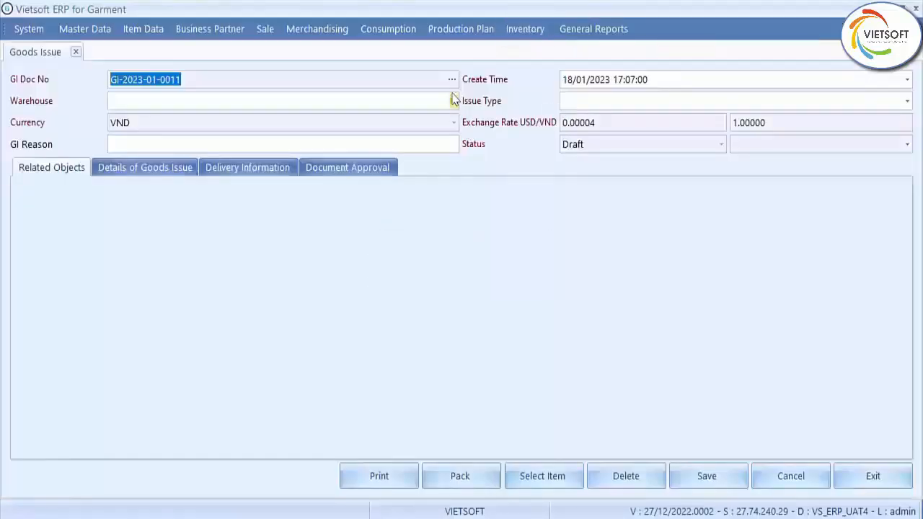
left_click(452, 79)
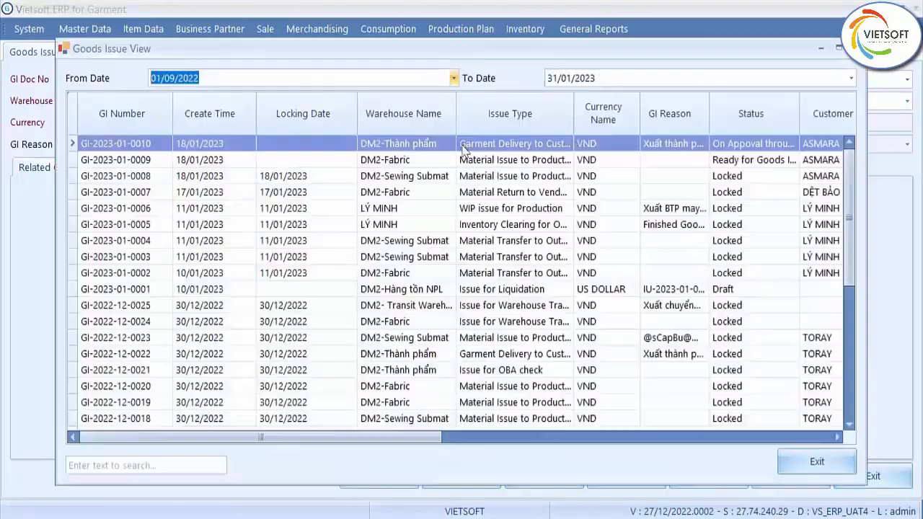
double_click(476, 148)
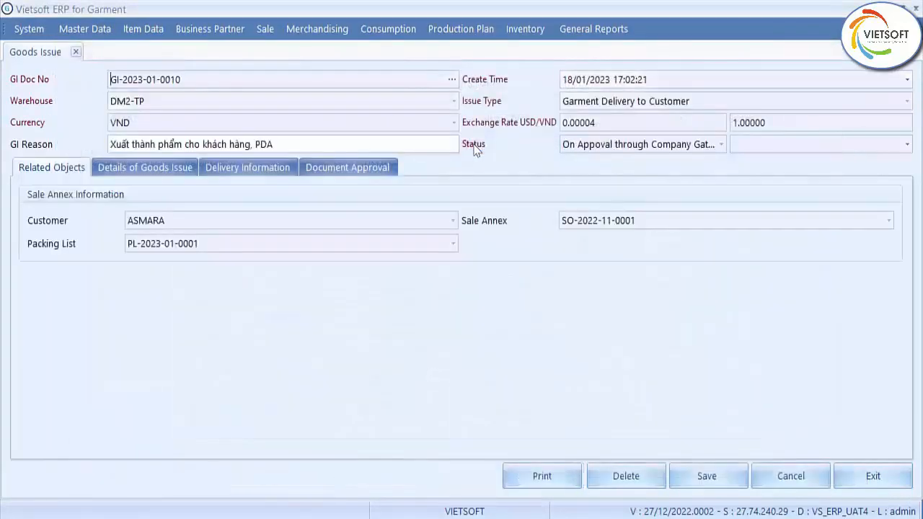
left_click(155, 173)
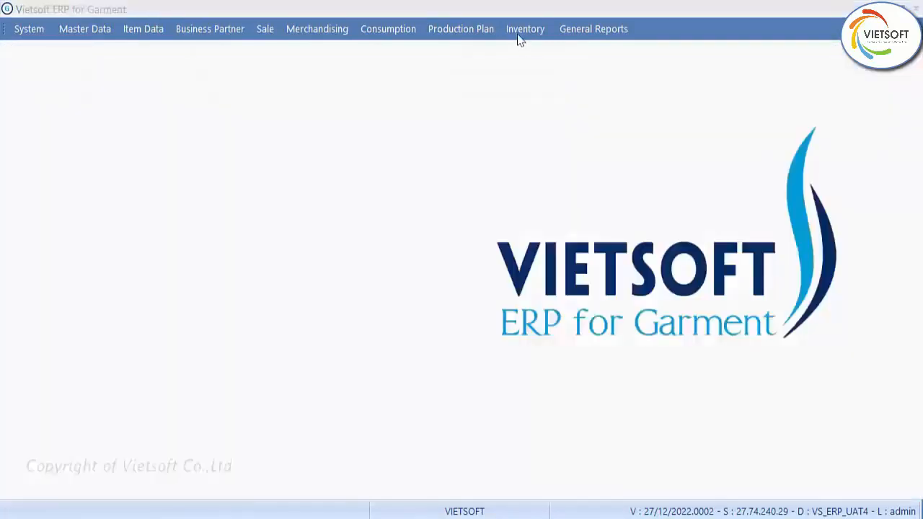
Step: Open Washing Outsourcing Control and view the operations available for washing garments
left_click(519, 32)
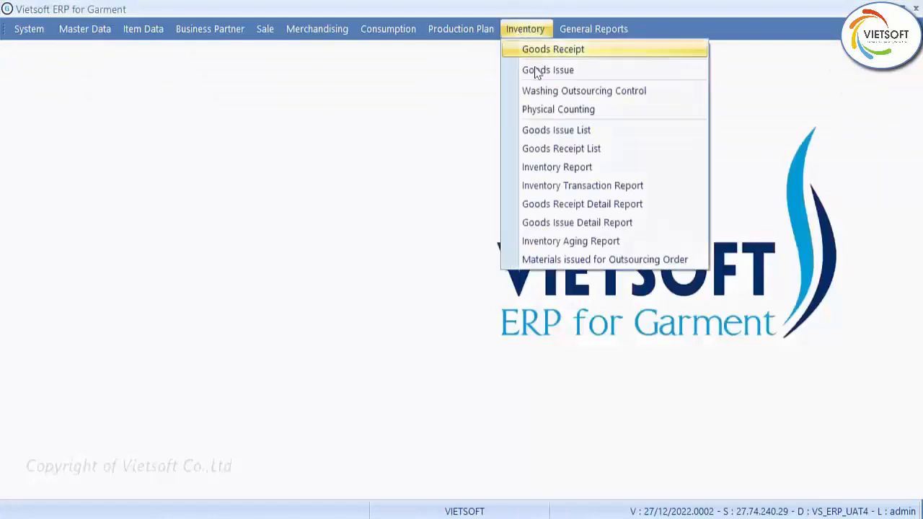
left_click(550, 96)
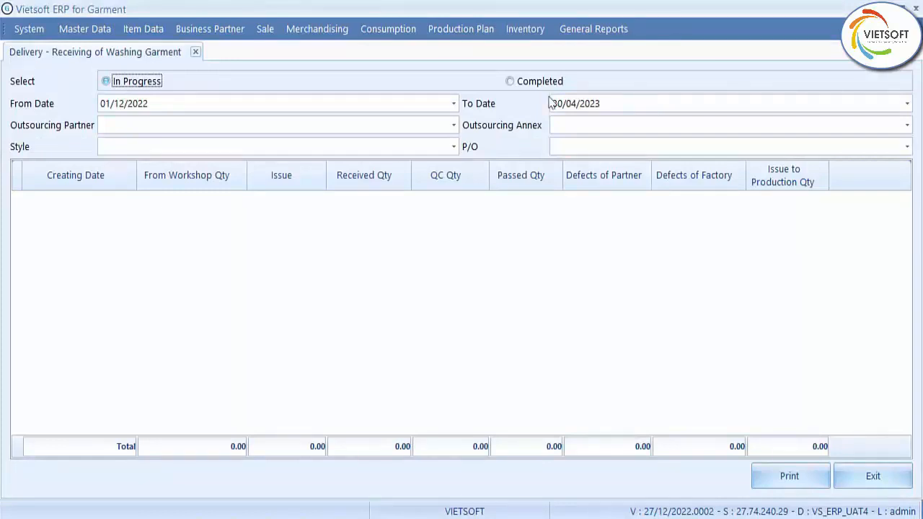
right_click(451, 239)
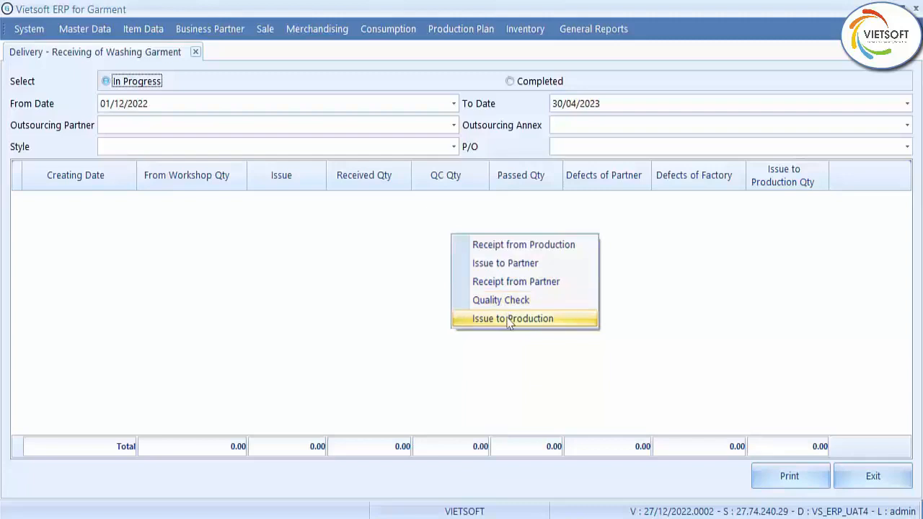
left_click(678, 331)
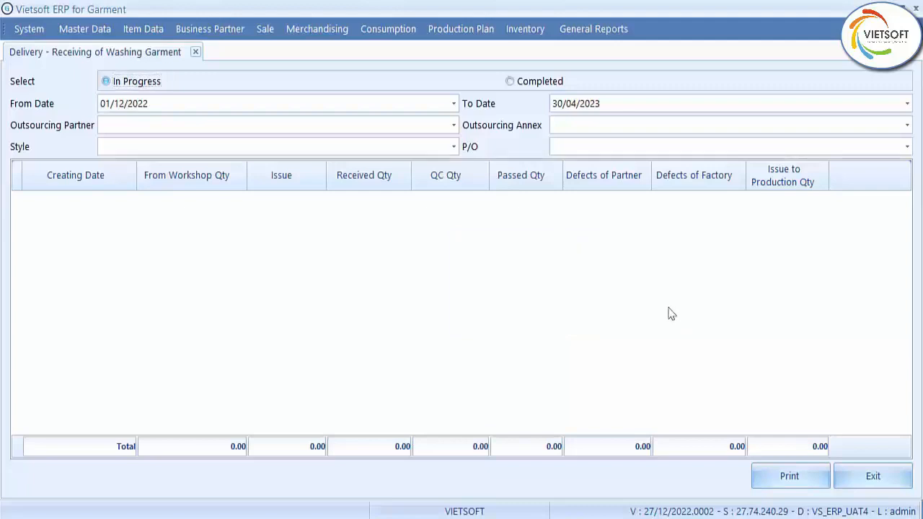
left_click(453, 126)
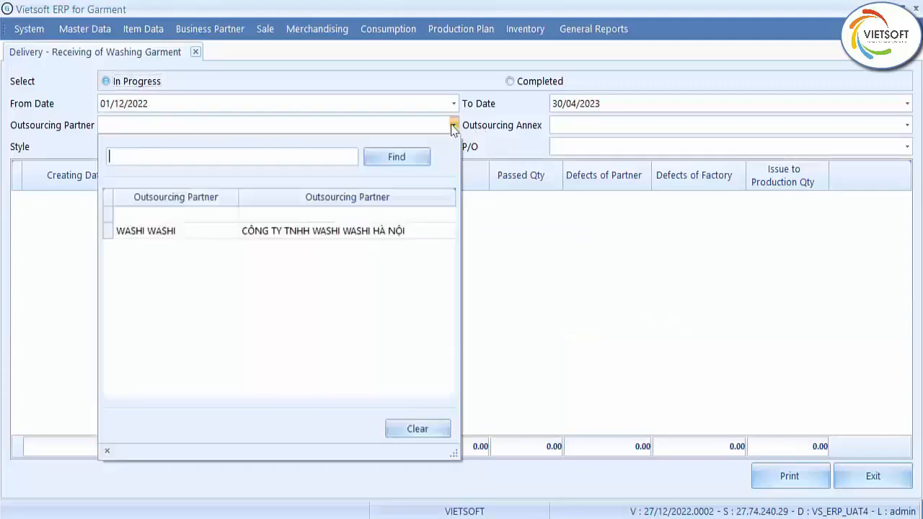
left_click(412, 231)
left_click(589, 131)
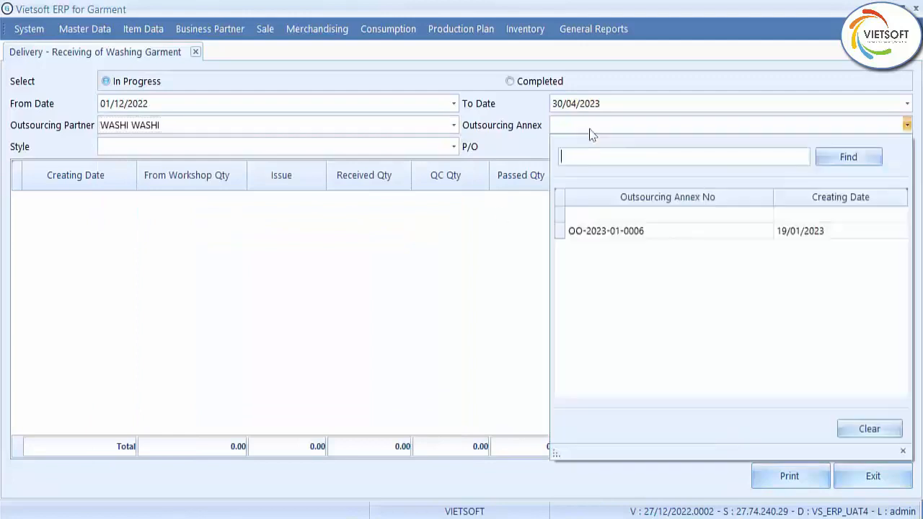
left_click(625, 232)
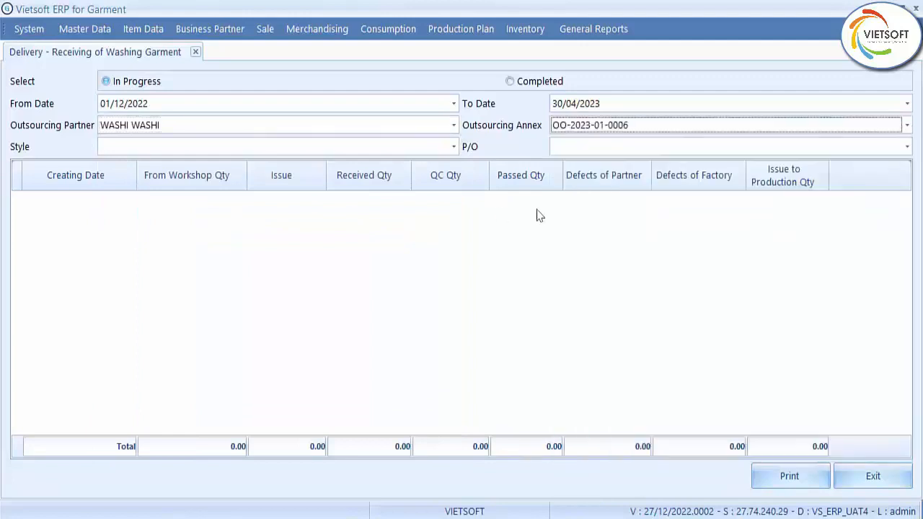
Step: Filter the washing garment records further by style OB1650283 and its specific P/O number
left_click(453, 147)
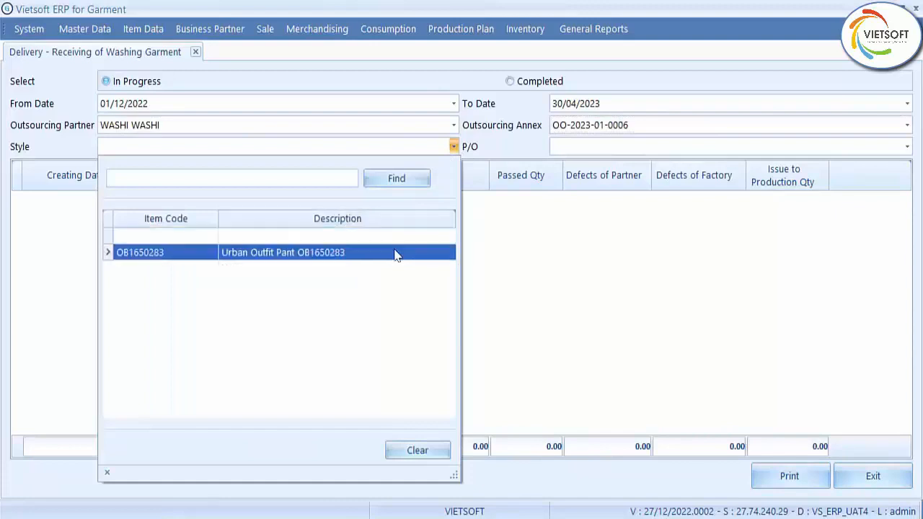
left_click(395, 254)
left_click(592, 148)
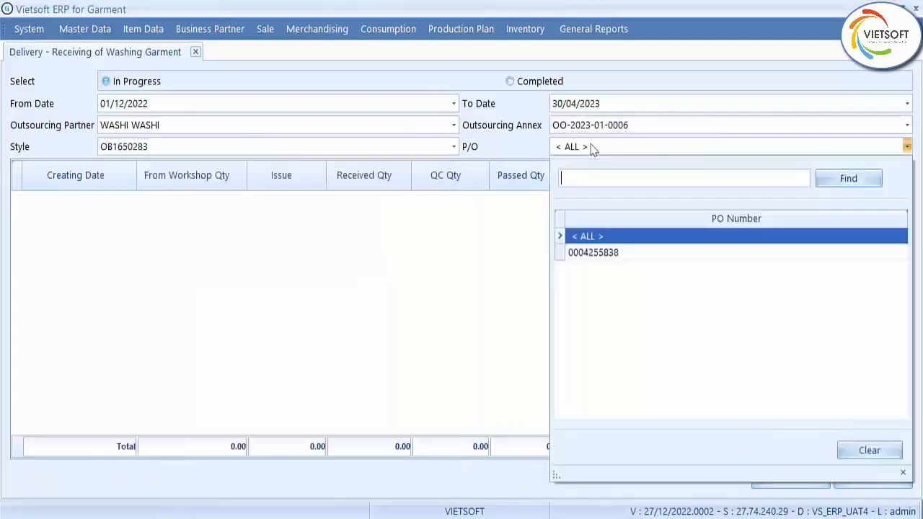
left_click(617, 194)
Step: Start a receipt from production and enter receiving quantities of 46 for size L, 53 for M and 131 for S
right_click(361, 258)
left_click(387, 270)
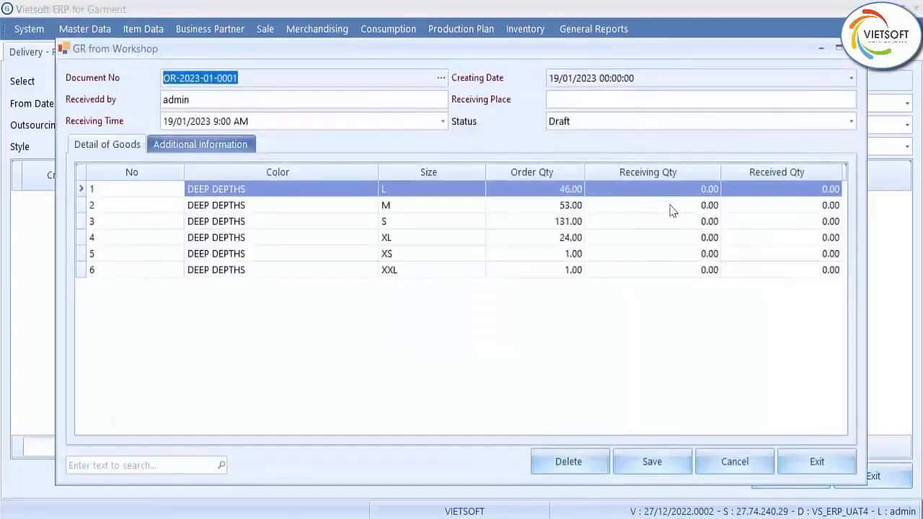
left_click(688, 190)
type("46")
left_click(703, 206)
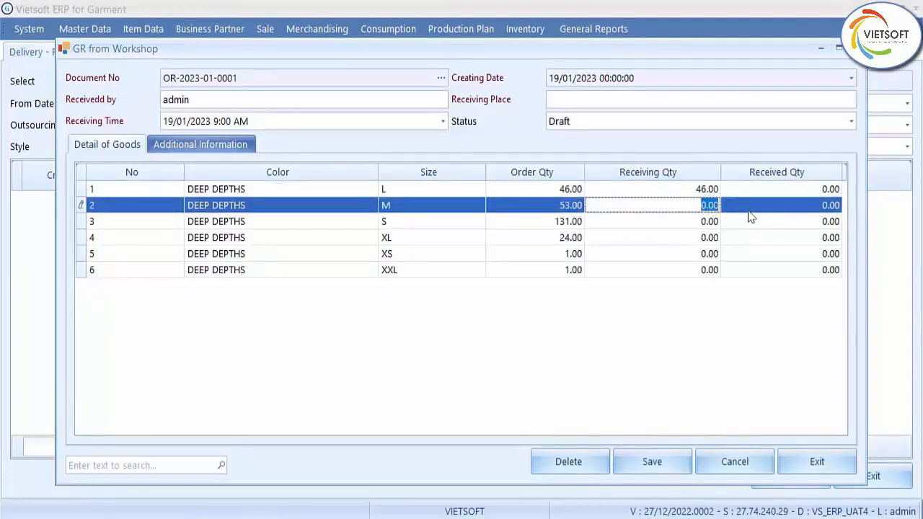
type("53")
key("Down")
type("1")
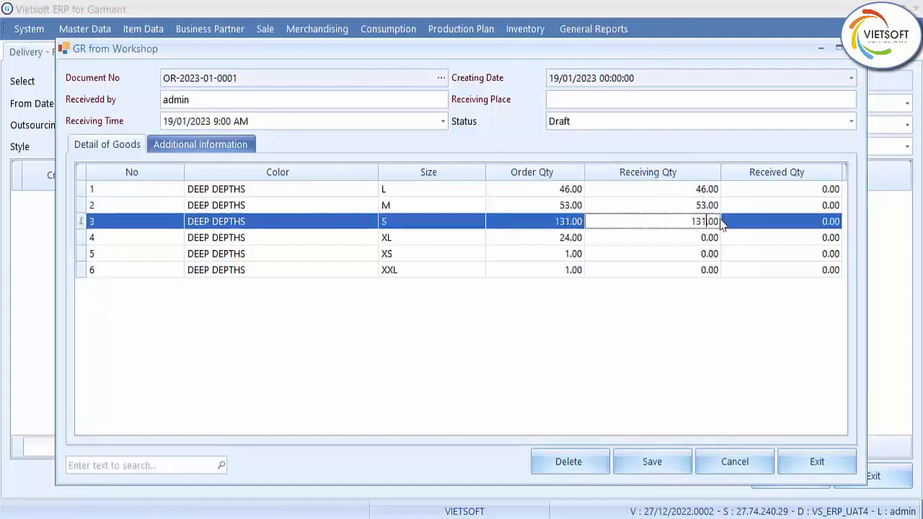
Step: Enter receiving quantities of 24 for size XL, 1 for XS and 1 for XXL on the workshop receipt
left_click(693, 238)
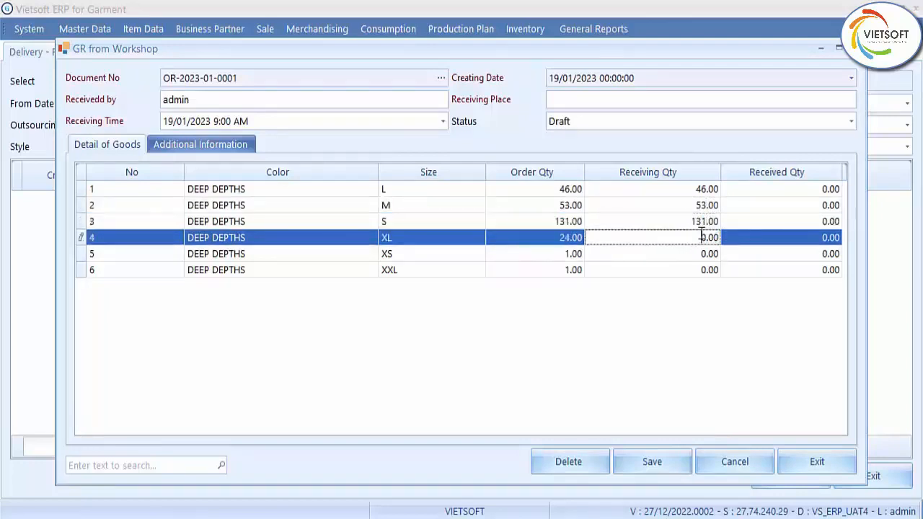
type("24")
key("Down")
type("1")
key("Down")
type("1")
left_click(744, 259)
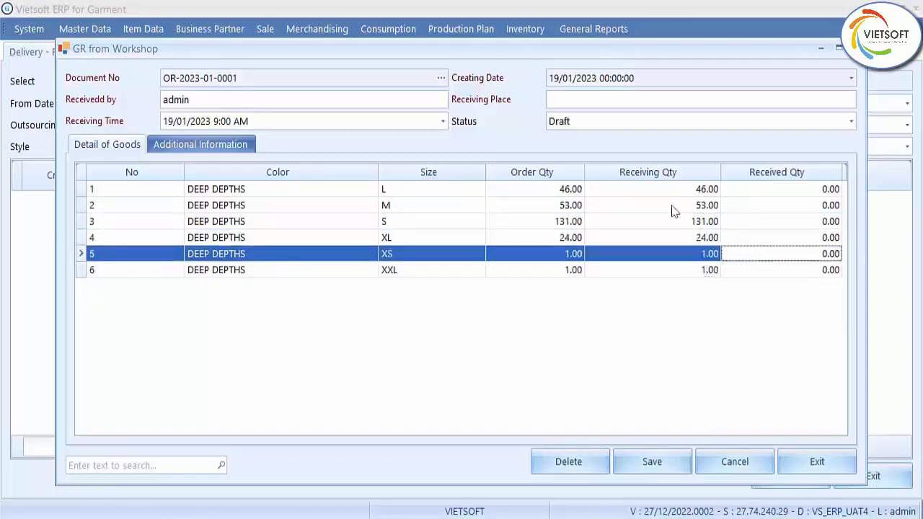
Step: Set the workshop receipt's receiving place to Vietsoft and its status to Locked, and save it
left_click(641, 123)
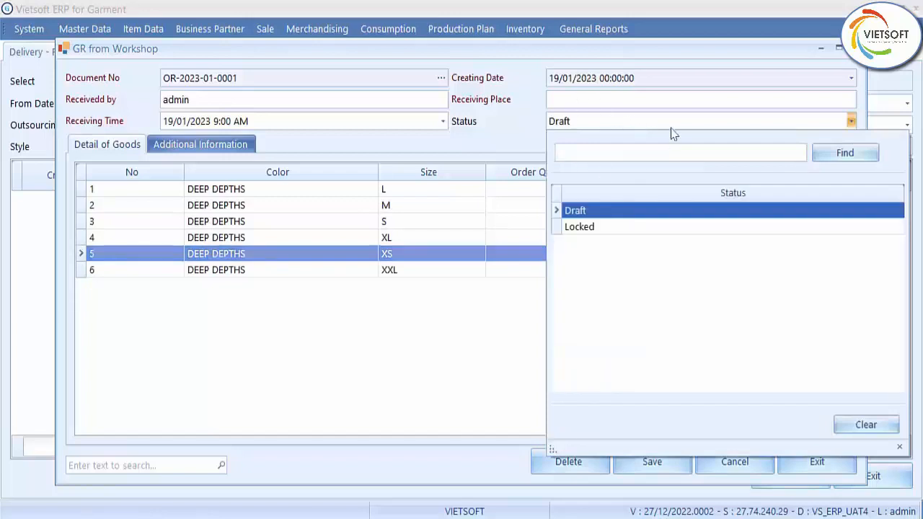
left_click(529, 136)
left_click(604, 123)
left_click(618, 223)
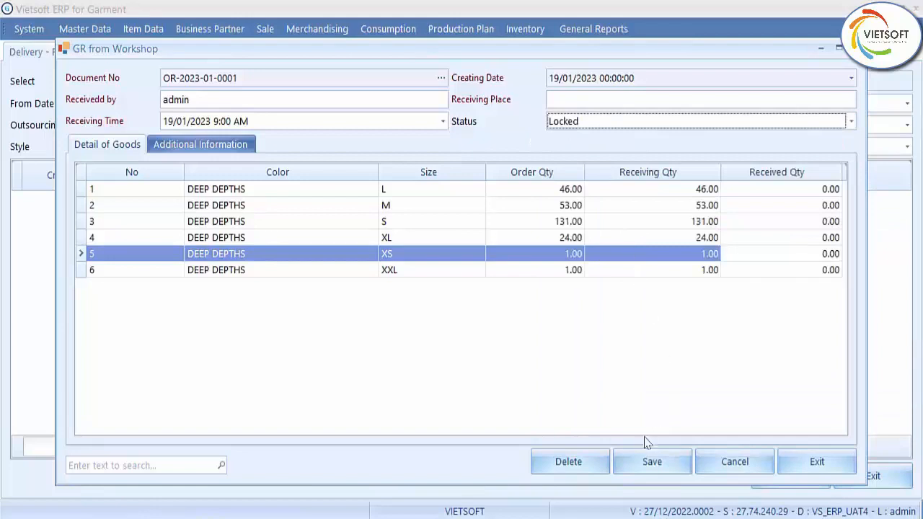
left_click(651, 463)
left_click(652, 98)
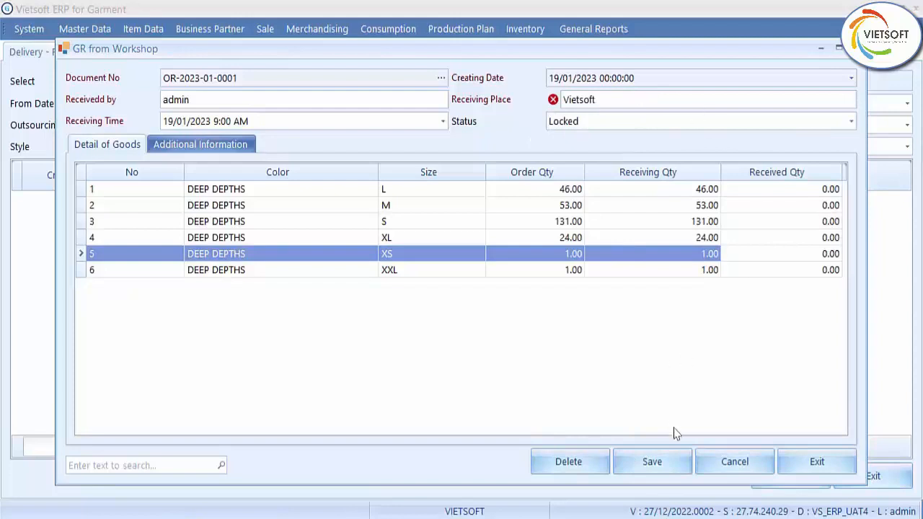
left_click(652, 463)
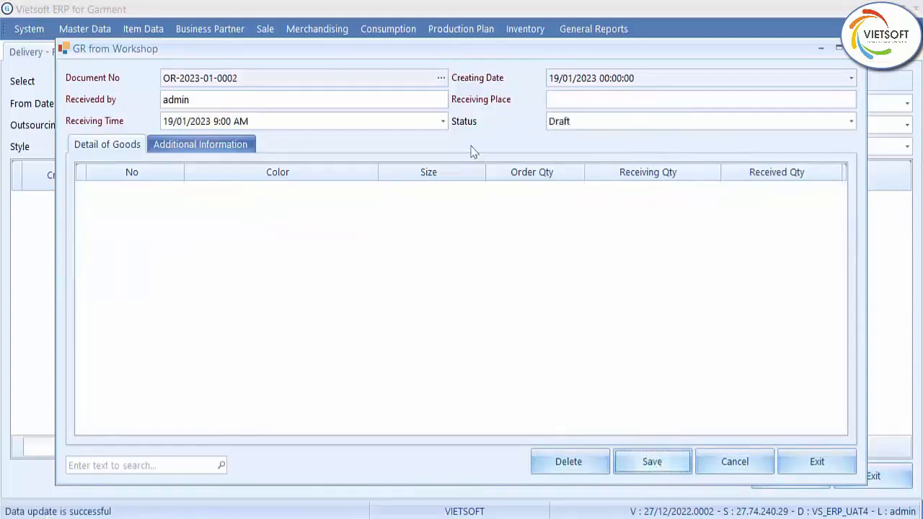
left_click(440, 78)
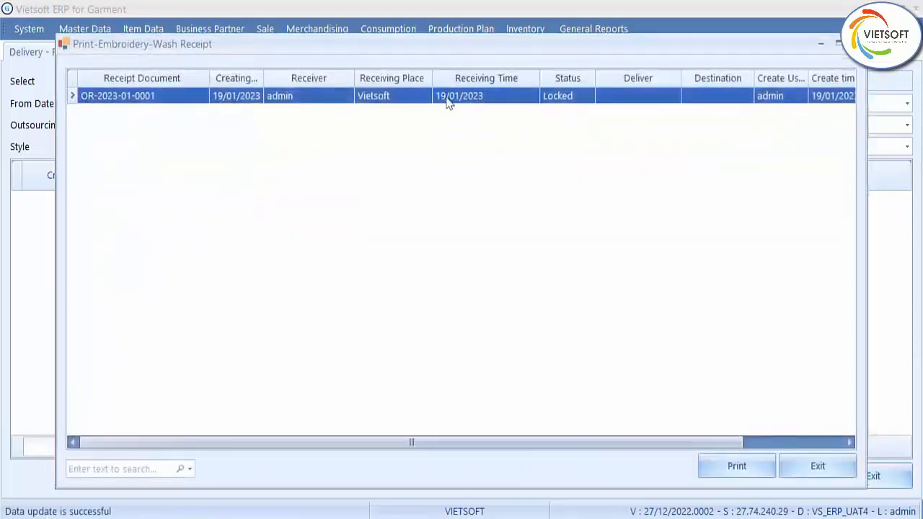
double_click(445, 97)
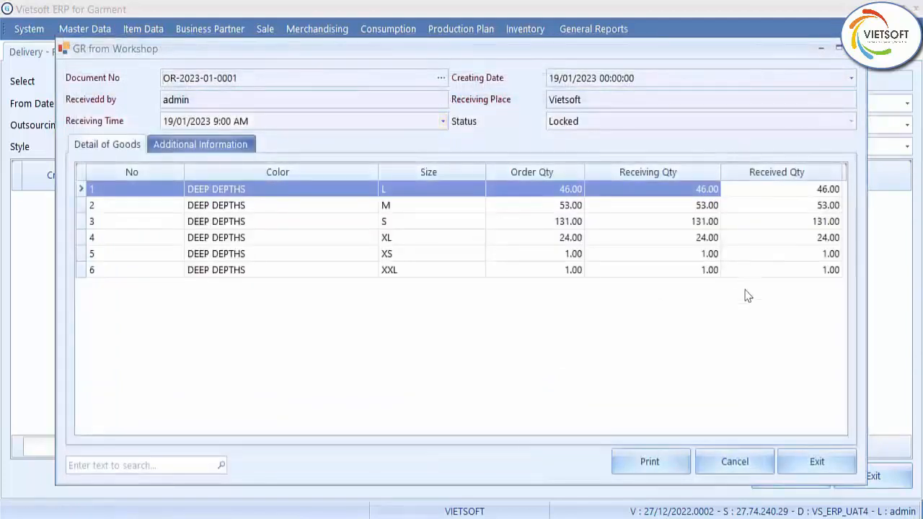
left_click(817, 463)
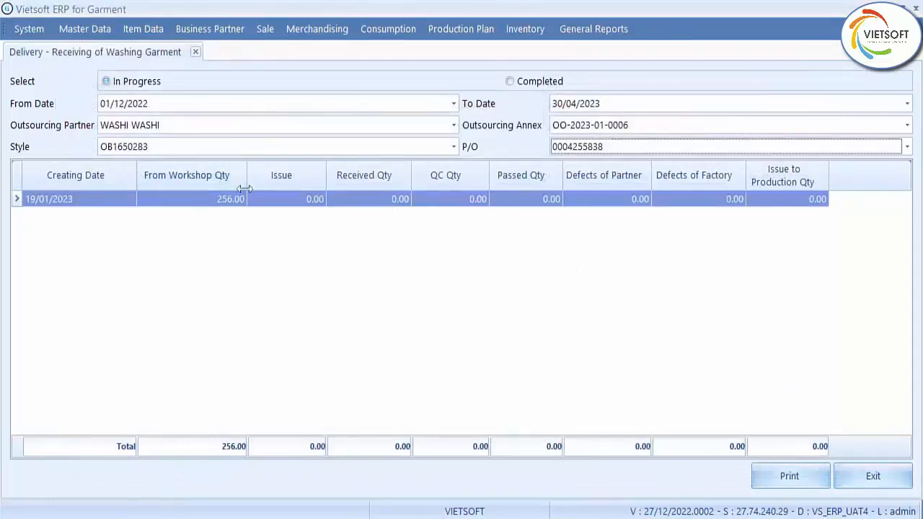
Step: Start an issue to the partner and enter delivery quantities of 46 for size L, 53 for M and 131 for S
right_click(473, 289)
left_click(497, 319)
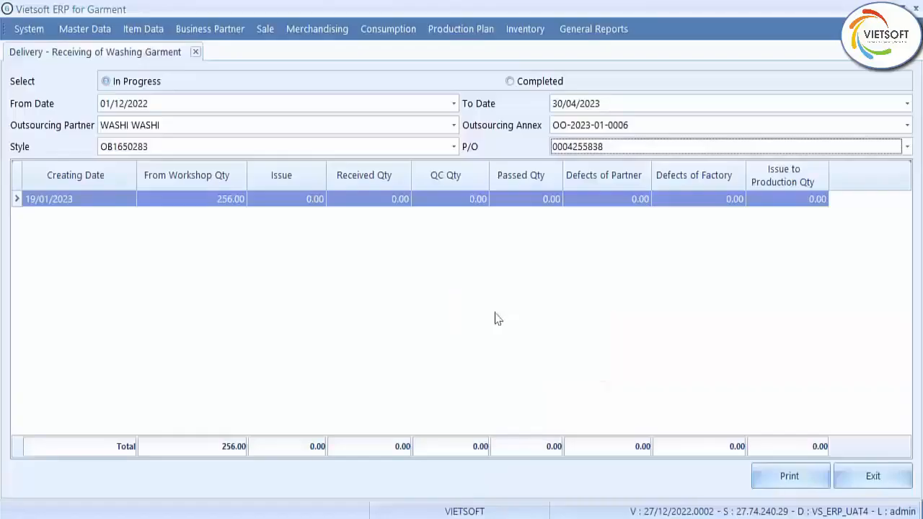
left_click(625, 189)
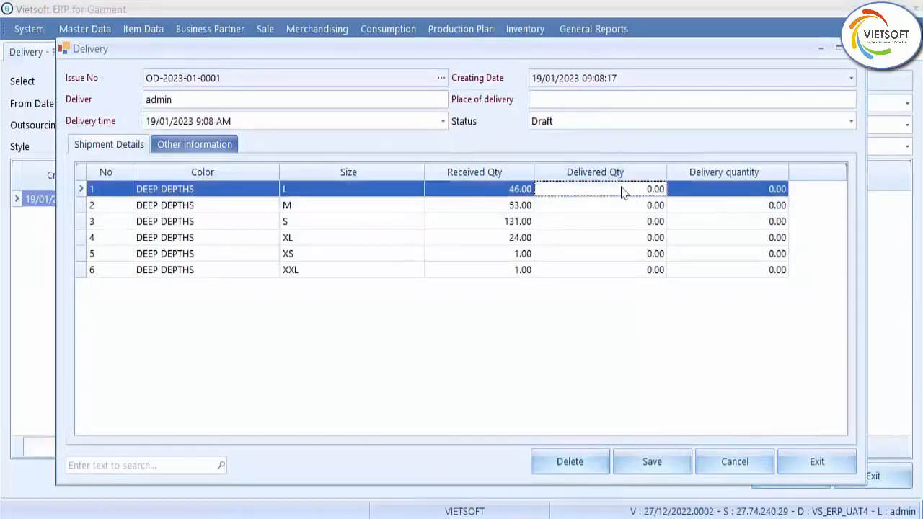
left_click(744, 191)
type("46")
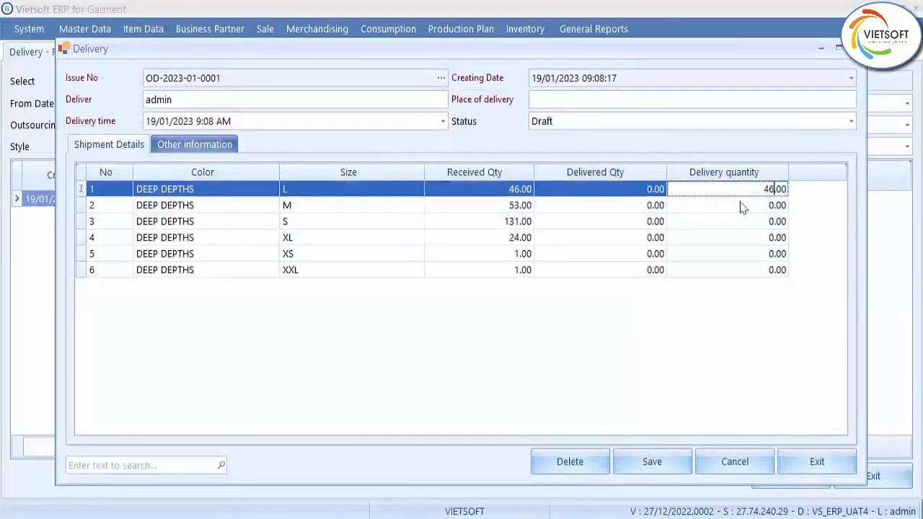
left_click(747, 207)
type("53")
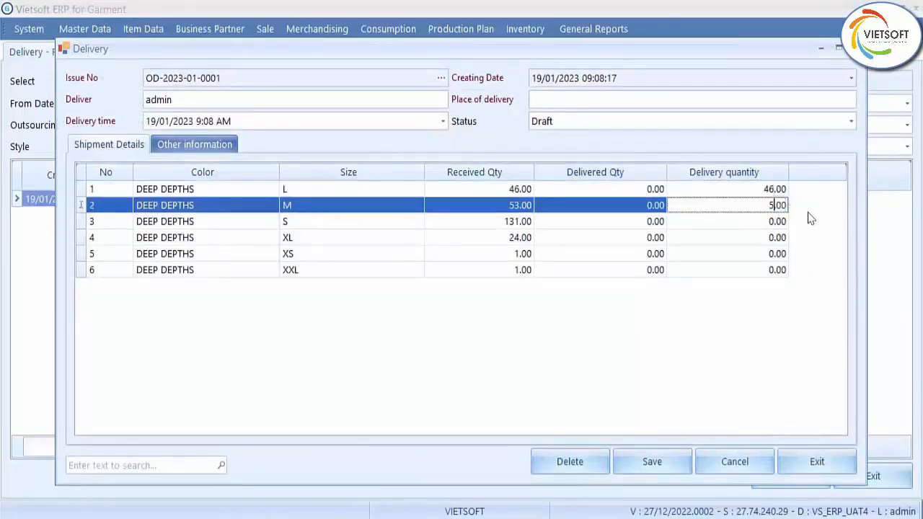
left_click(766, 225)
type("131")
Step: Enter delivery quantities of 24 for size XL, 1 for XS and 1 for XXL on the partner delivery
left_click(750, 238)
type("24")
left_click(775, 254)
type("1")
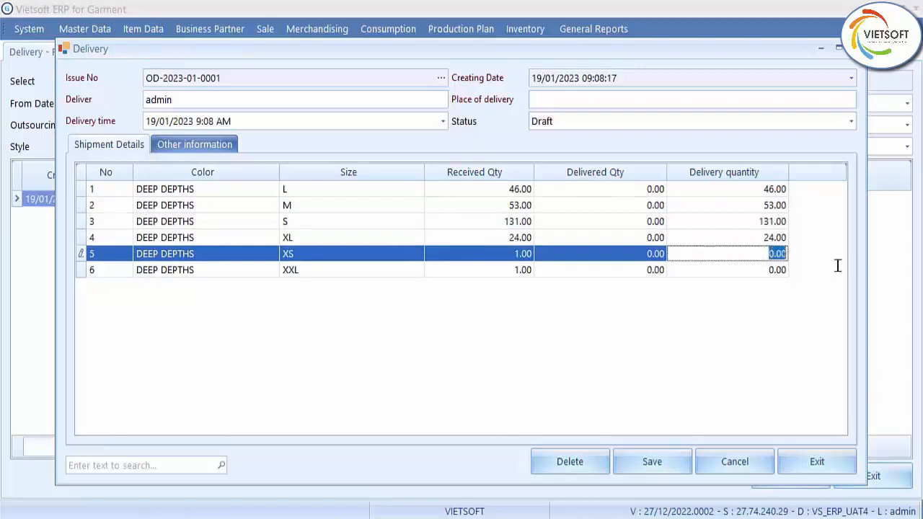
left_click(762, 270)
left_click_drag(762, 269, 813, 269)
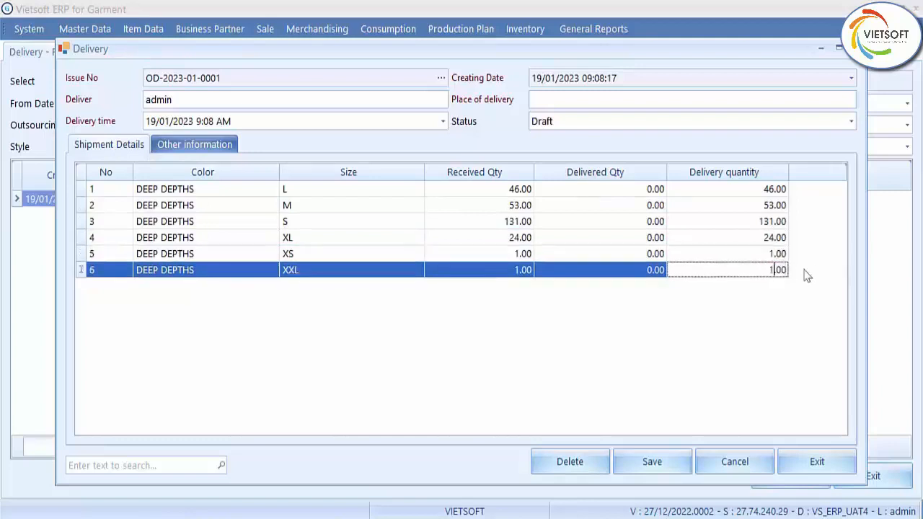
type("1")
Step: Set the partner delivery's place of delivery to Washi and its status to Locked, and save it
left_click(576, 100)
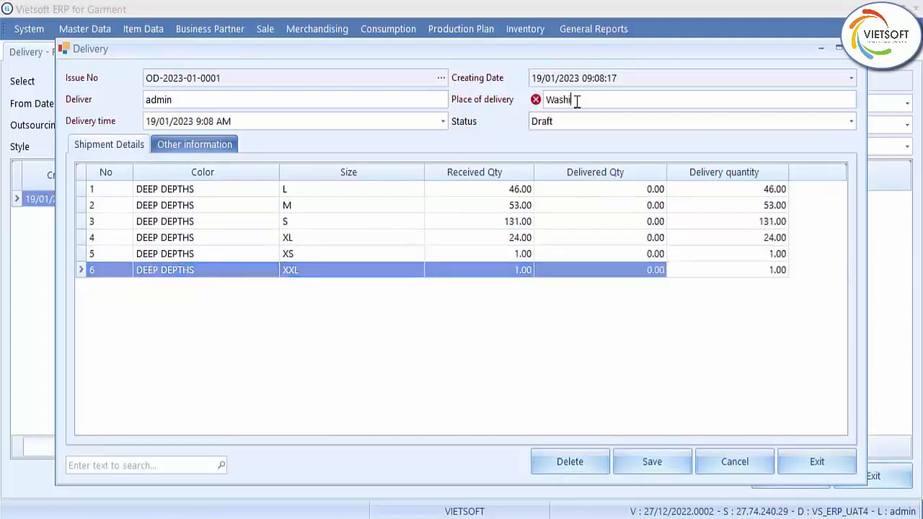
left_click(582, 126)
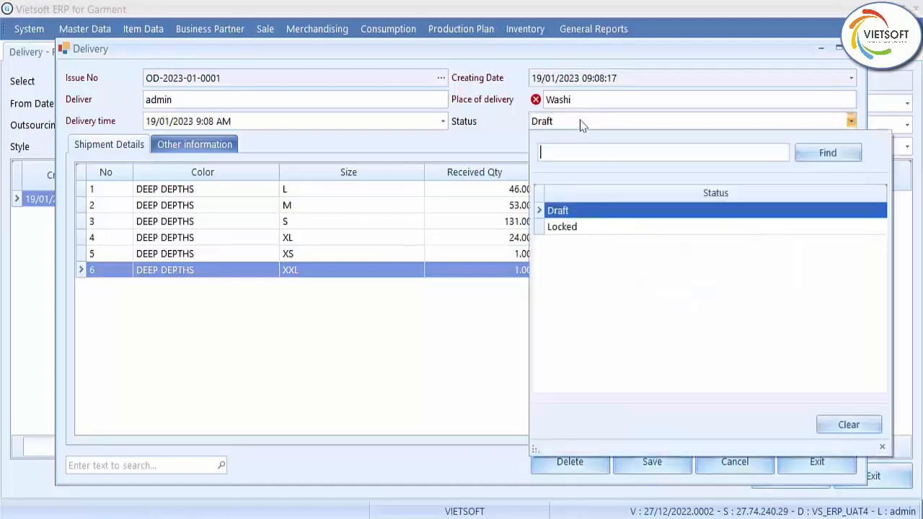
left_click(586, 228)
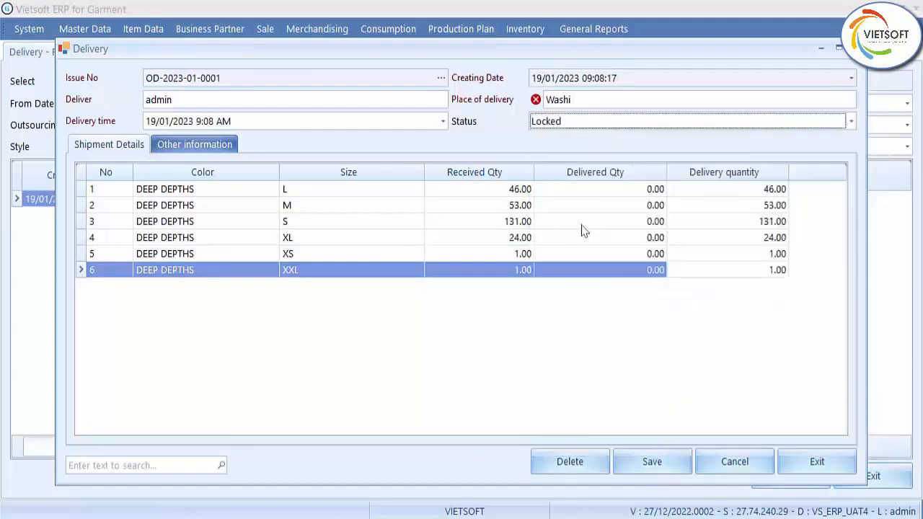
left_click(662, 466)
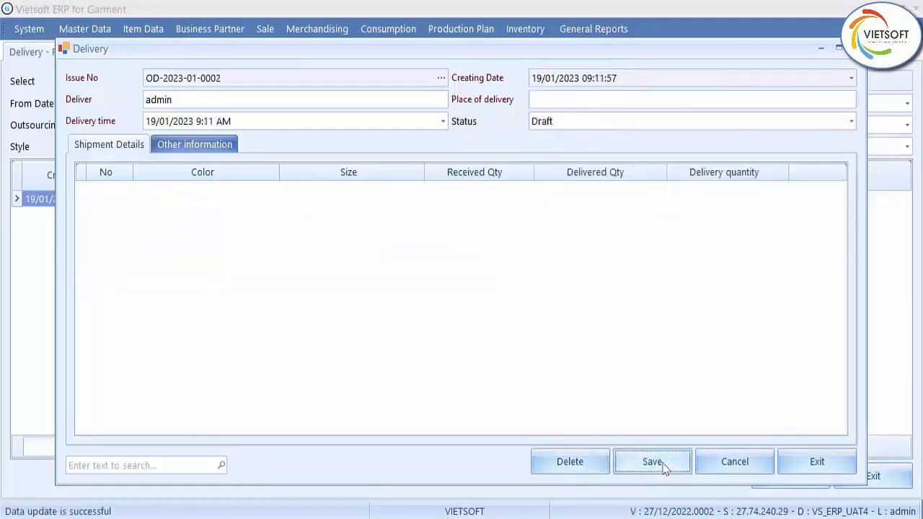
left_click(440, 77)
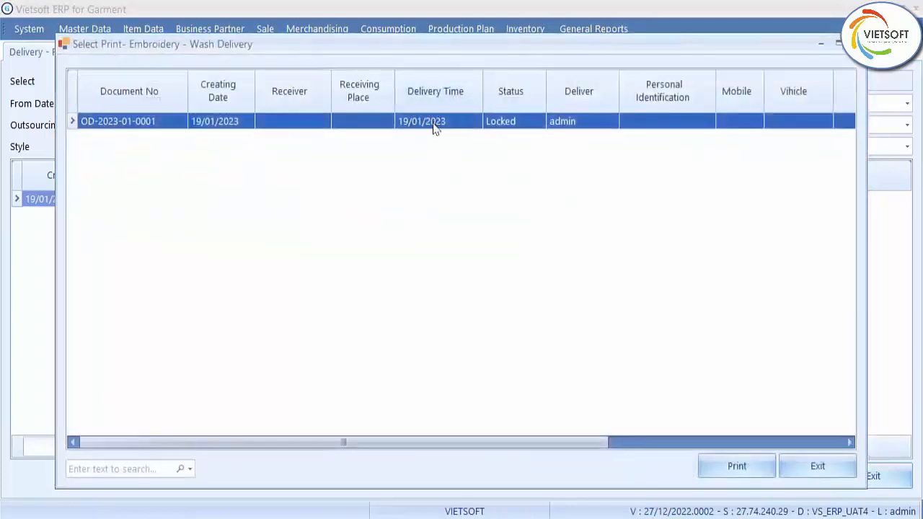
double_click(435, 128)
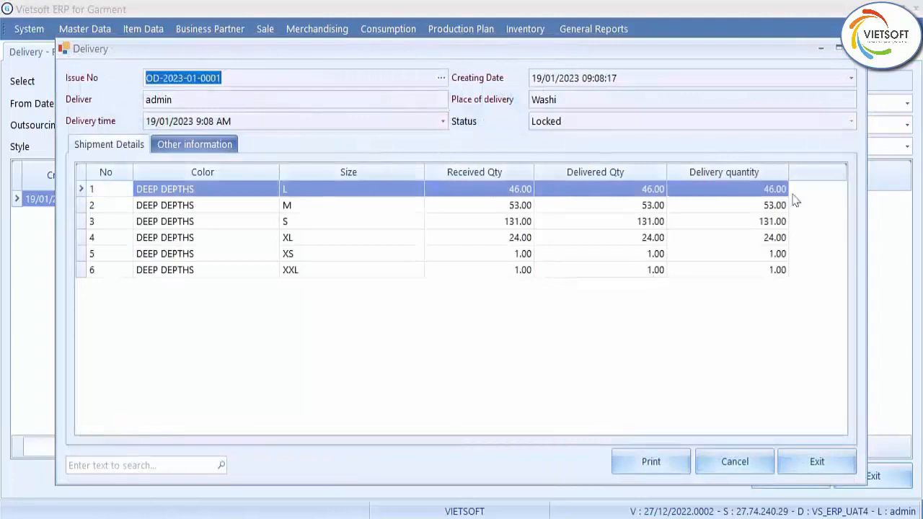
left_click(804, 468)
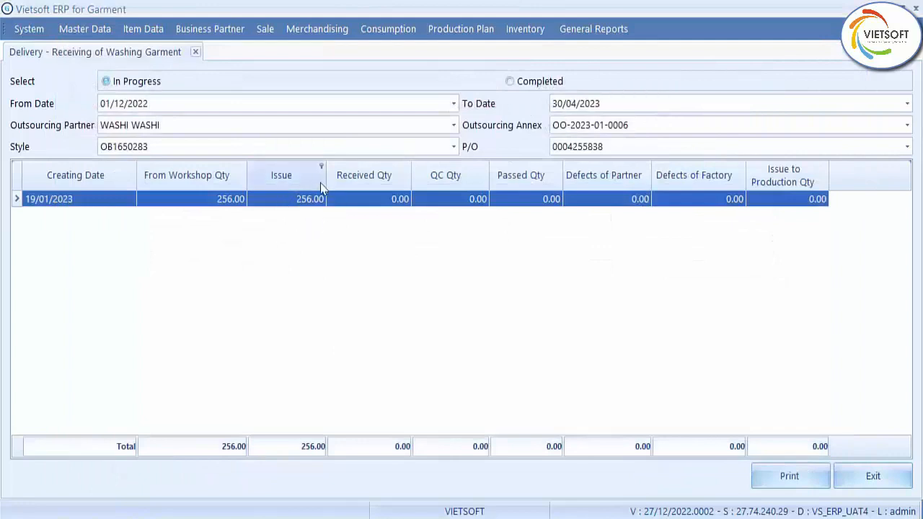
Step: Start a receipt from the partner and enter receiving quantities of 46 for size L, 53 for M and 131 for S
right_click(458, 257)
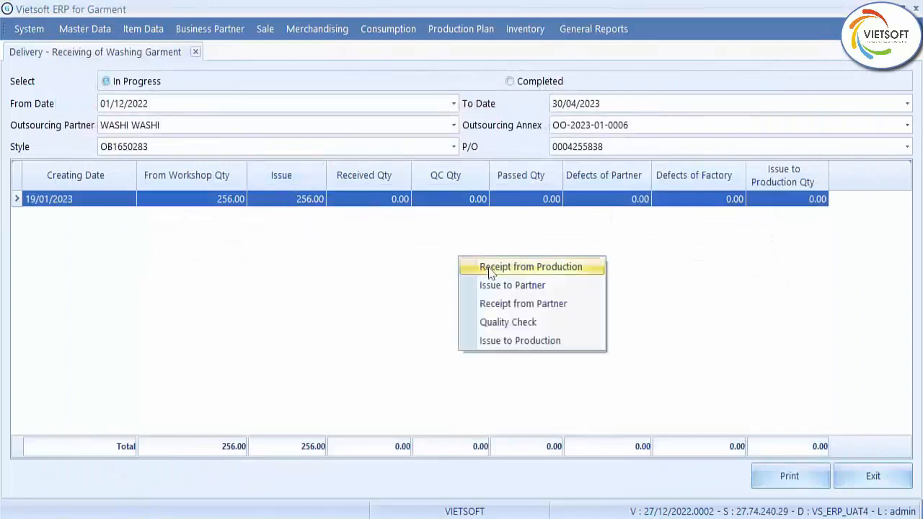
left_click(516, 309)
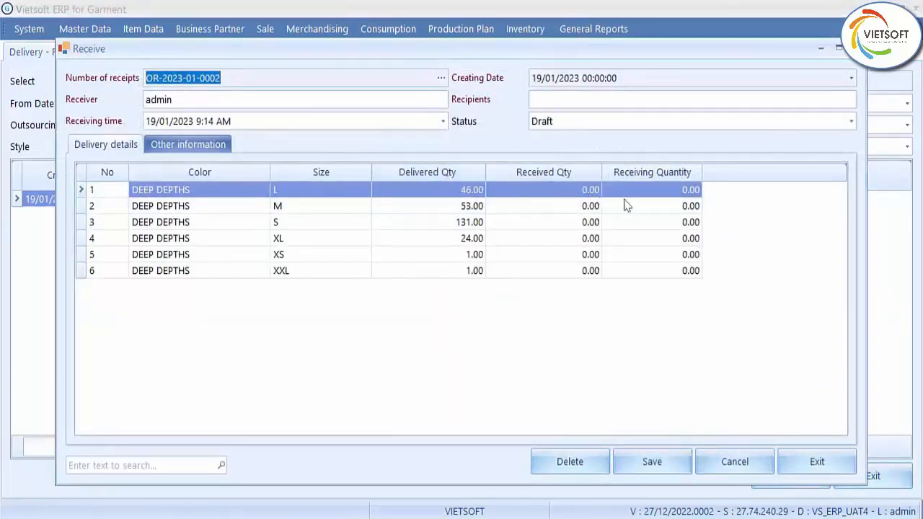
left_click(656, 189)
left_click_drag(662, 189, 719, 189)
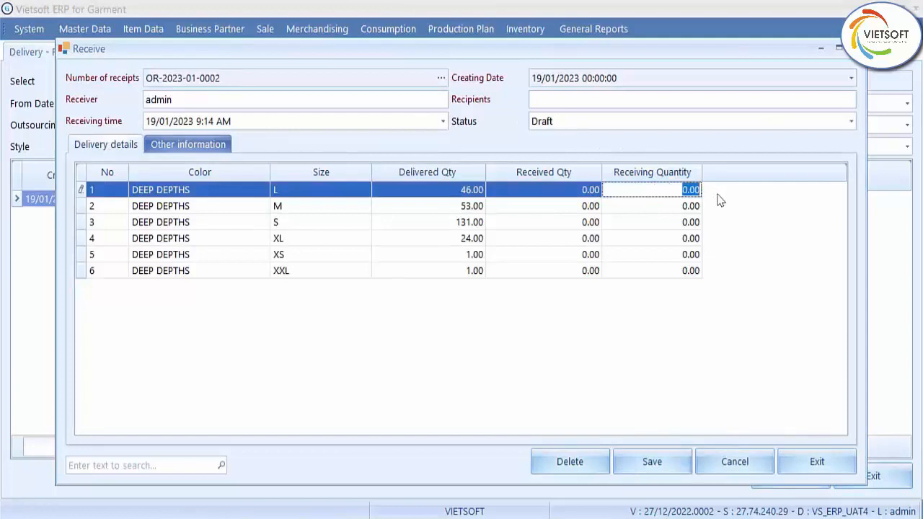
type("46")
left_click(678, 209)
left_click_drag(678, 207, 709, 221)
type("53")
left_click(674, 221)
type("131")
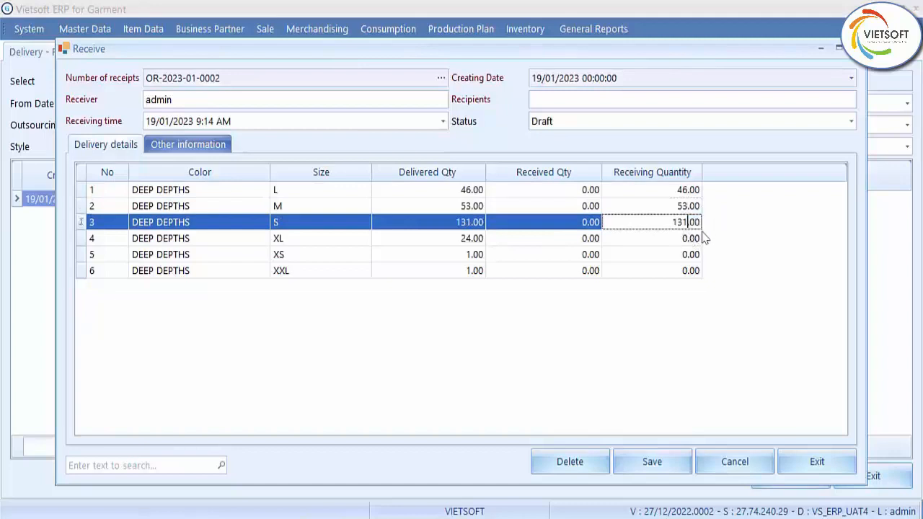
left_click(682, 240)
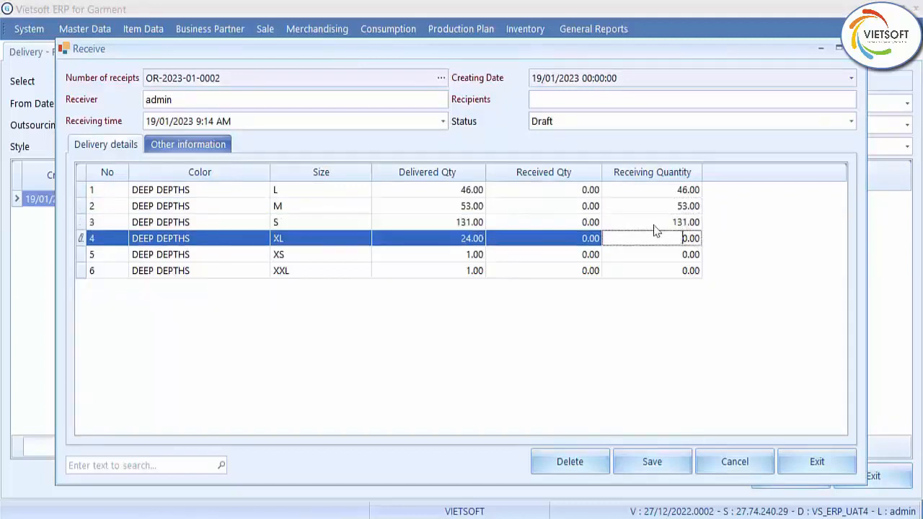
Step: Set the partner receipt's recipients to DM and its status to Locked, save it and return to the washing garment overview
left_click(598, 123)
left_click(587, 229)
left_click(651, 462)
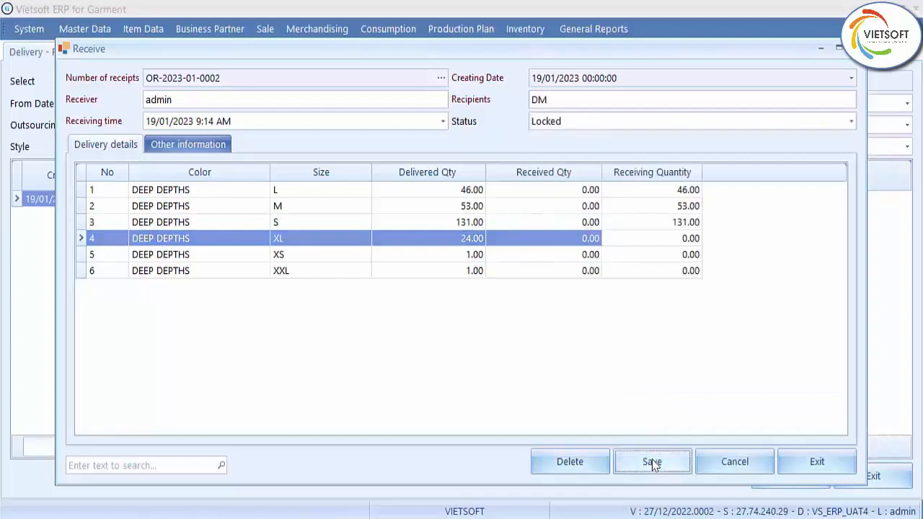
left_click(816, 465)
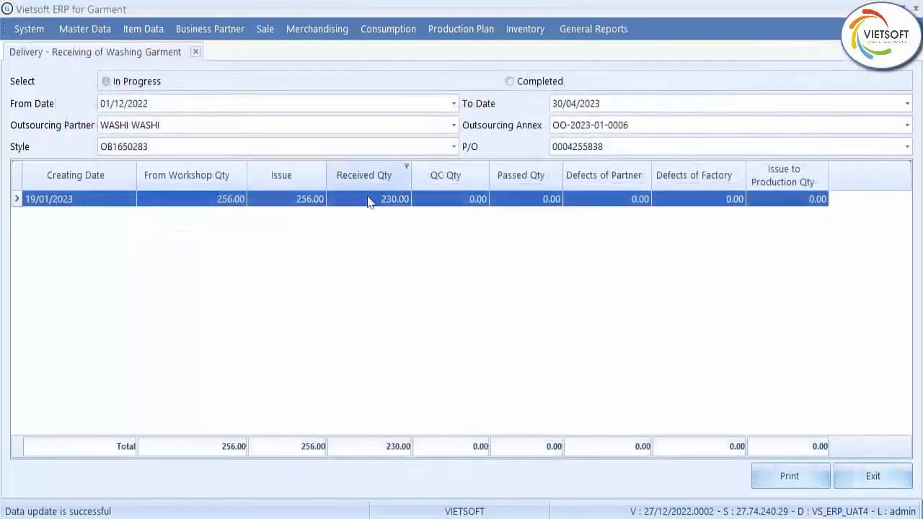
Step: Start a quality check for the washing garments and enter size L defects of 1 for the company and 3 for the vendor
right_click(482, 240)
left_click(532, 310)
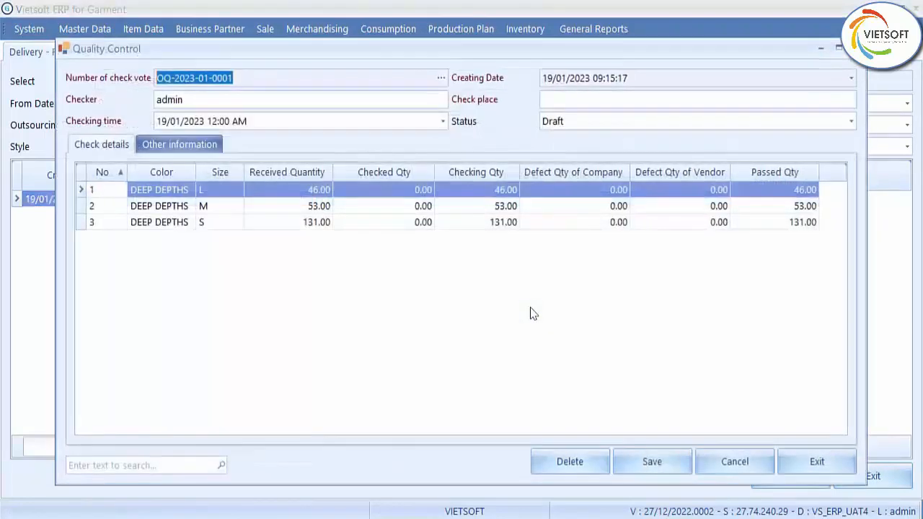
left_click(586, 190)
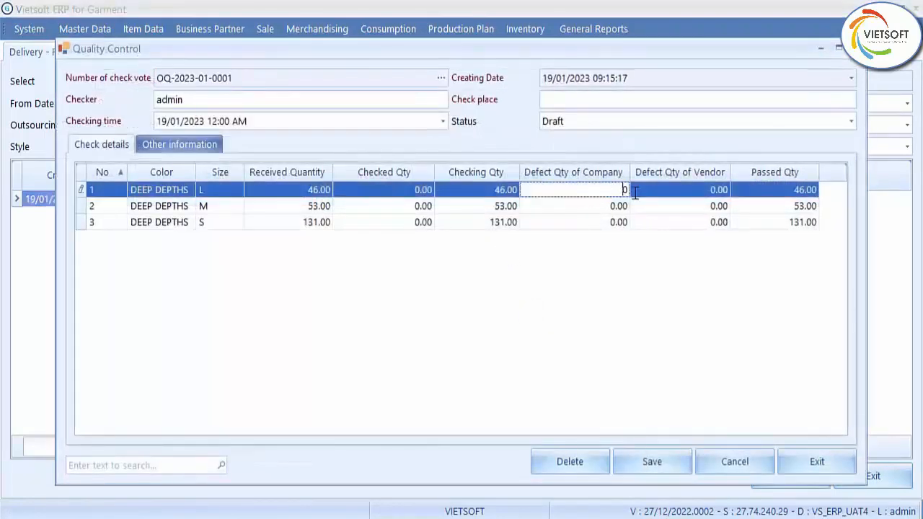
type("1")
left_click(678, 190)
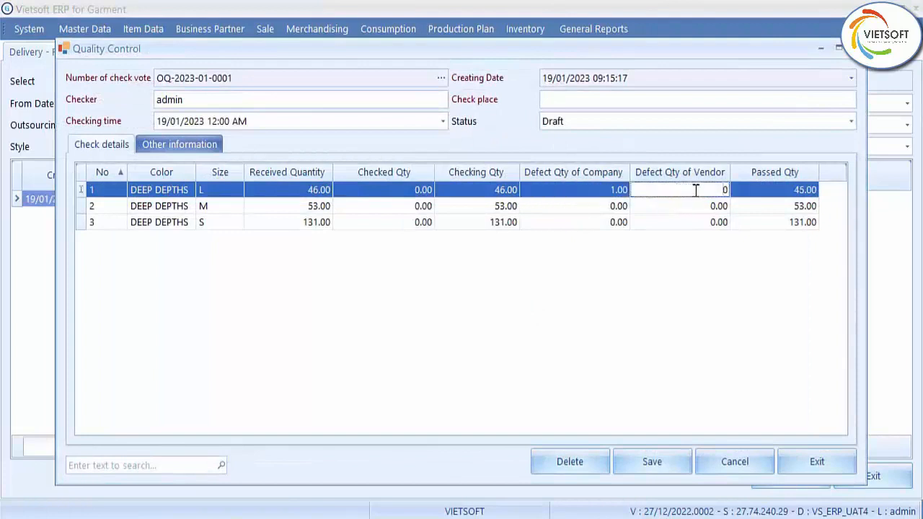
type("3")
Step: Enter company and vendor defect quantities of 2 and 1 for size M, and 2 and 2 for size S
left_click(597, 209)
left_click_drag(598, 210, 640, 206)
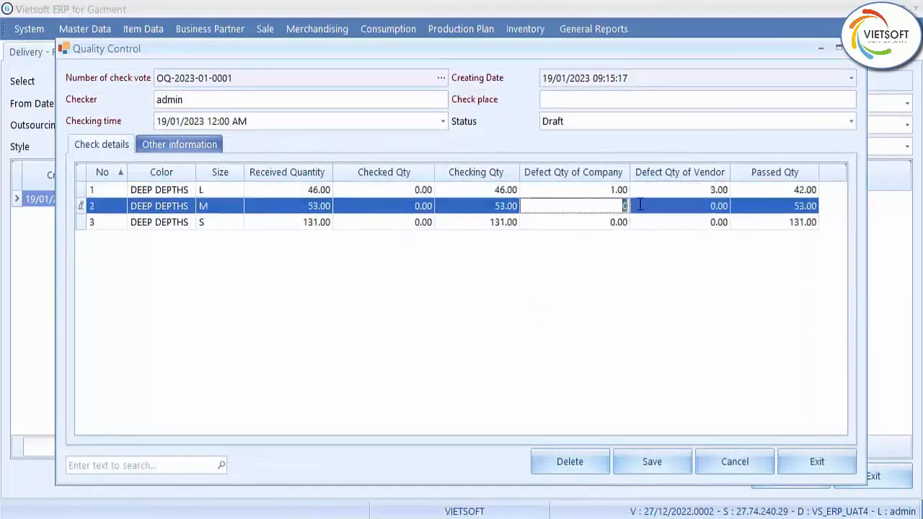
type("2")
left_click(680, 209)
type("1")
left_click(605, 224)
left_click_drag(602, 222, 727, 231)
type("2")
left_click(674, 223)
type("2")
left_click(754, 206)
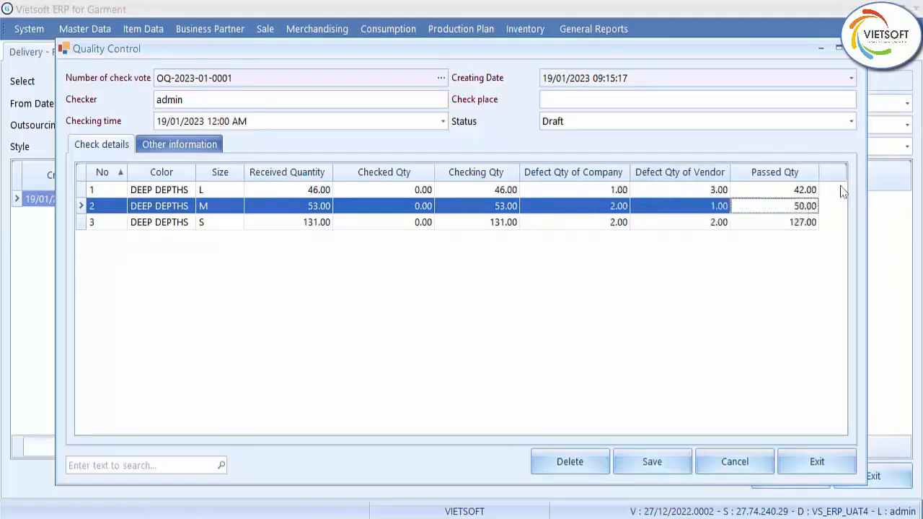
Step: Set the quality check's place to DM and its status to Locked, save it and return to the washing garment overview
left_click(602, 100)
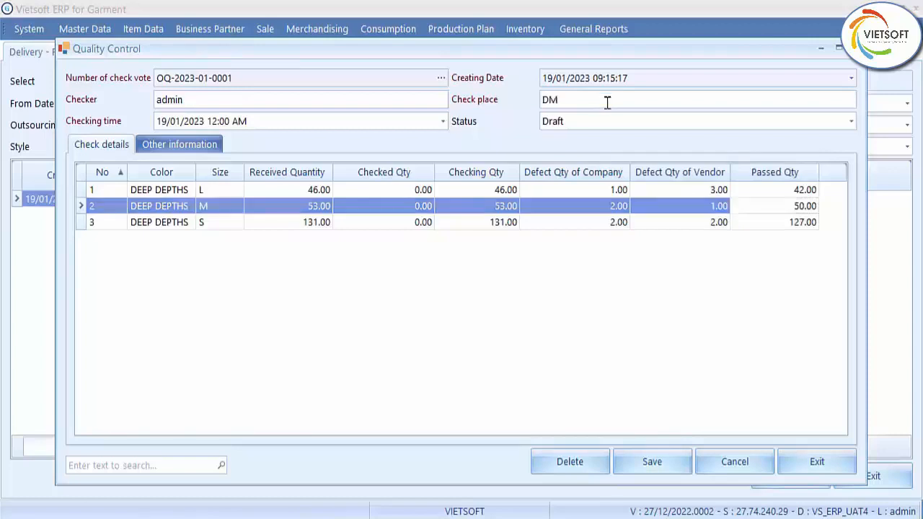
left_click(604, 119)
left_click(593, 229)
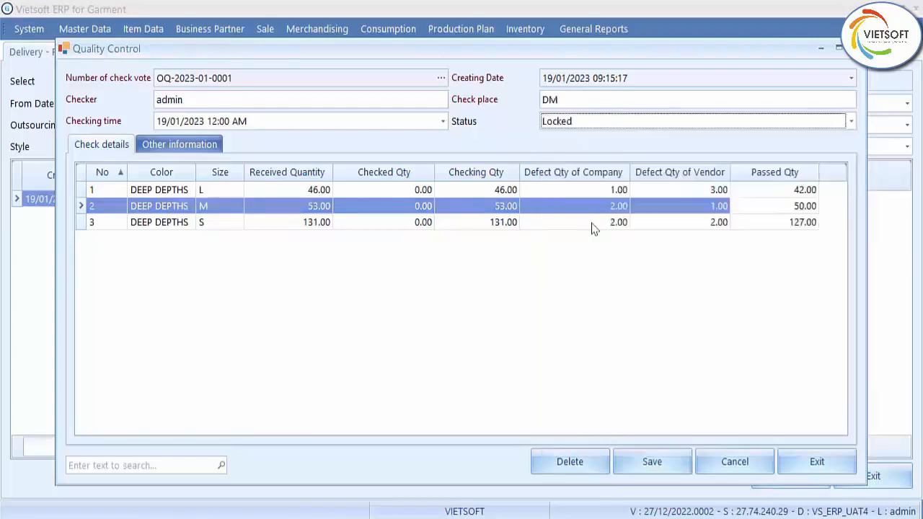
left_click(659, 463)
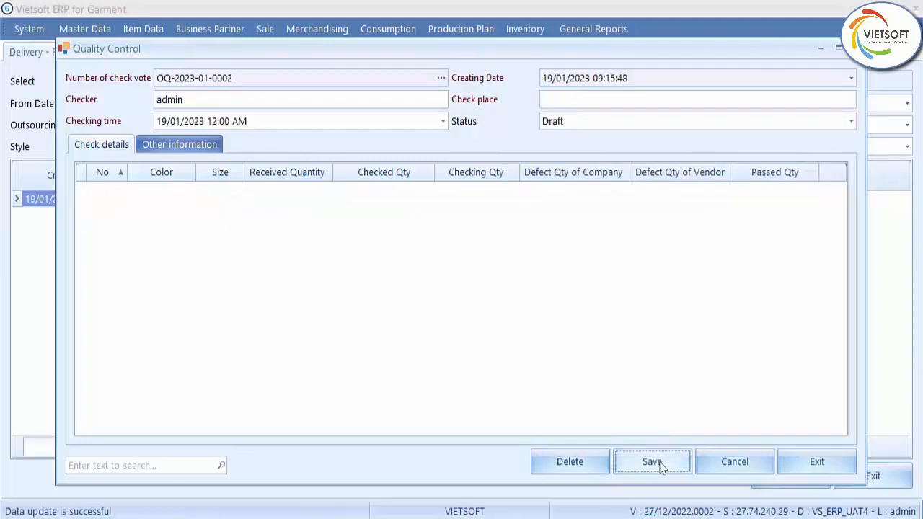
left_click(816, 461)
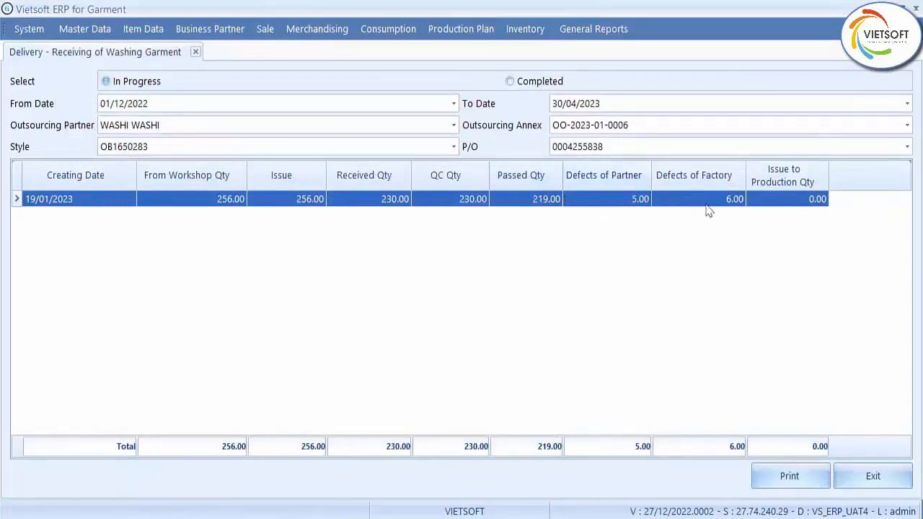
Step: Start an issue of goods to production with issuing quantities of 42 for size L, 50 for M and 127 for S
right_click(608, 276)
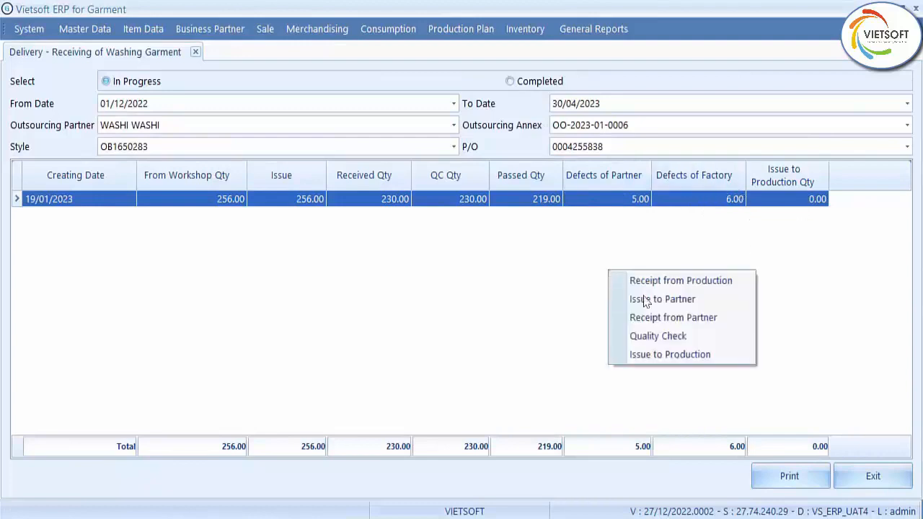
left_click(661, 355)
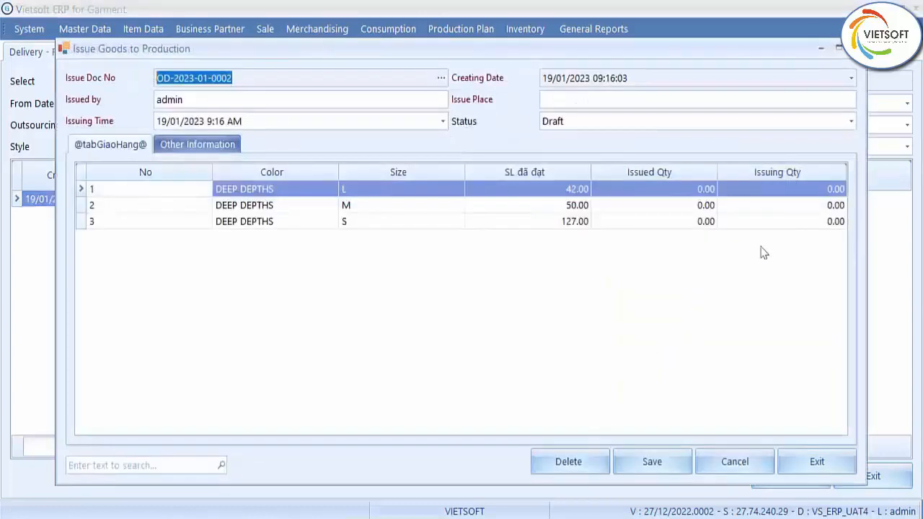
left_click(803, 189)
type("42")
left_click(827, 204)
type("50")
left_click(819, 221)
type("127")
Step: Set the production issue's place to FNSH and its status to Locked, save it and close the form
left_click(652, 461)
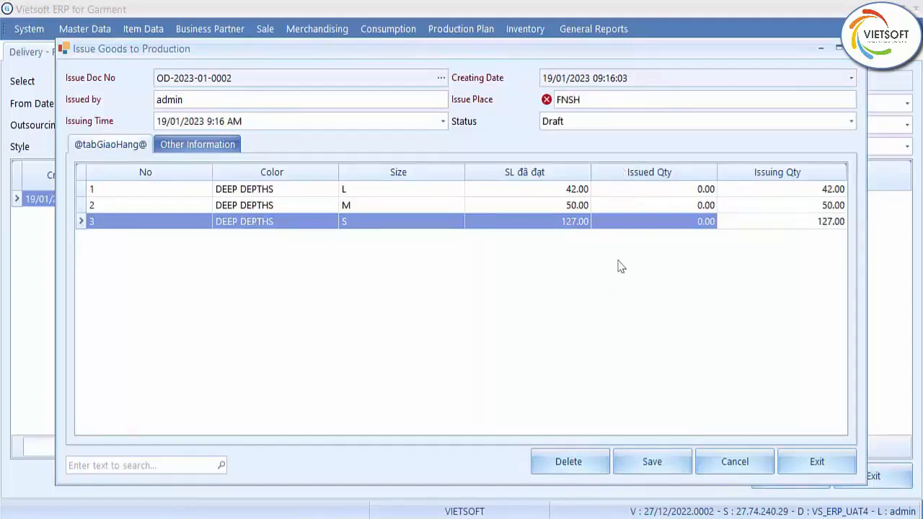
left_click(649, 121)
left_click(624, 226)
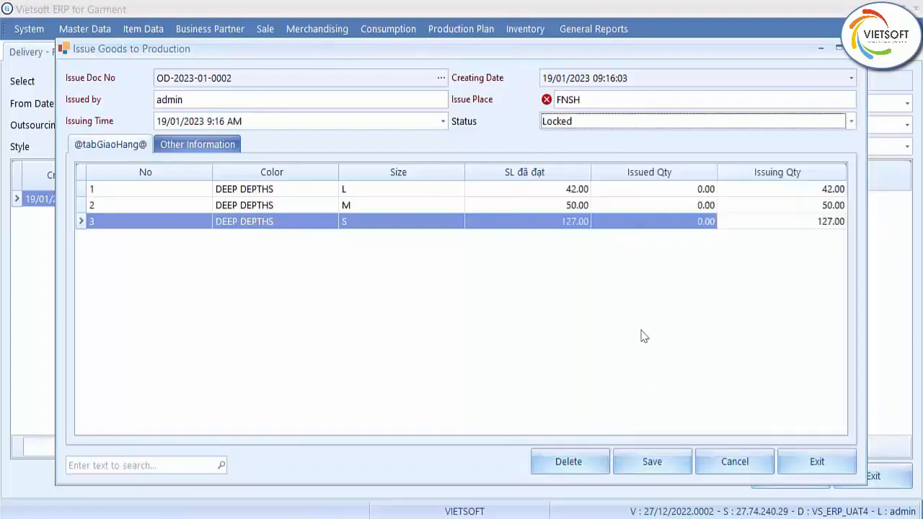
left_click(682, 465)
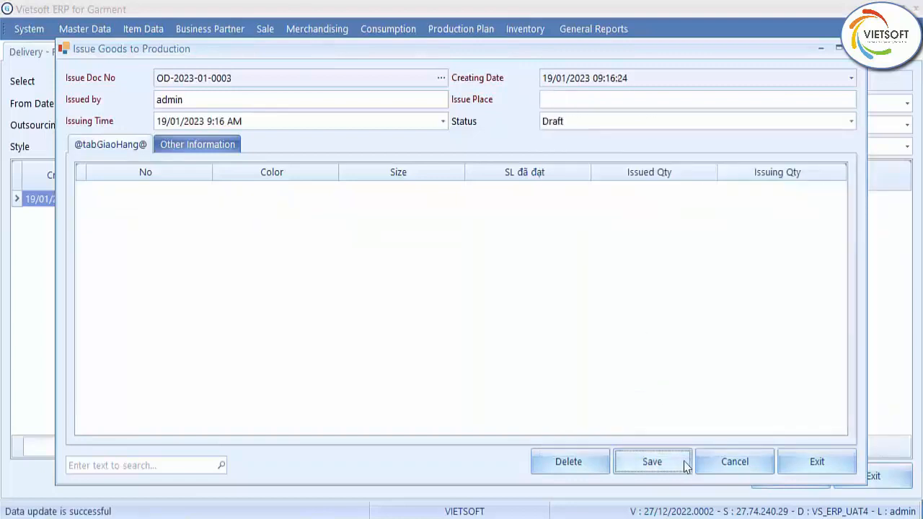
left_click(810, 465)
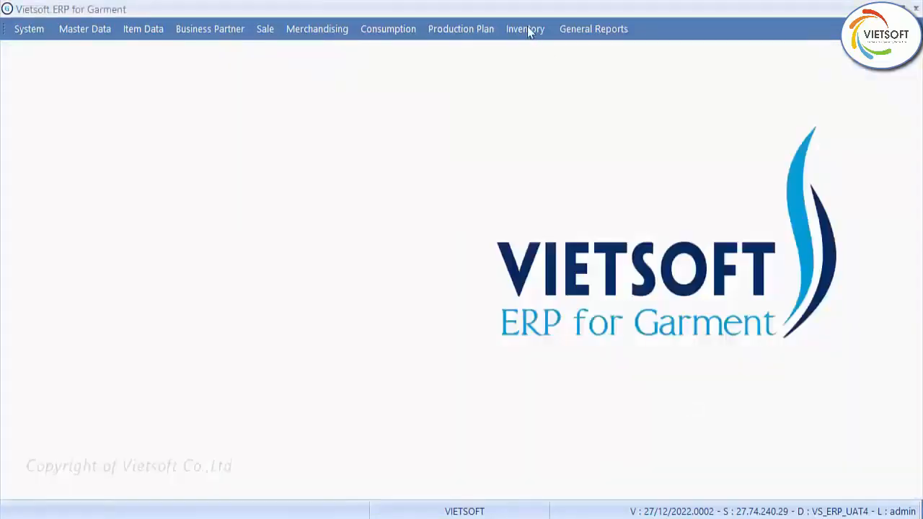
Step: Start a physical counting for warehouse DM2-PL with type Physical Counting for other Items and the note "Thread stock take"
left_click(532, 32)
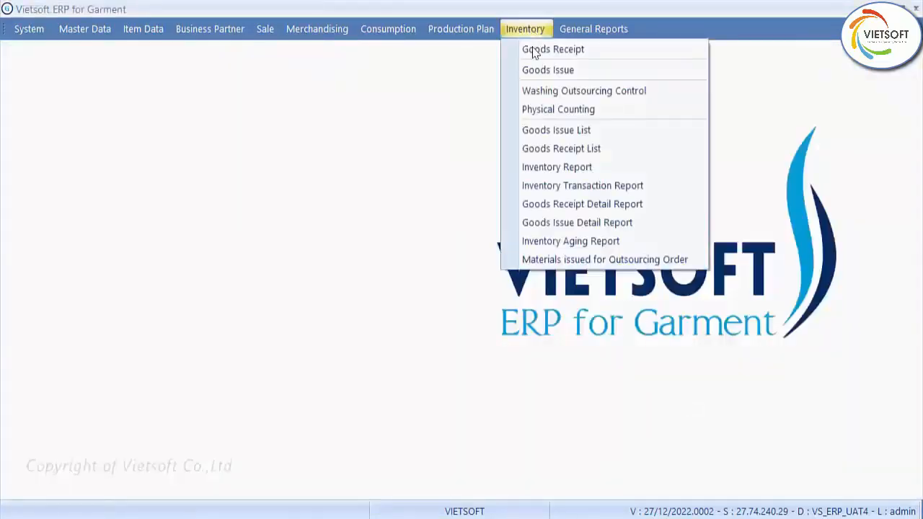
left_click(540, 112)
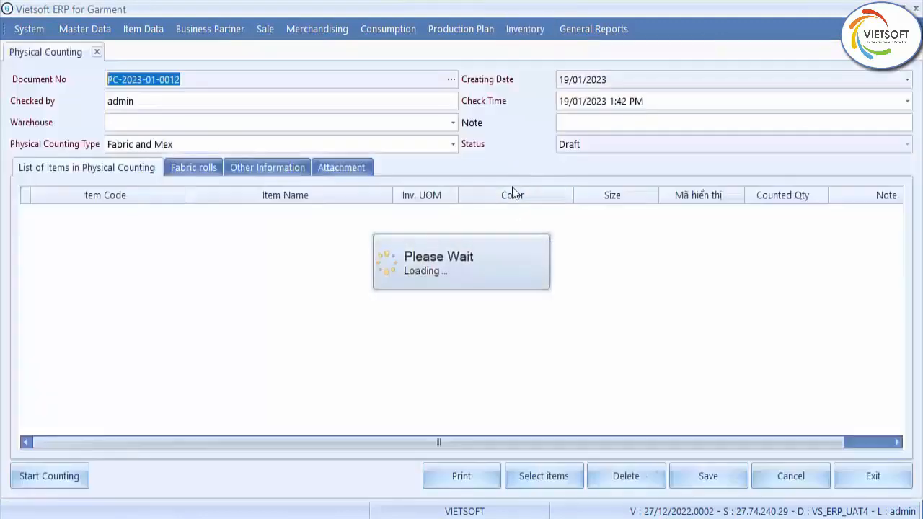
left_click(453, 123)
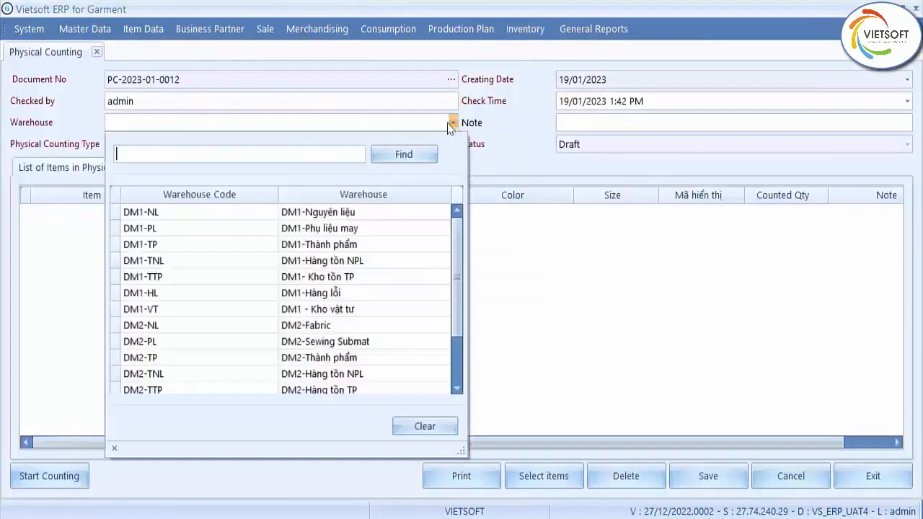
left_click(360, 342)
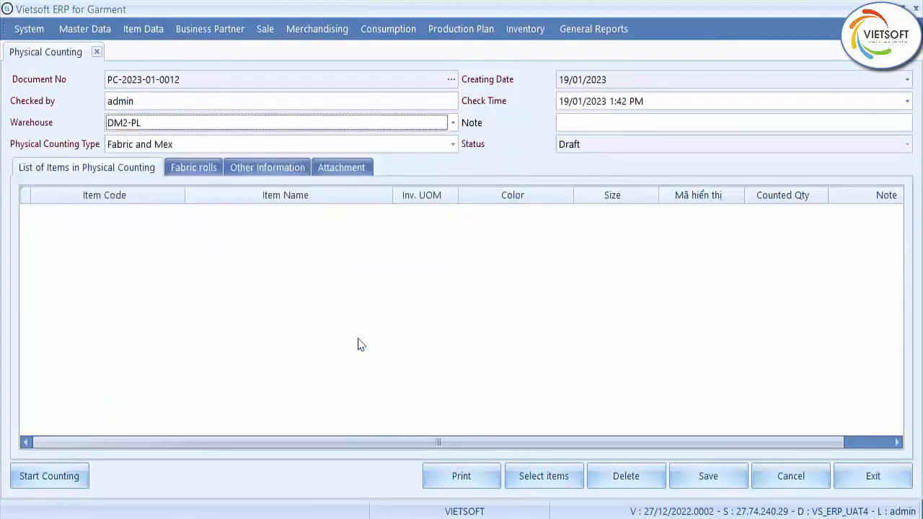
left_click(432, 143)
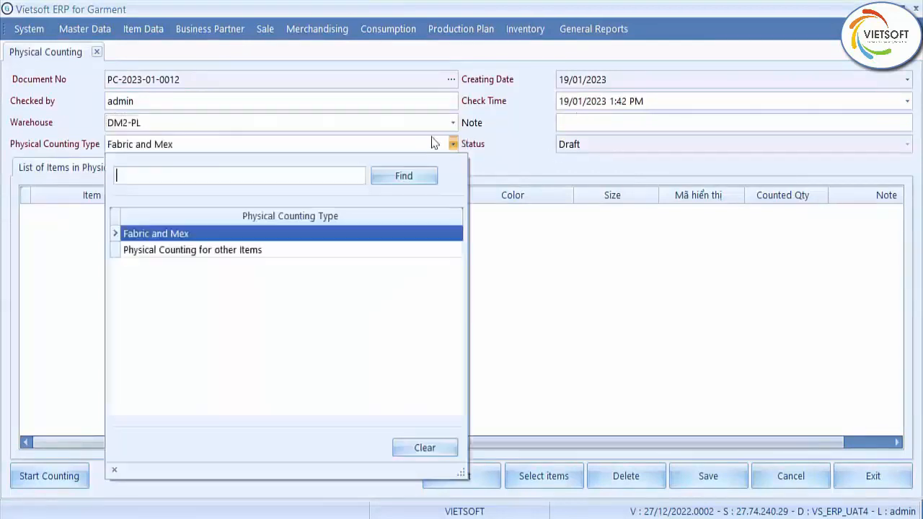
left_click(357, 249)
left_click(632, 121)
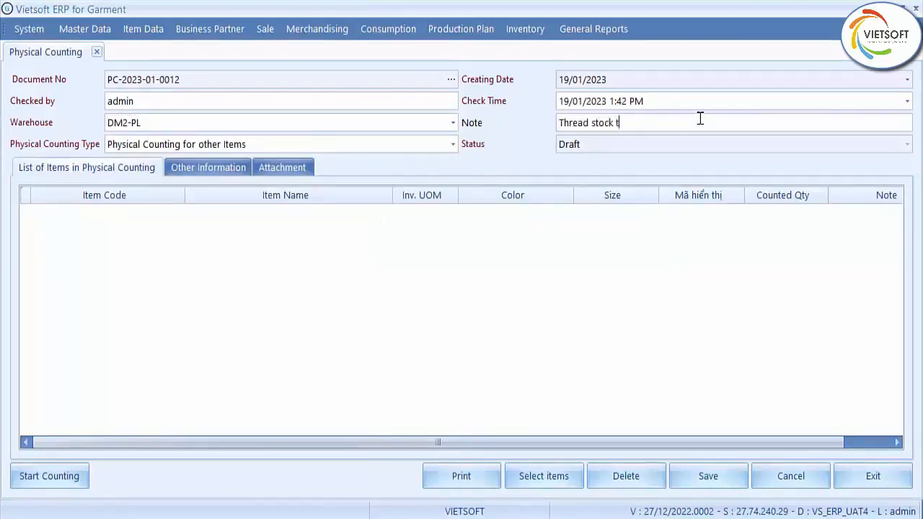
Step: Add all six SET-00011 thread colours, Thread 003 and Thread C7970 to the physical counting, and save the document
left_click(544, 476)
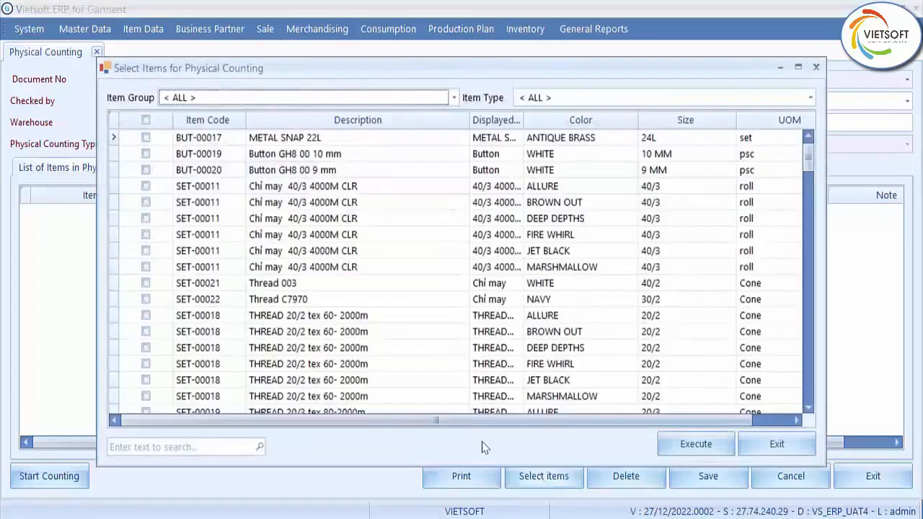
left_click(146, 186)
left_click(146, 203)
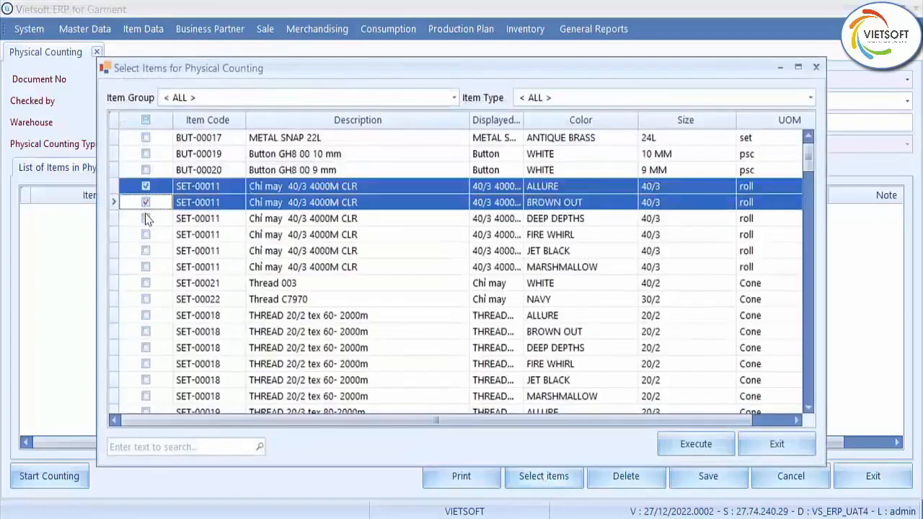
left_click(146, 218)
left_click(146, 235)
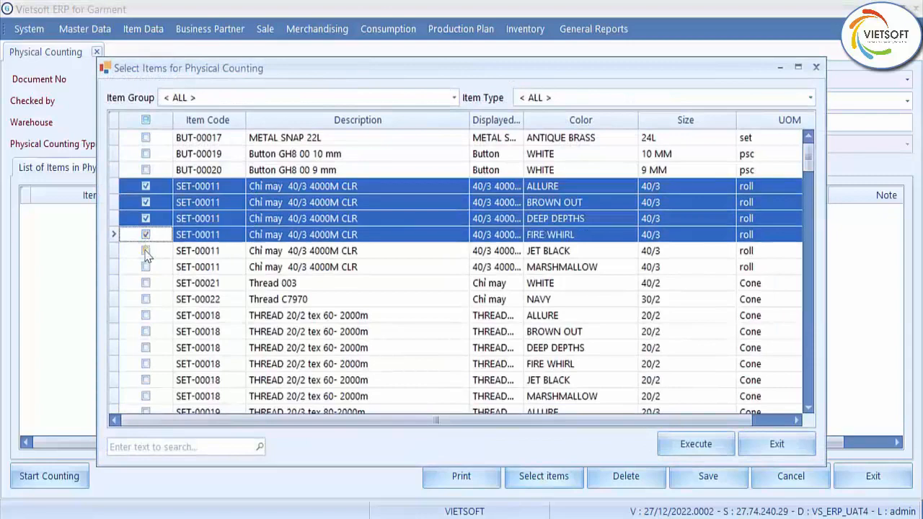
left_click(146, 251)
left_click(145, 267)
left_click(146, 283)
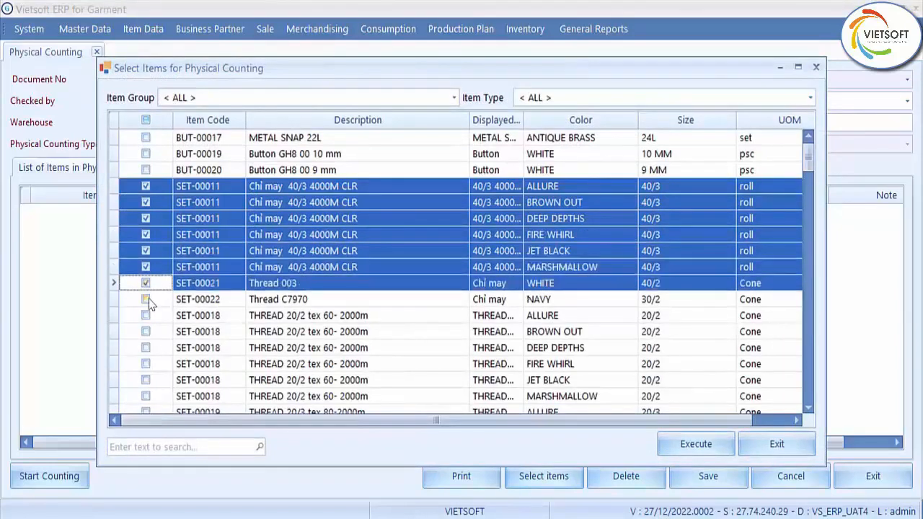
left_click(145, 299)
left_click(695, 444)
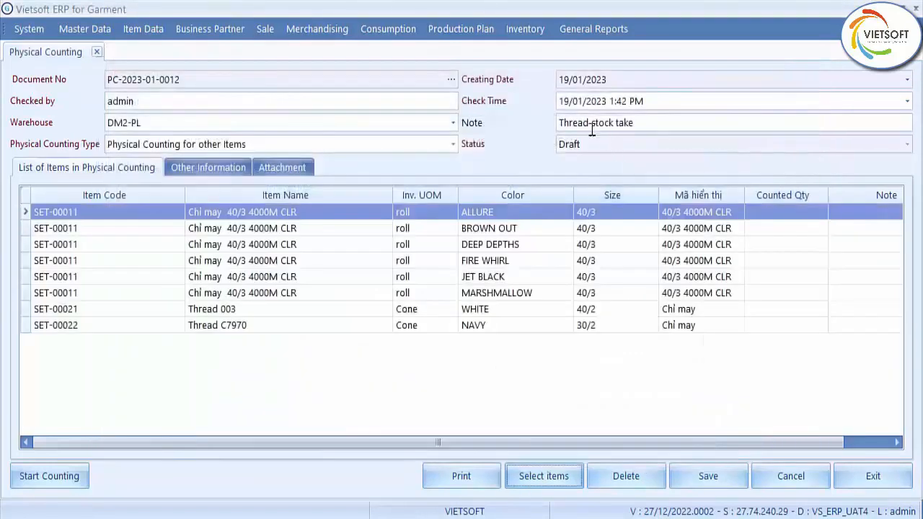
left_click(708, 477)
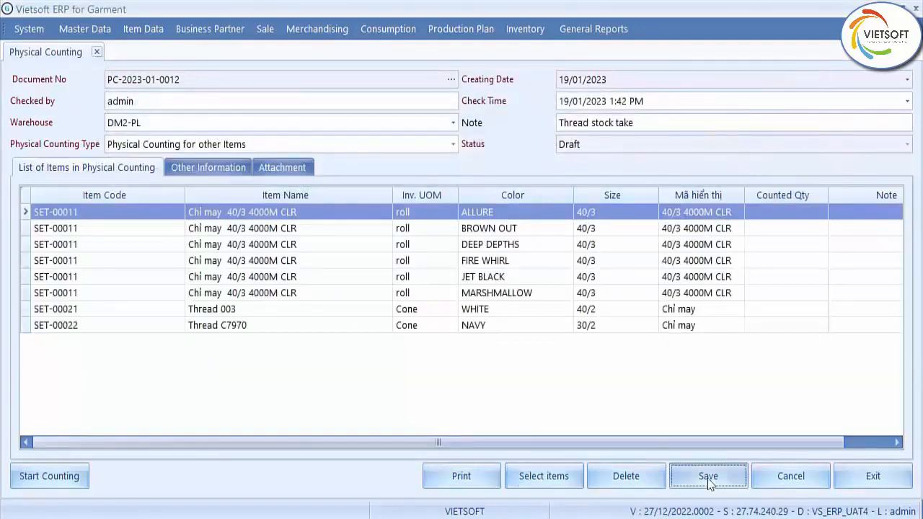
left_click(450, 79)
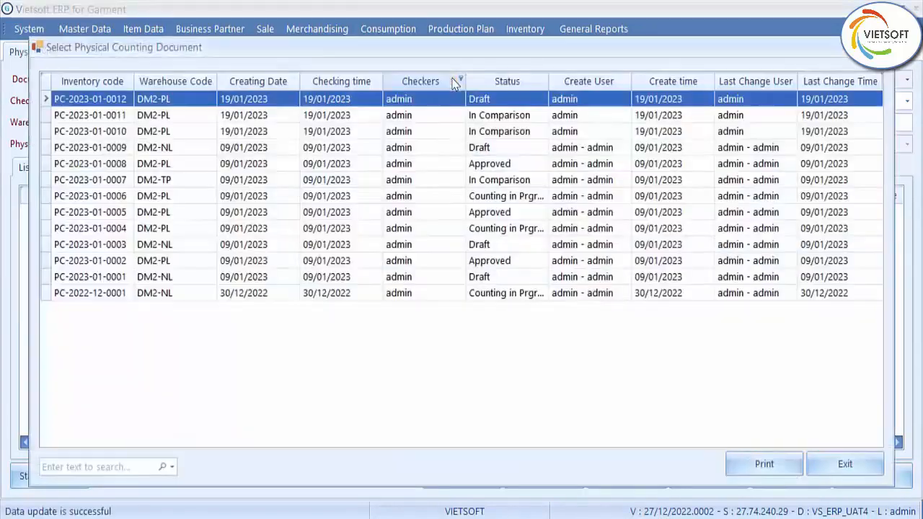
double_click(431, 98)
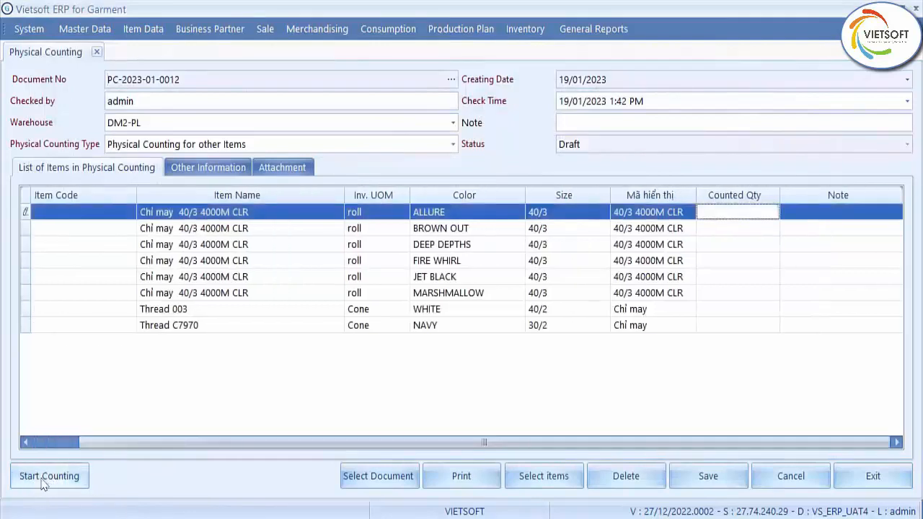
left_click(45, 480)
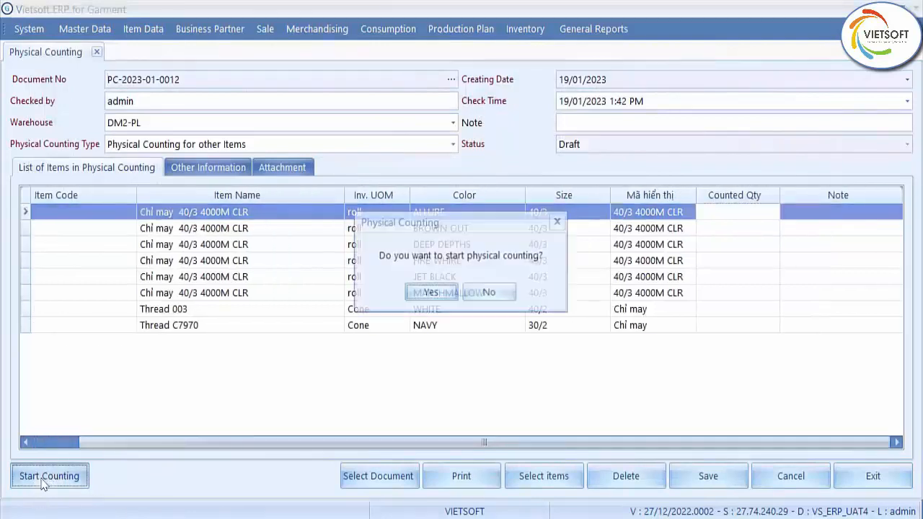
left_click(431, 293)
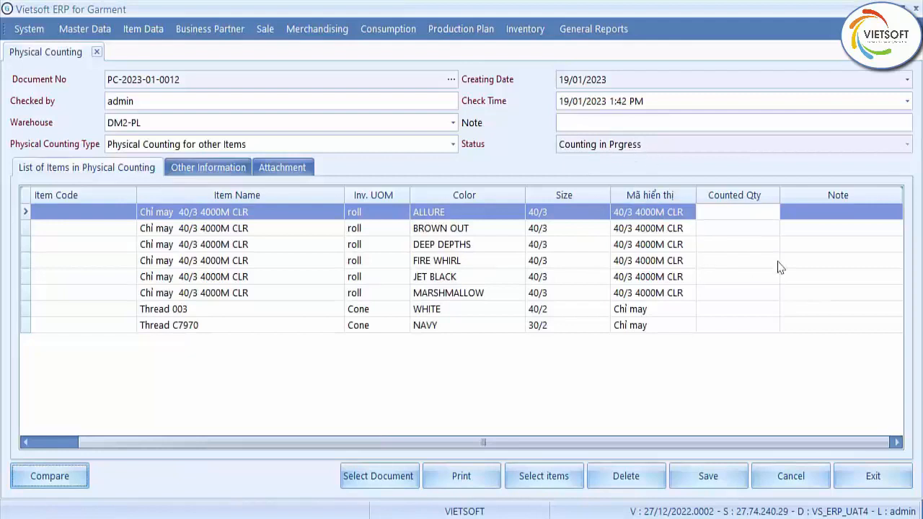
Step: Enter the counted quantities for the 40/3 4000M CLR threads: ALLURE 2, BROWN OUT 1, DEEP DEPTHS 3, FIRE WHIRL 1, JET BLACK 2, MARSHMALLOW 3
left_click(754, 215)
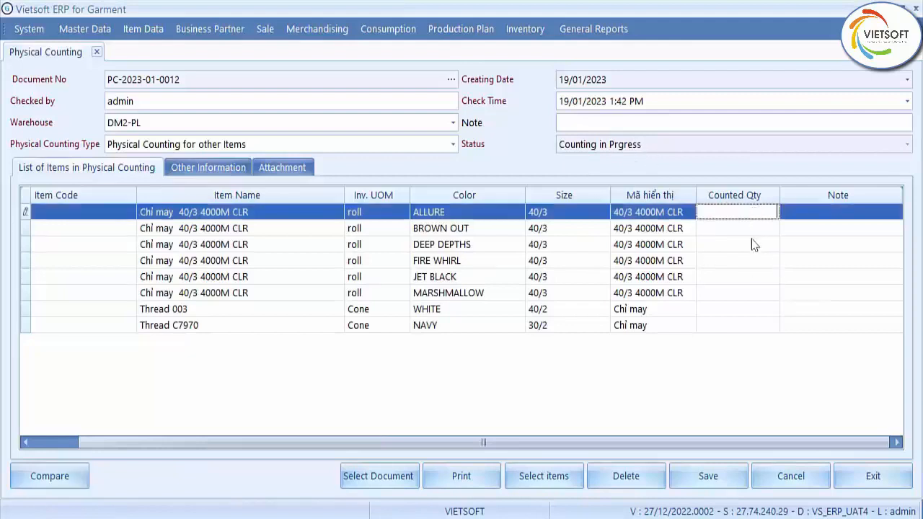
type("2")
key("Down")
type("1")
left_click(754, 246)
type("3")
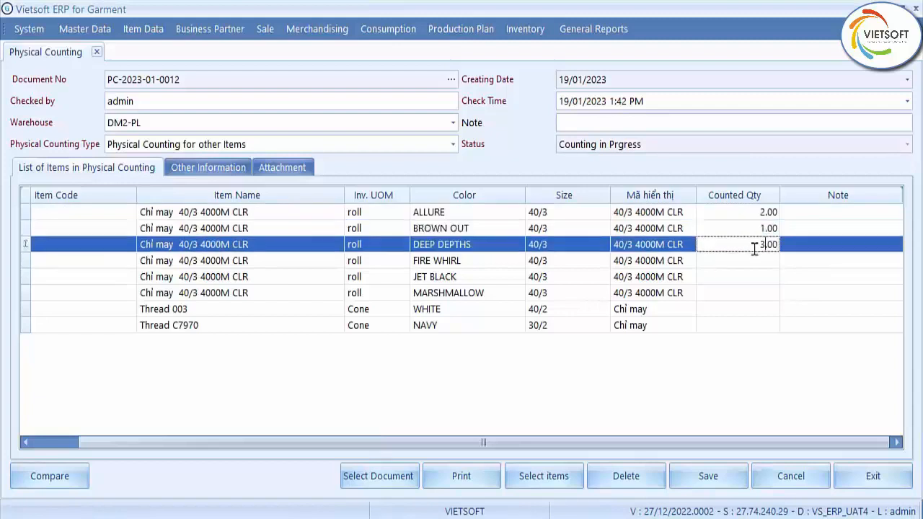
left_click(754, 260)
type("1")
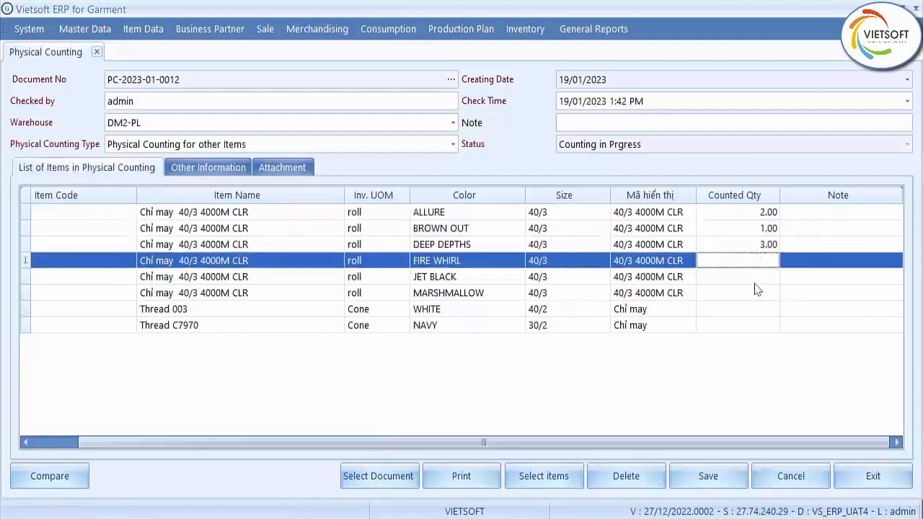
left_click(755, 284)
type("2")
left_click(757, 293)
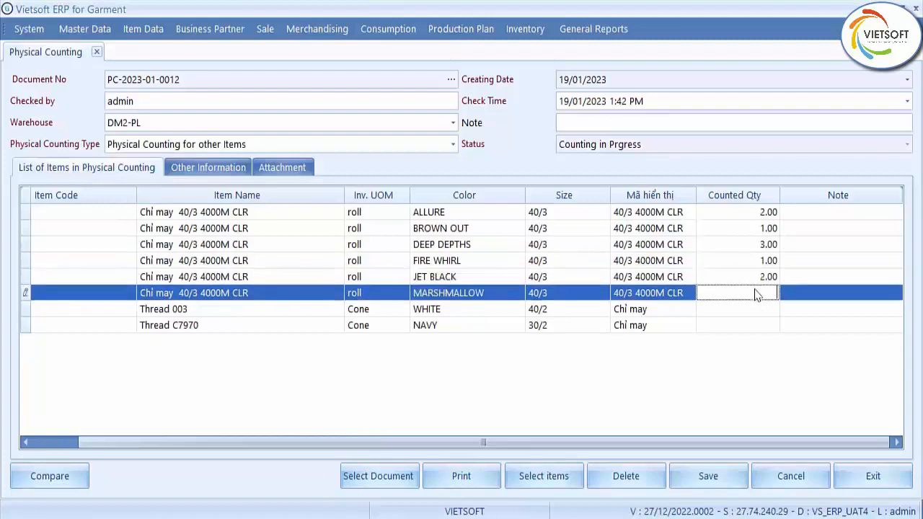
type("3")
Step: Enter counted quantities of 11 for Thread 003 and 1 for Thread C7970, and save the counting document
left_click(757, 310)
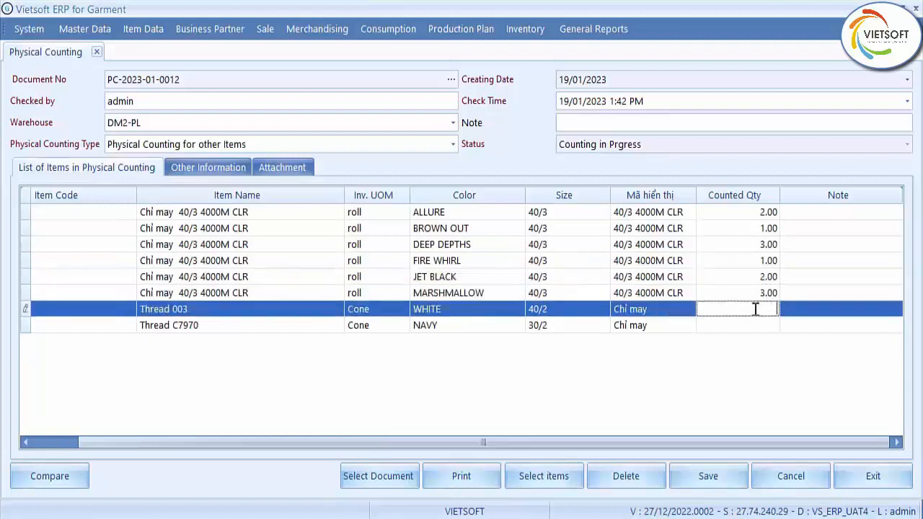
type("11")
left_click(755, 325)
type("1")
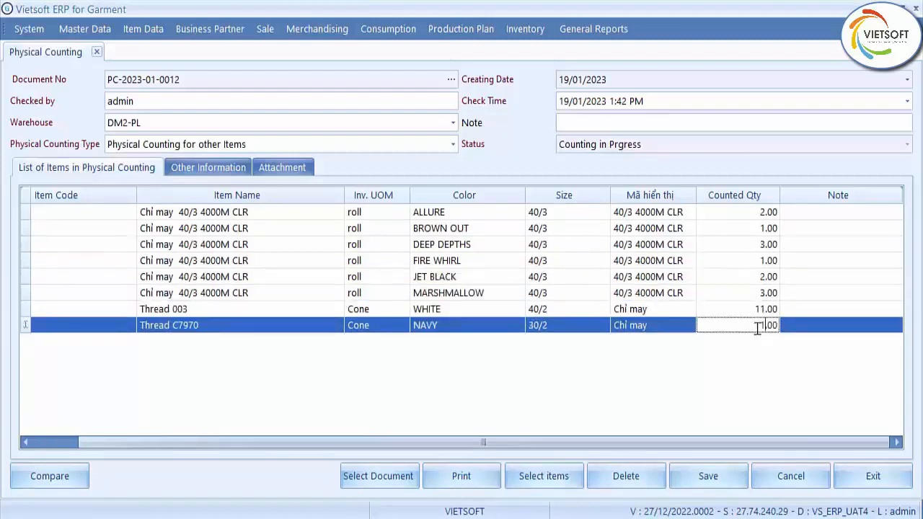
left_click(750, 293)
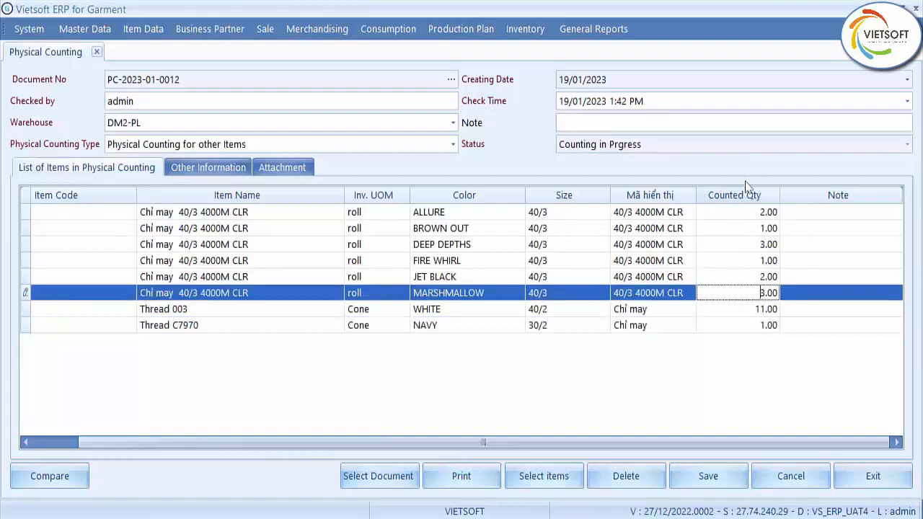
left_click(710, 478)
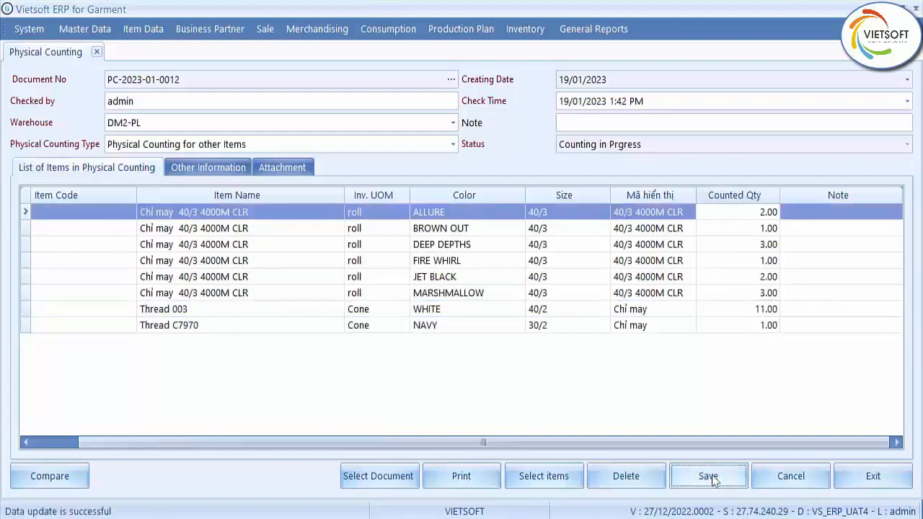
Step: Compare the counted thread quantities with the stock in the documents, review the differences and save
left_click(50, 478)
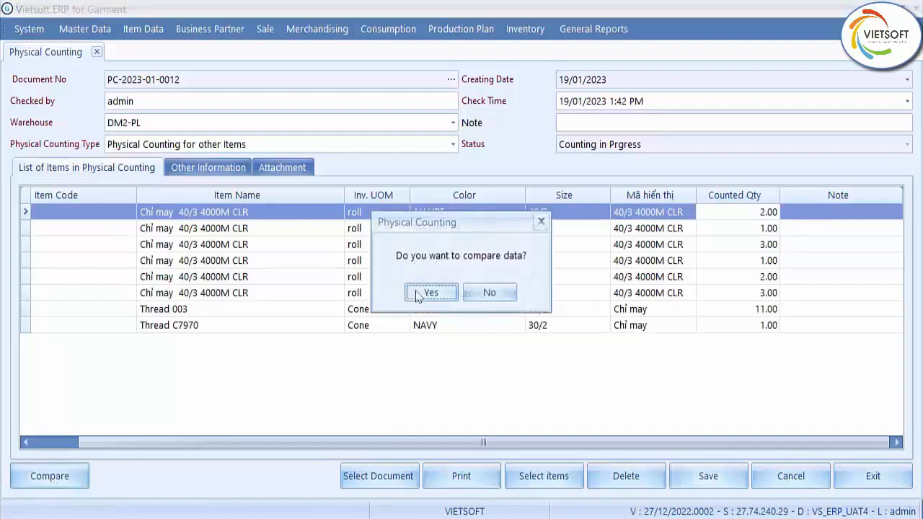
left_click(419, 293)
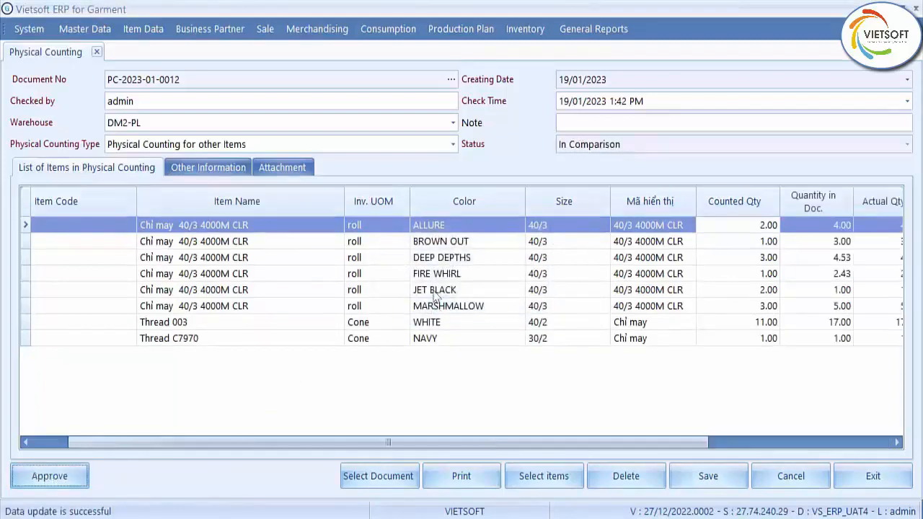
left_click_drag(603, 441, 783, 440)
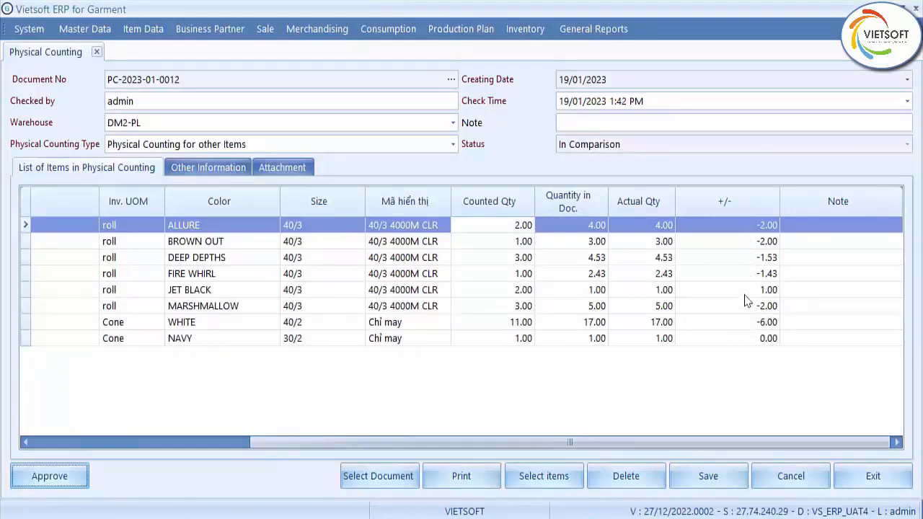
left_click(707, 480)
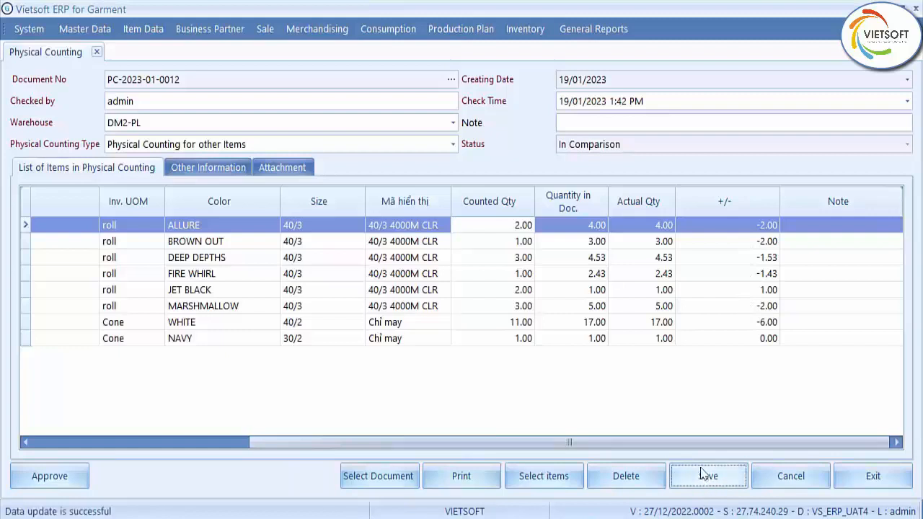
Step: Approve the compared physical counting document for the threads
left_click_drag(360, 442, 280, 450)
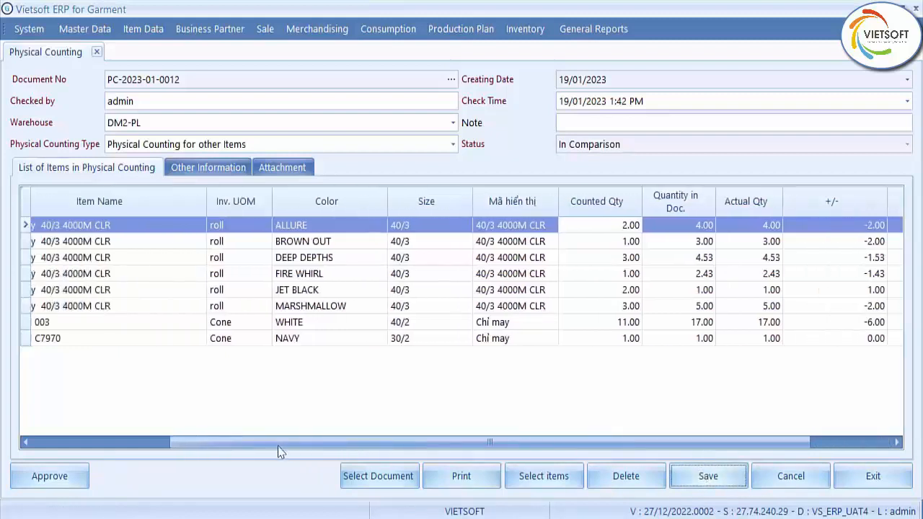
left_click(51, 479)
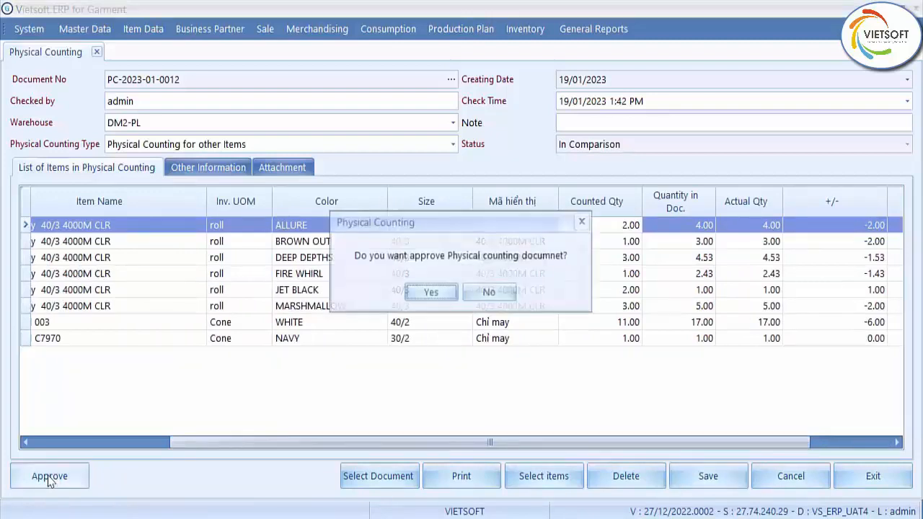
left_click(431, 292)
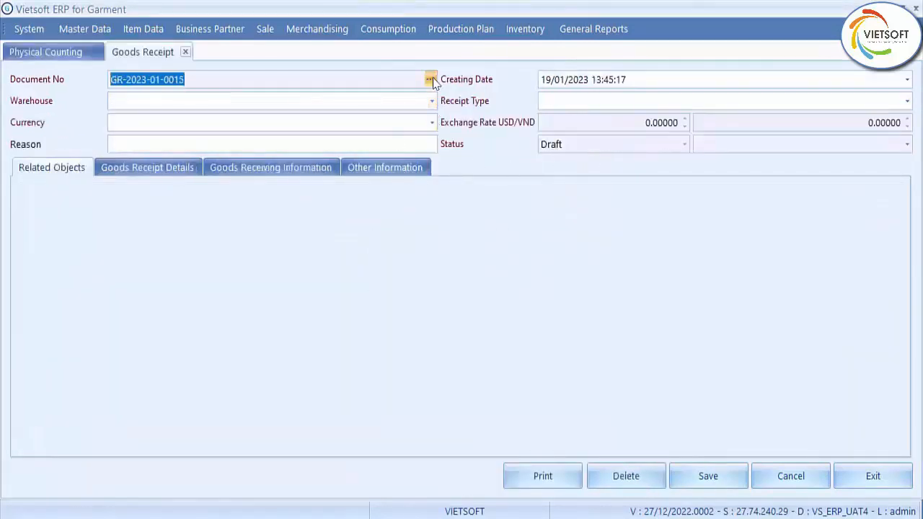
left_click(431, 81)
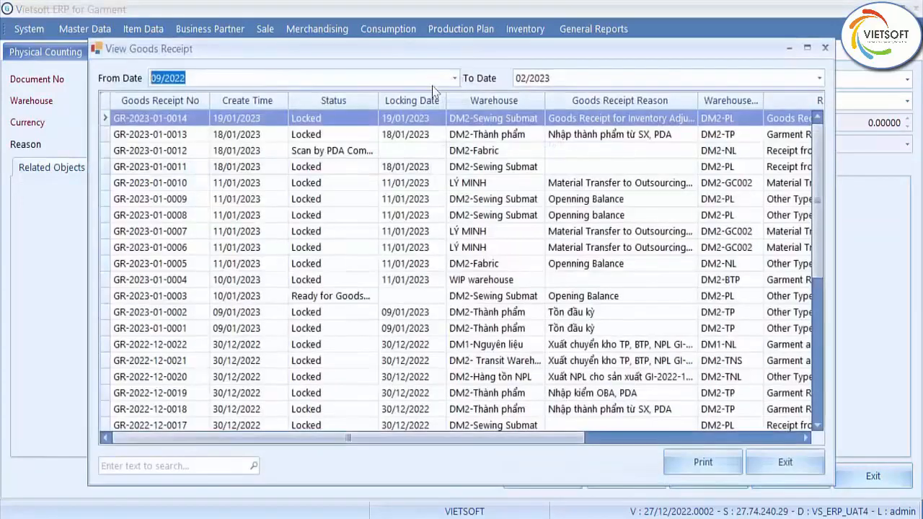
double_click(494, 120)
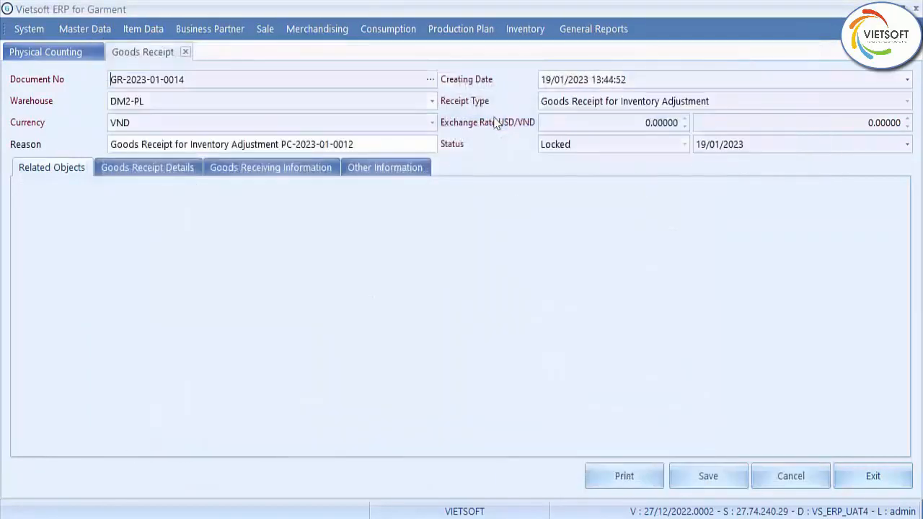
left_click(176, 170)
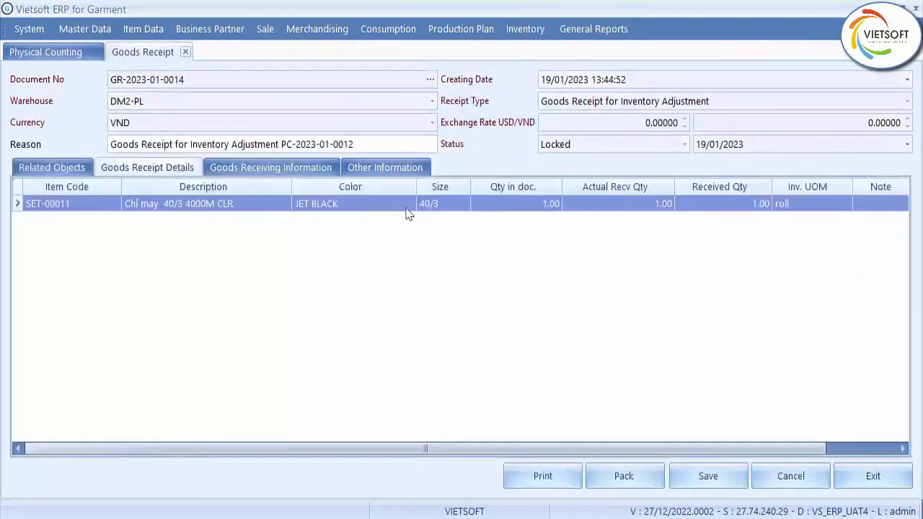
left_click(525, 28)
left_click(546, 69)
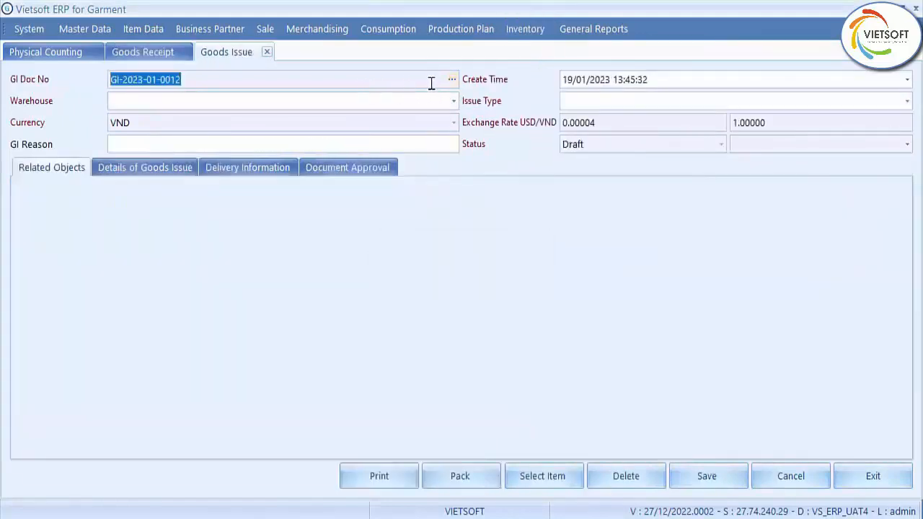
left_click(452, 79)
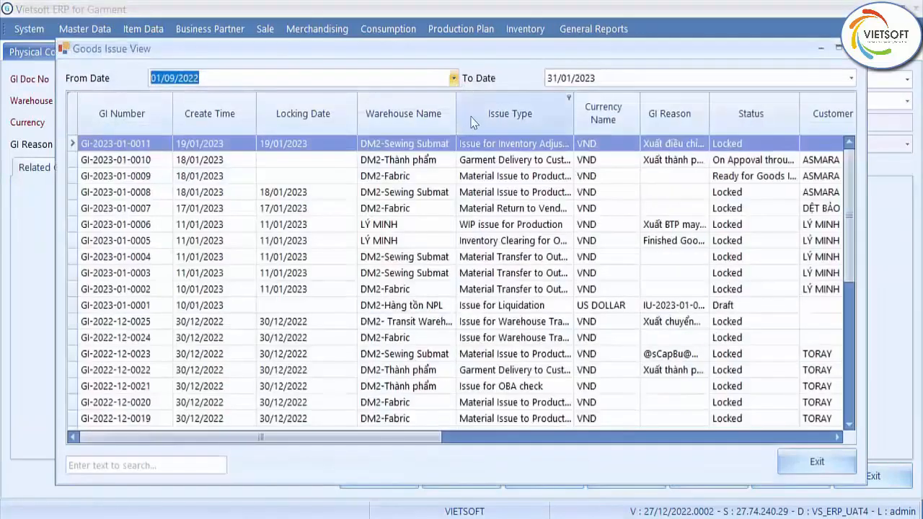
double_click(487, 146)
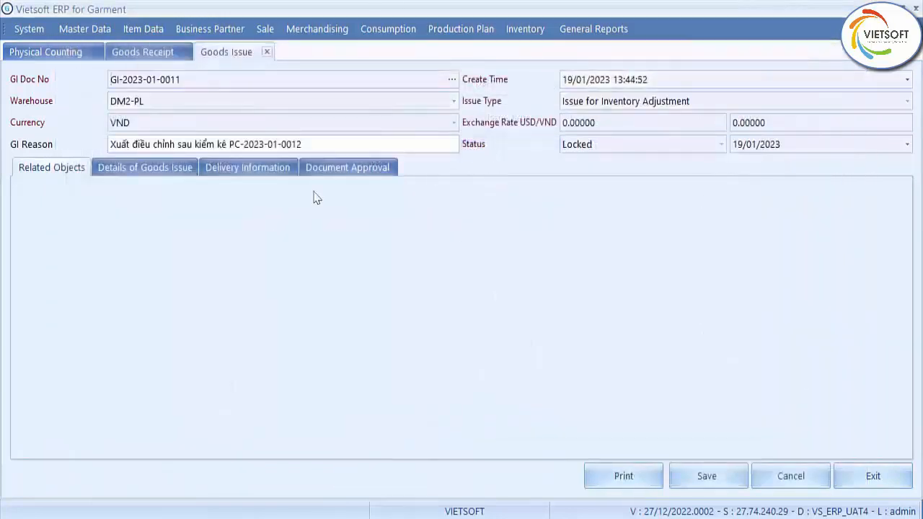
left_click(162, 167)
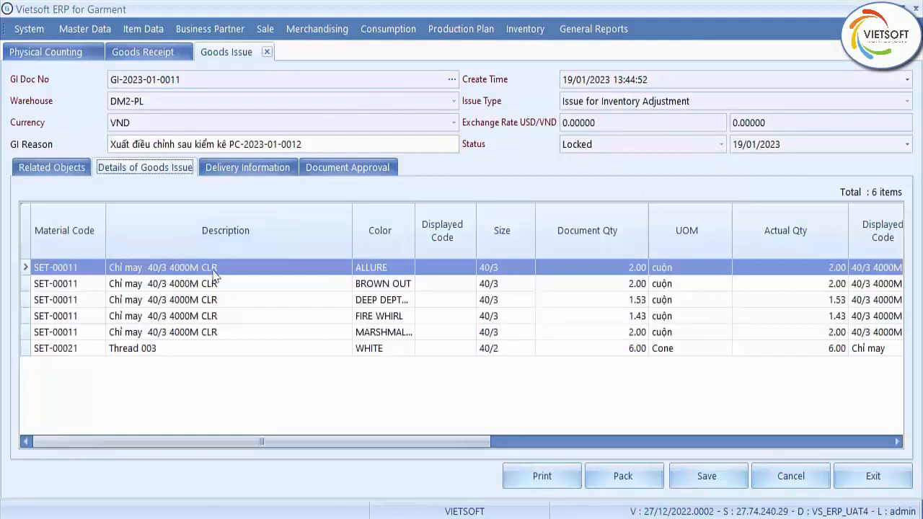
left_click_drag(352, 231, 308, 231)
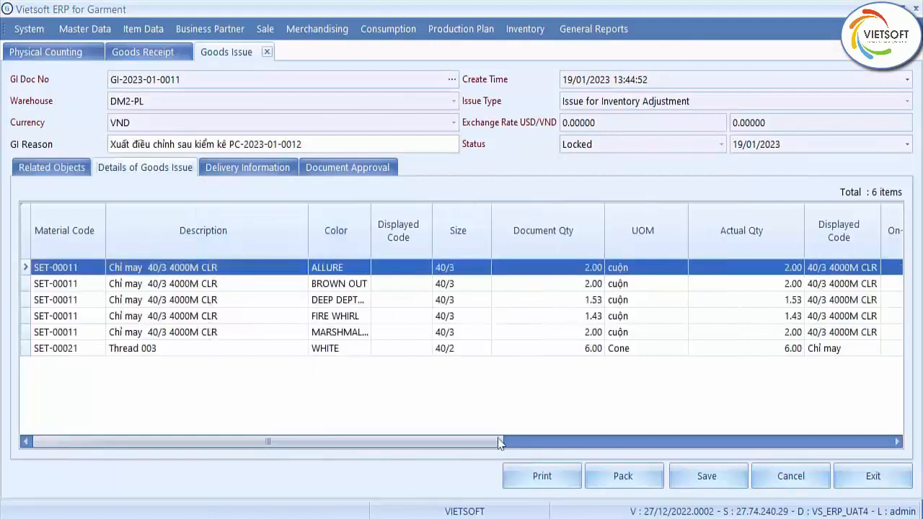
left_click_drag(499, 439, 508, 439)
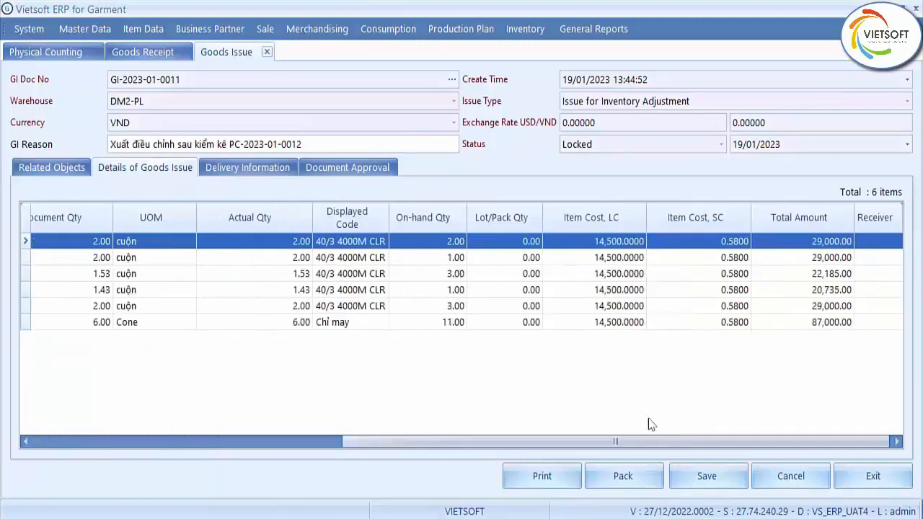
left_click_drag(610, 440, 334, 447)
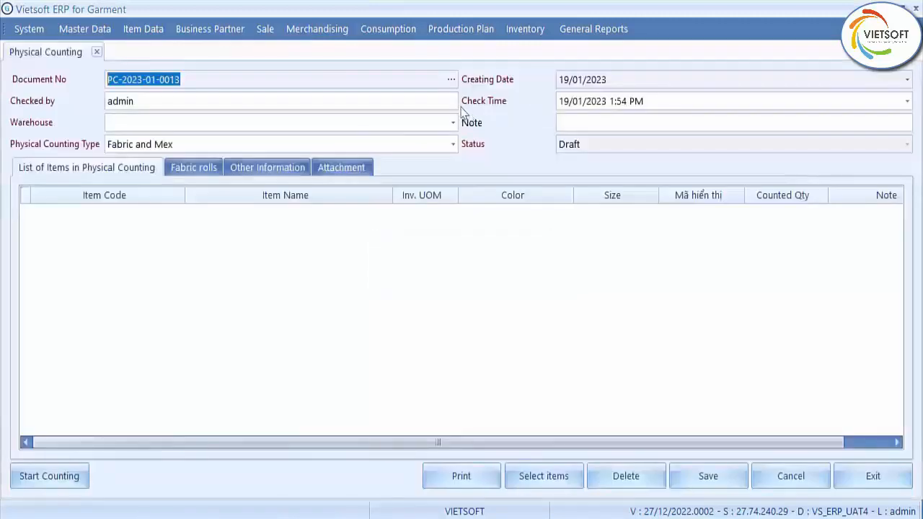
Step: Set the Fabric and Mex counting's warehouse to DM2-NL, add fabric LIN-00004 in BLACK and show the fabric rolls
left_click(453, 123)
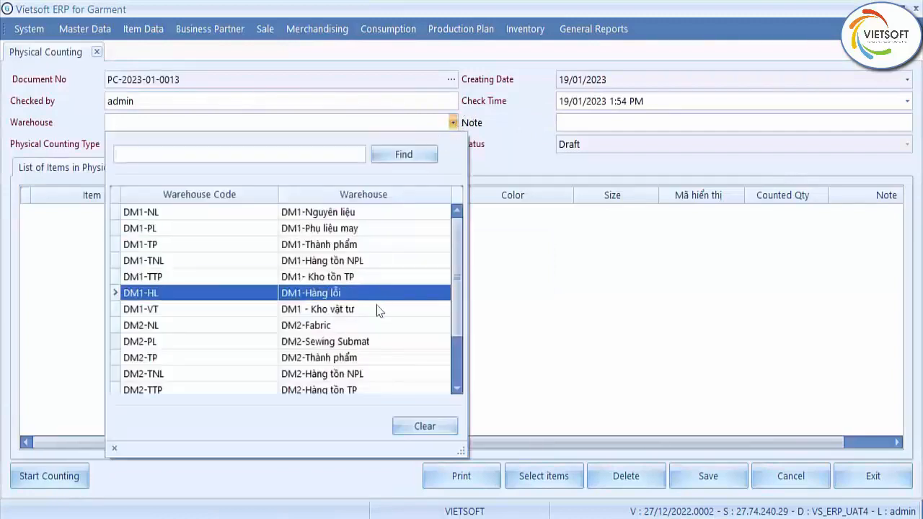
left_click(336, 326)
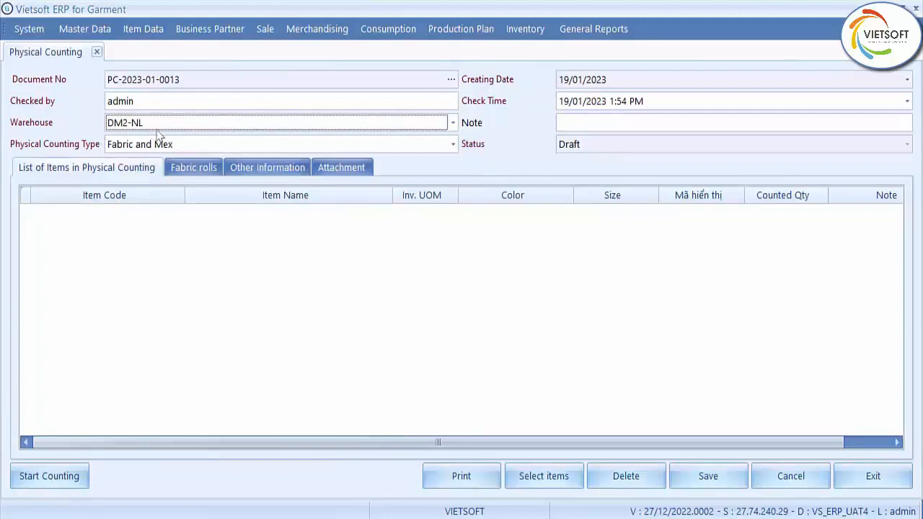
left_click(537, 475)
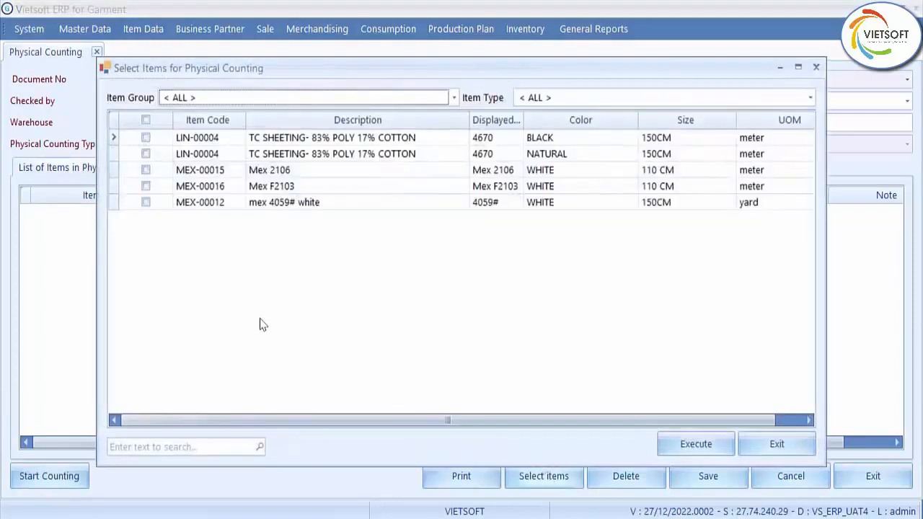
left_click(145, 137)
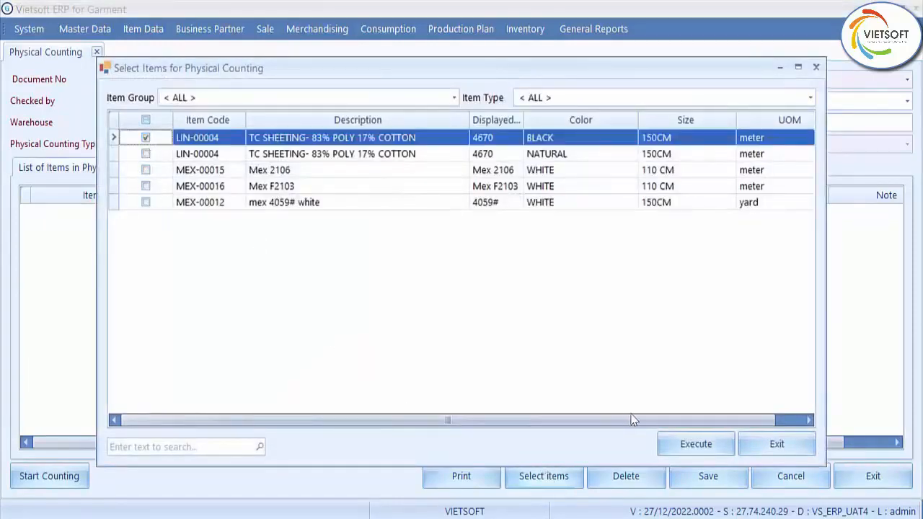
left_click(725, 421)
left_click(696, 443)
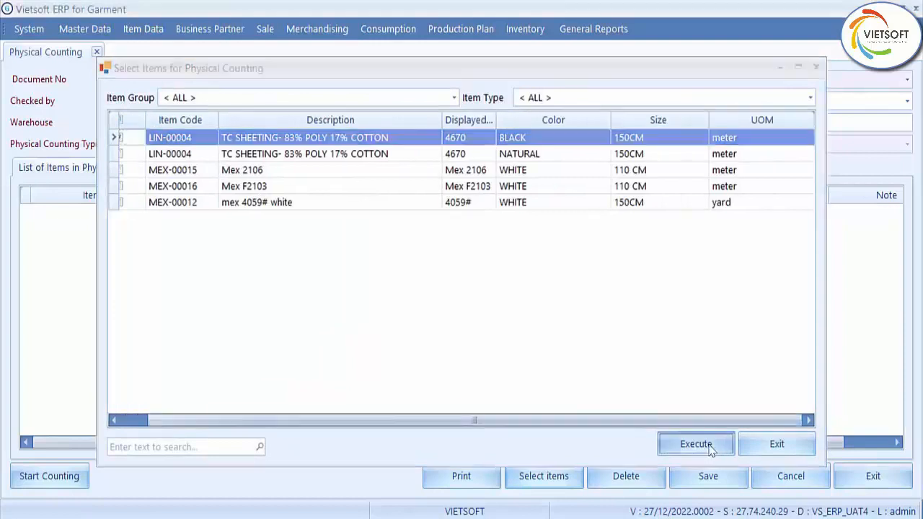
left_click(201, 170)
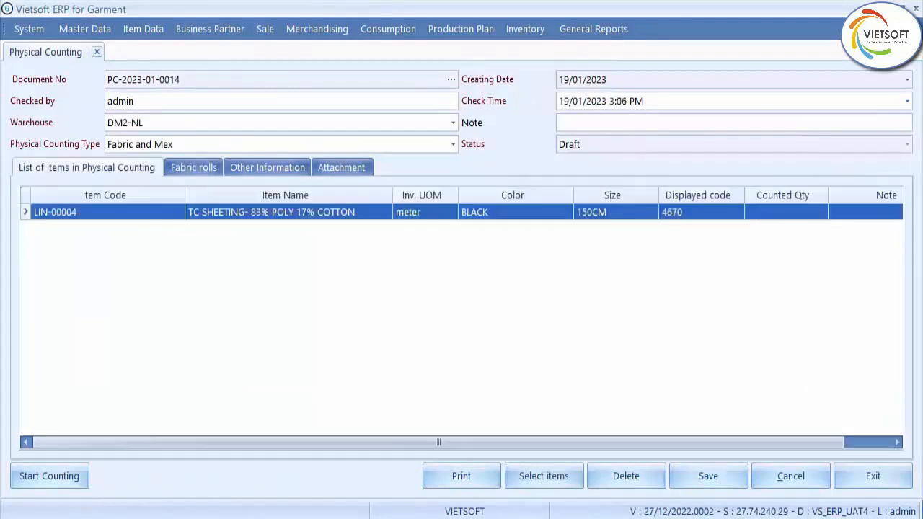
left_click(52, 484)
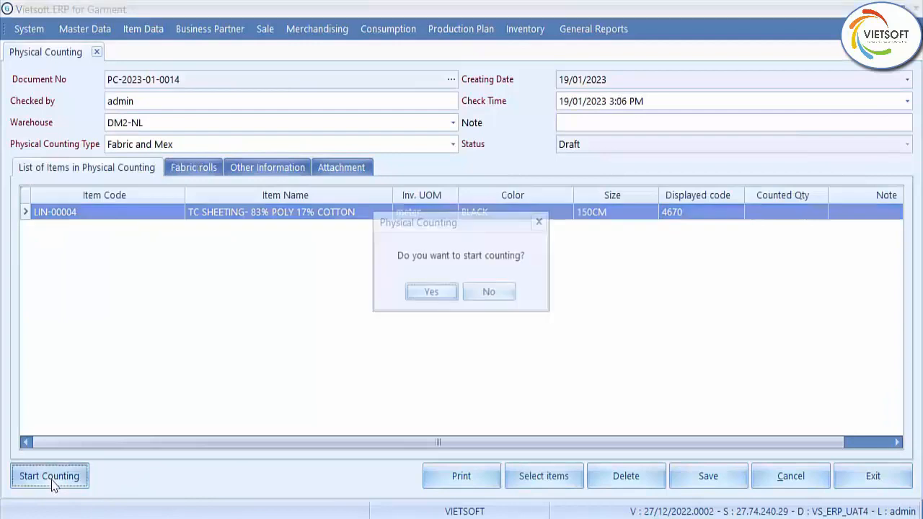
left_click(431, 293)
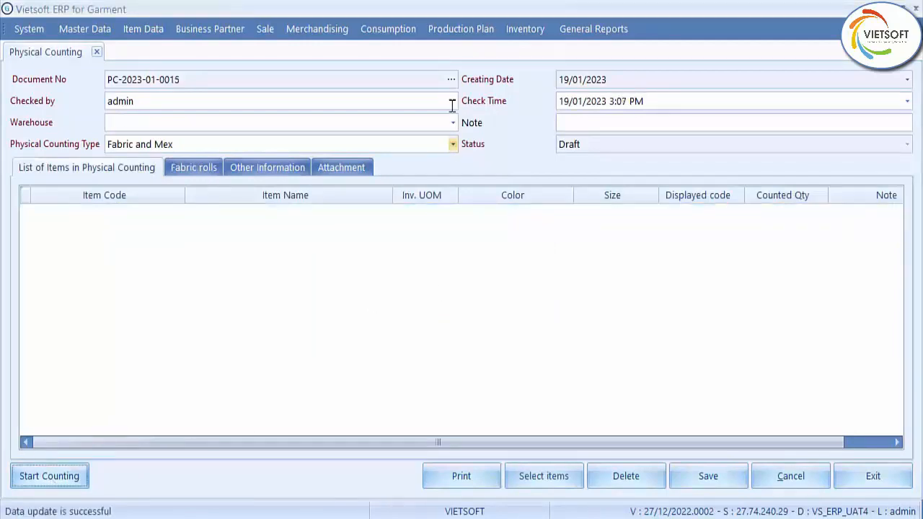
left_click(451, 79)
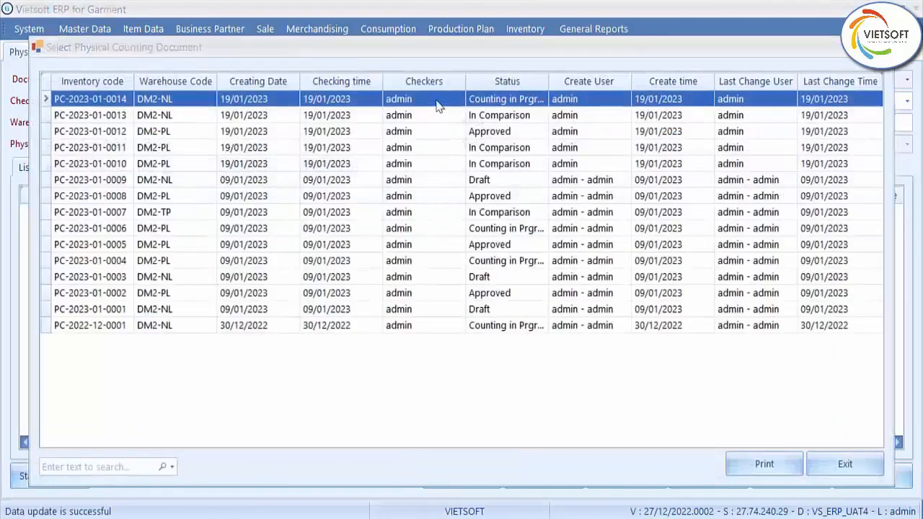
double_click(438, 101)
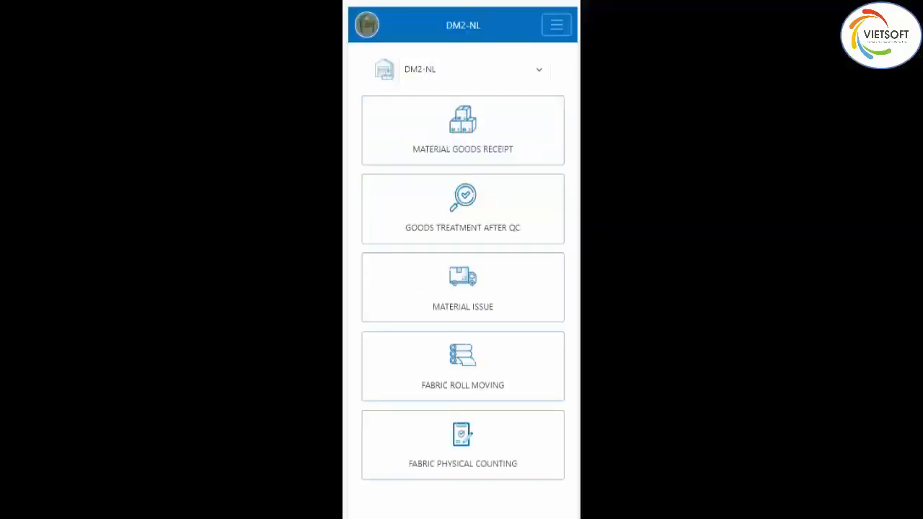
left_click(476, 442)
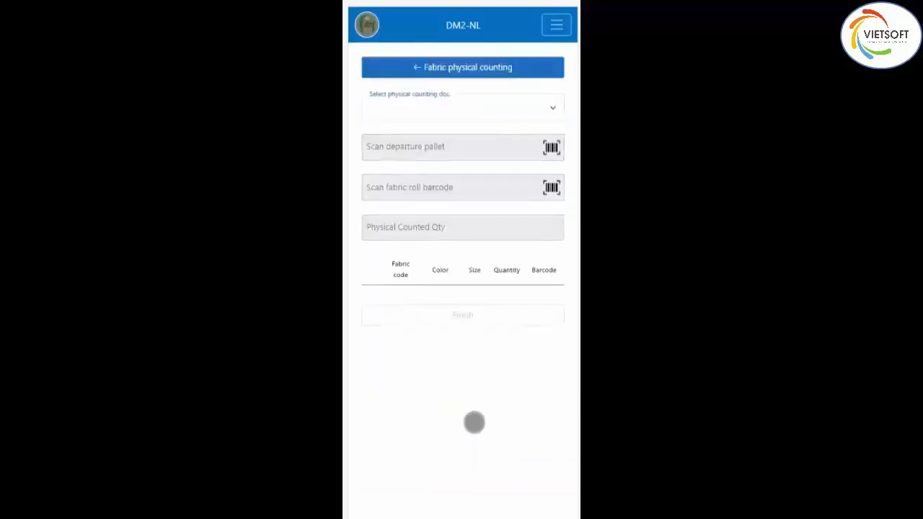
left_click(552, 106)
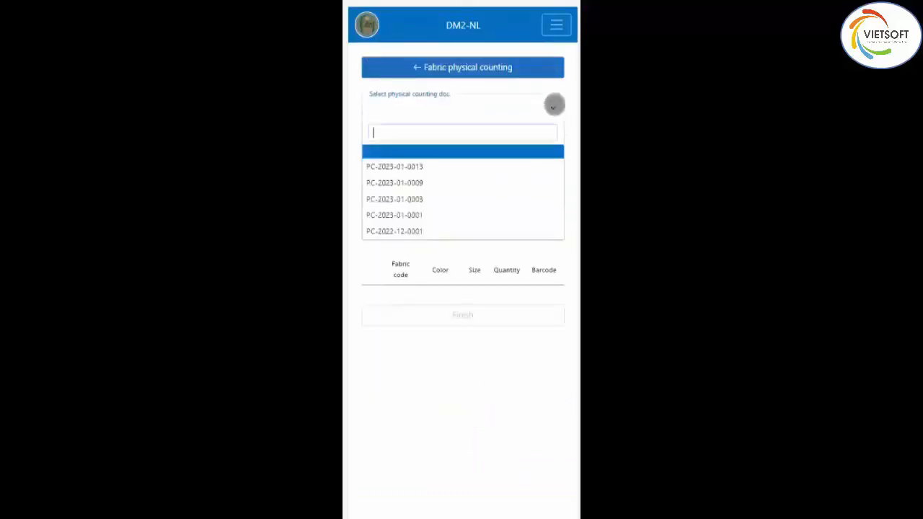
left_click(418, 167)
type("P-200025")
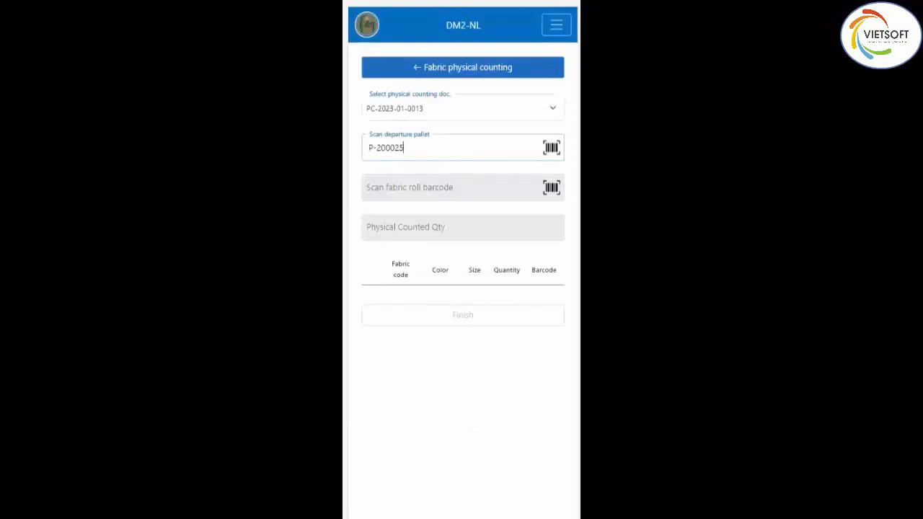
key("Return")
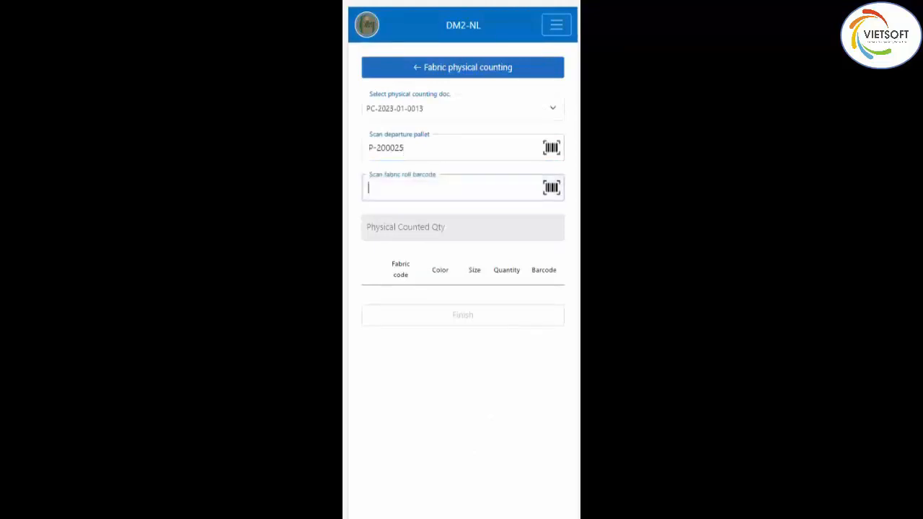
Step: Add fabric roll F-000000149 with a physical counted quantity of 1140 and finish the count
type("F-000000149")
key("Return")
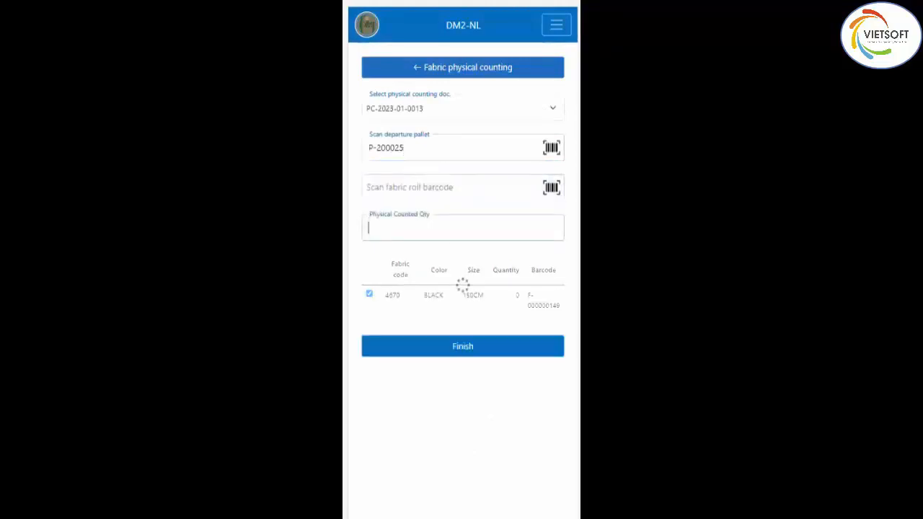
left_click(482, 224)
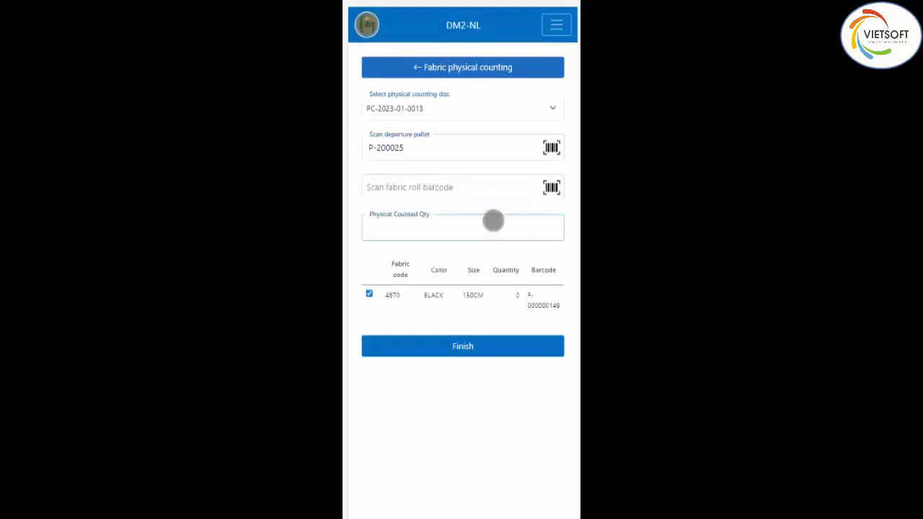
key("Tab")
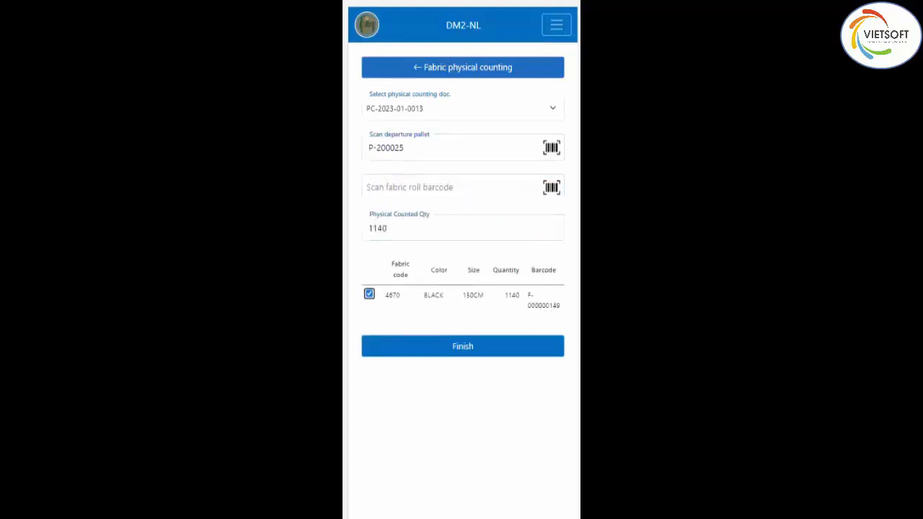
left_click(463, 346)
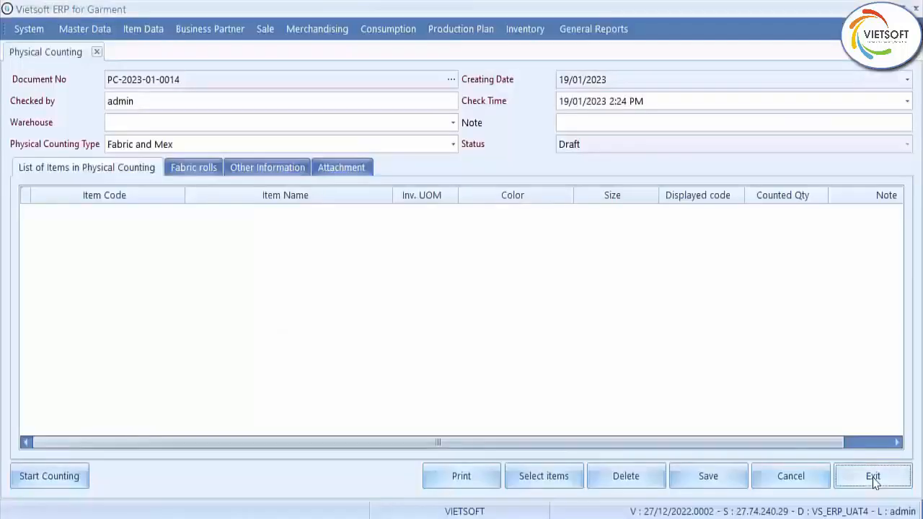
left_click(873, 476)
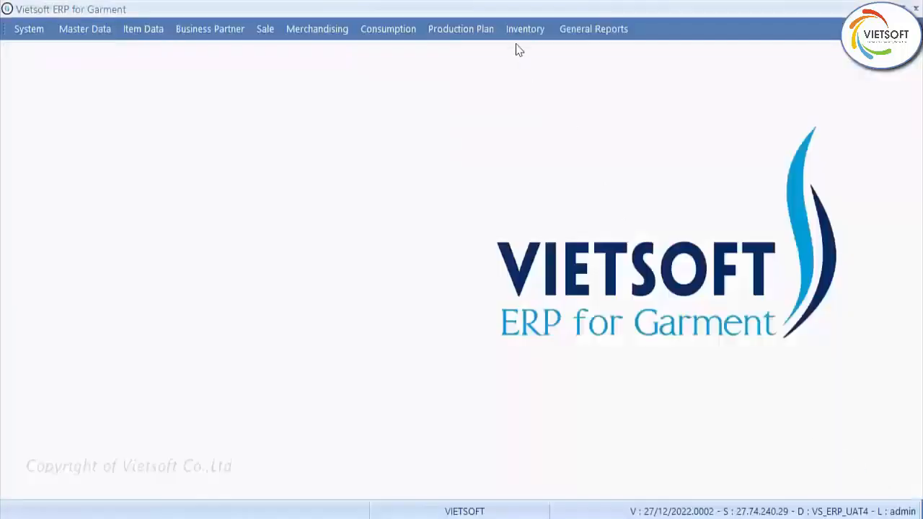
left_click(525, 28)
left_click(543, 112)
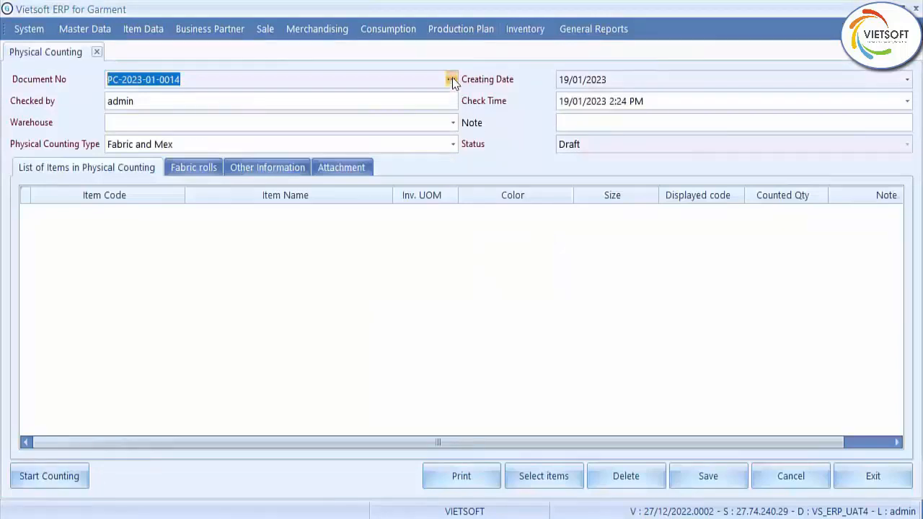
left_click(451, 79)
double_click(426, 101)
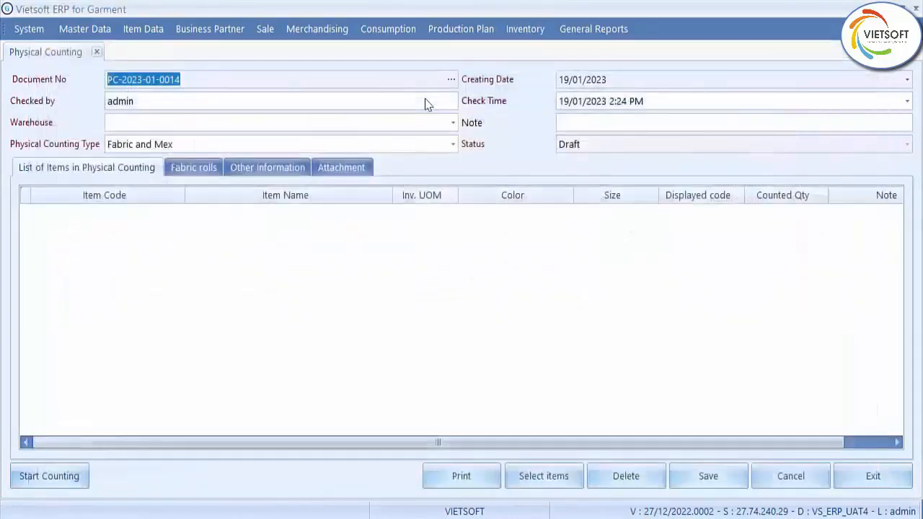
left_click(203, 169)
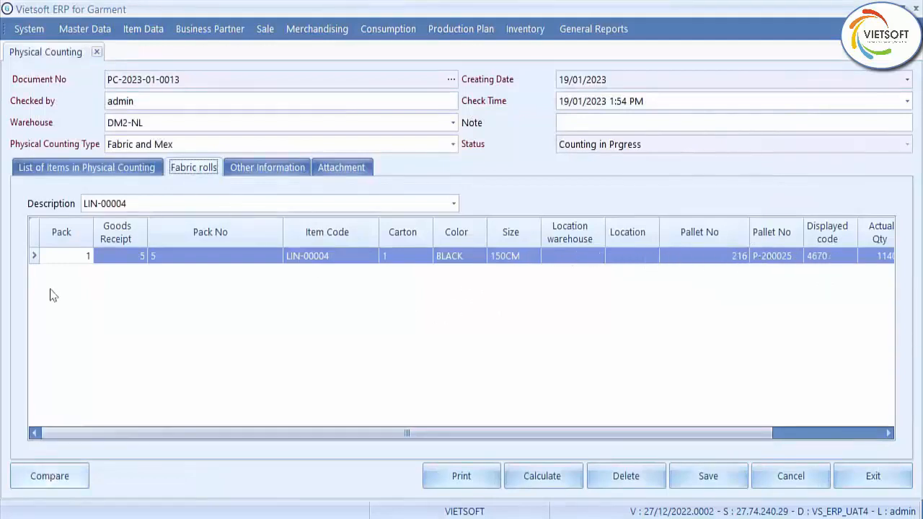
left_click(86, 169)
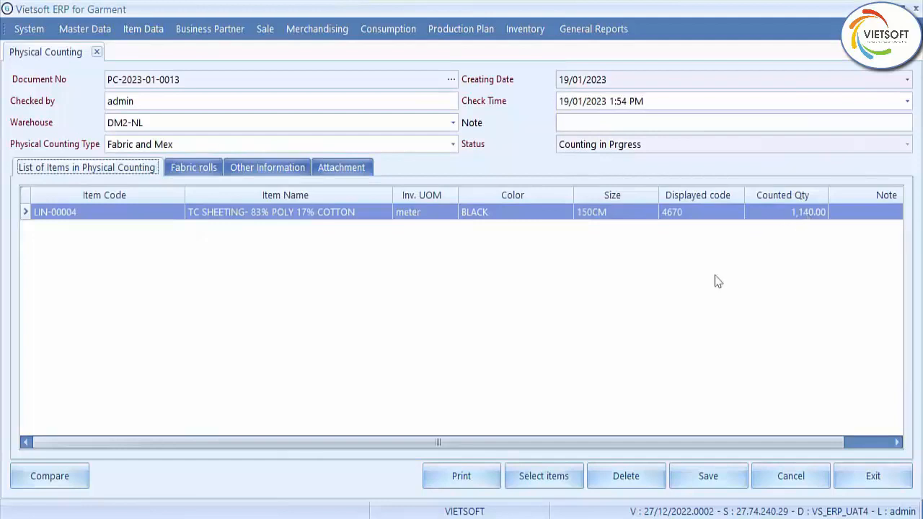
left_click(59, 477)
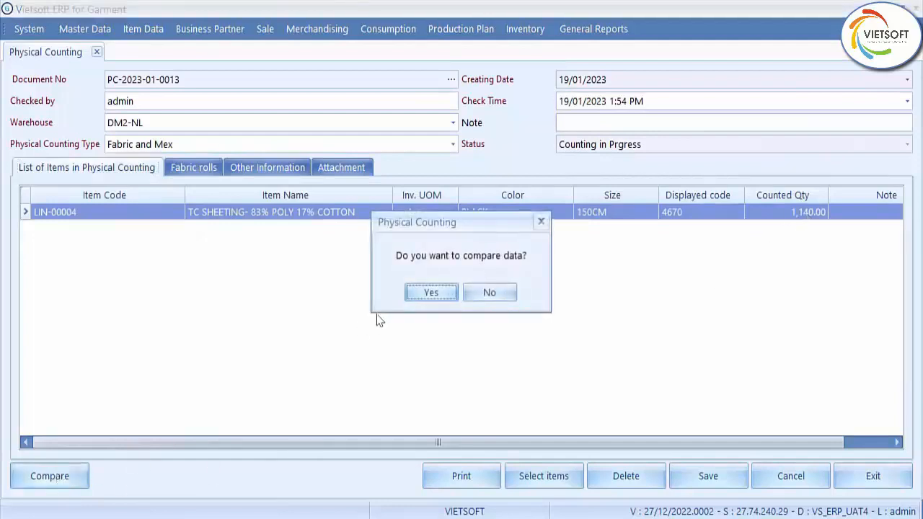
left_click(427, 292)
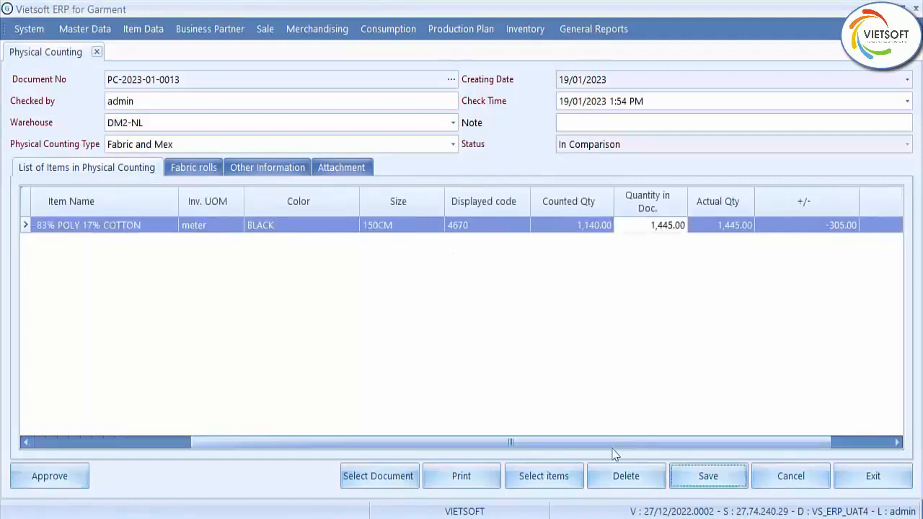
left_click_drag(715, 443, 731, 446)
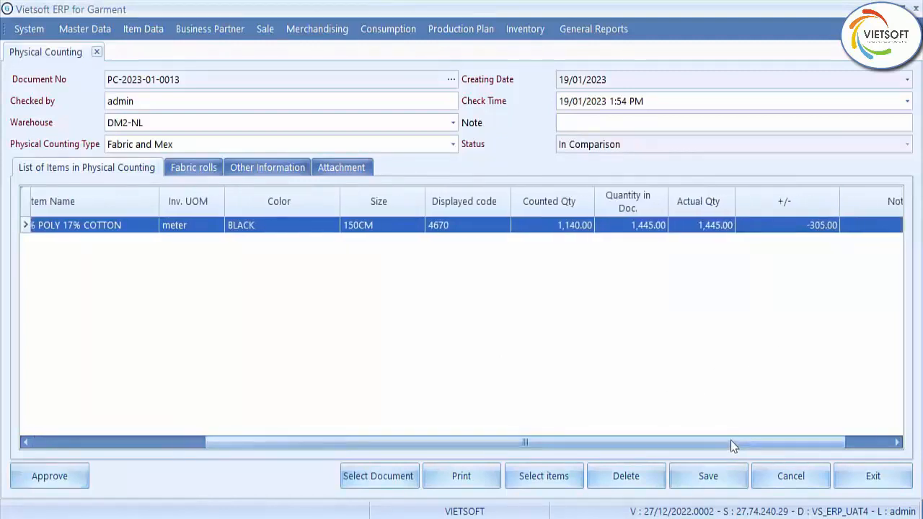
left_click(52, 473)
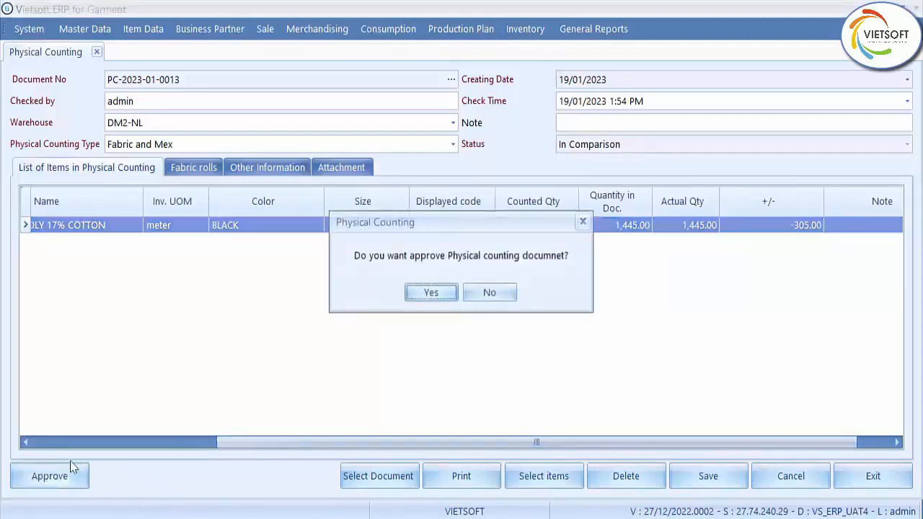
left_click(429, 292)
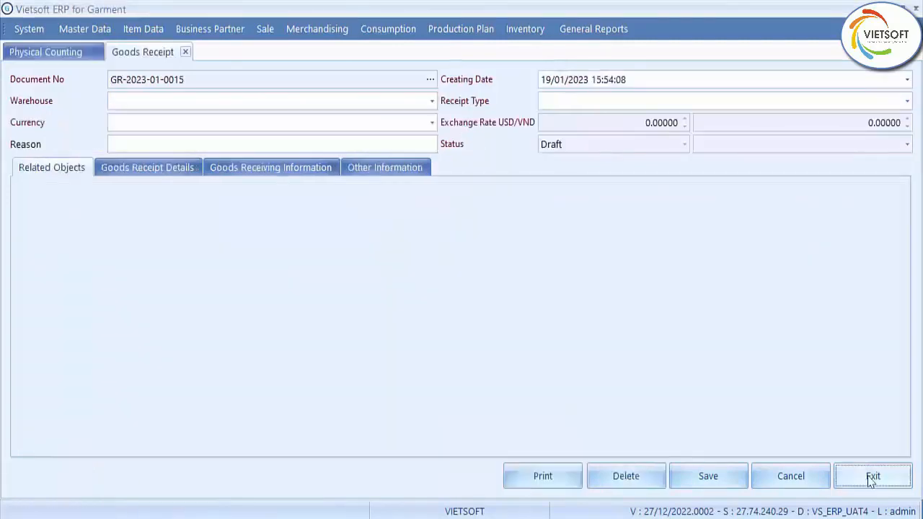
left_click(872, 474)
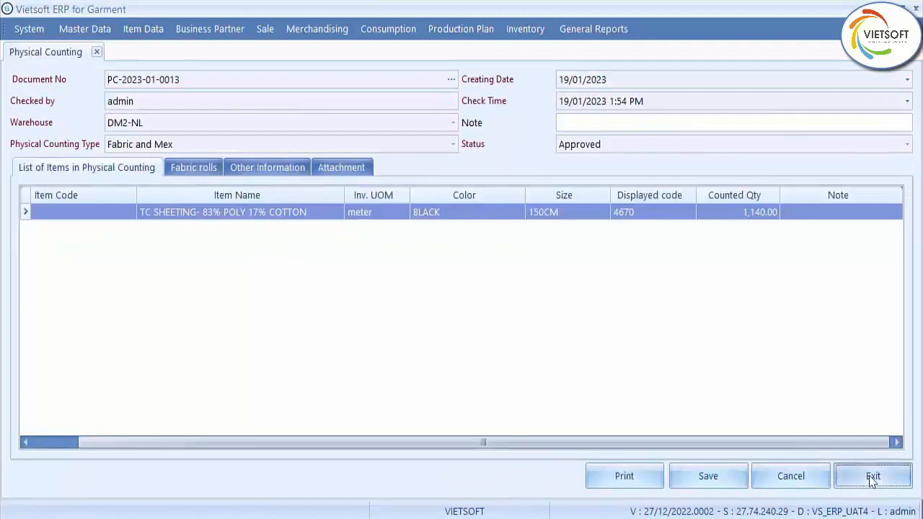
left_click(872, 474)
left_click(525, 29)
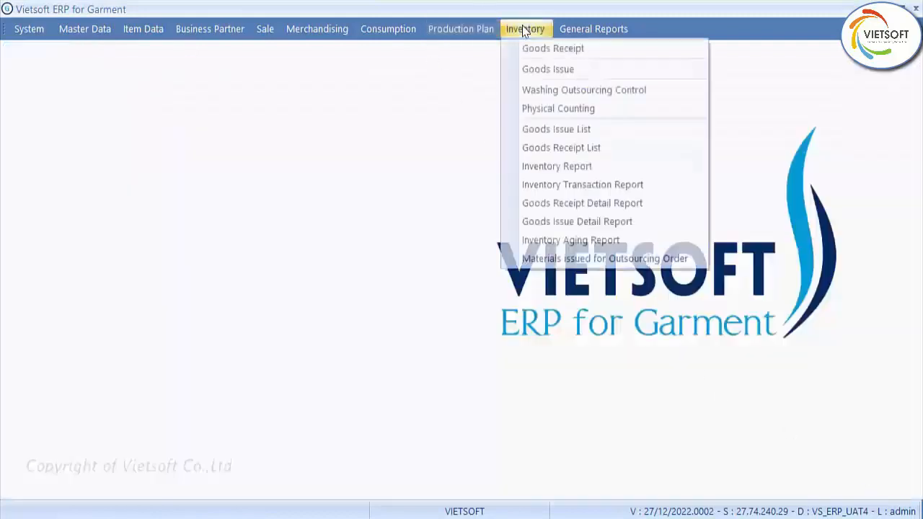
left_click(548, 70)
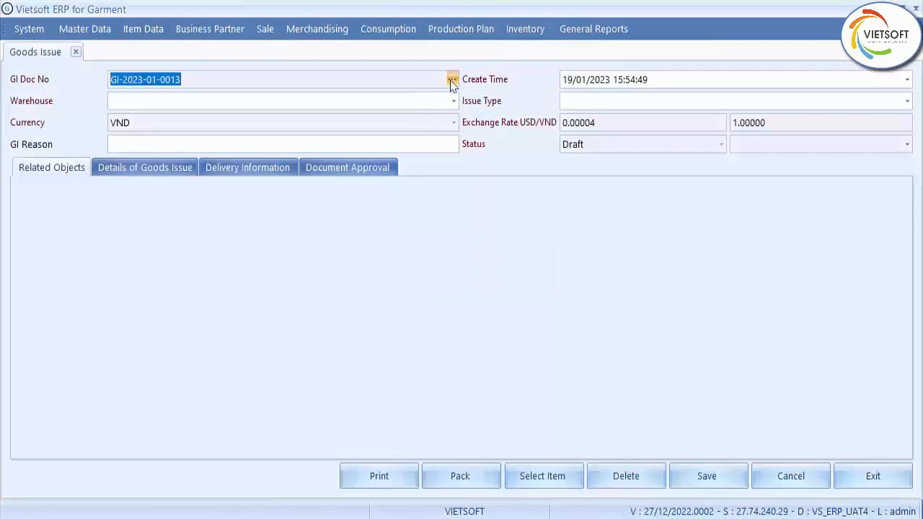
left_click(452, 85)
double_click(489, 147)
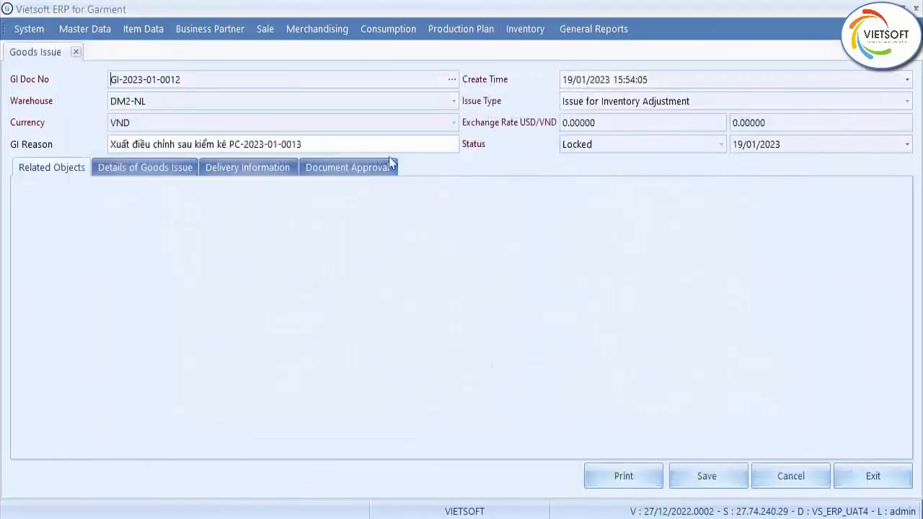
left_click(152, 170)
left_click_drag(459, 445, 690, 451)
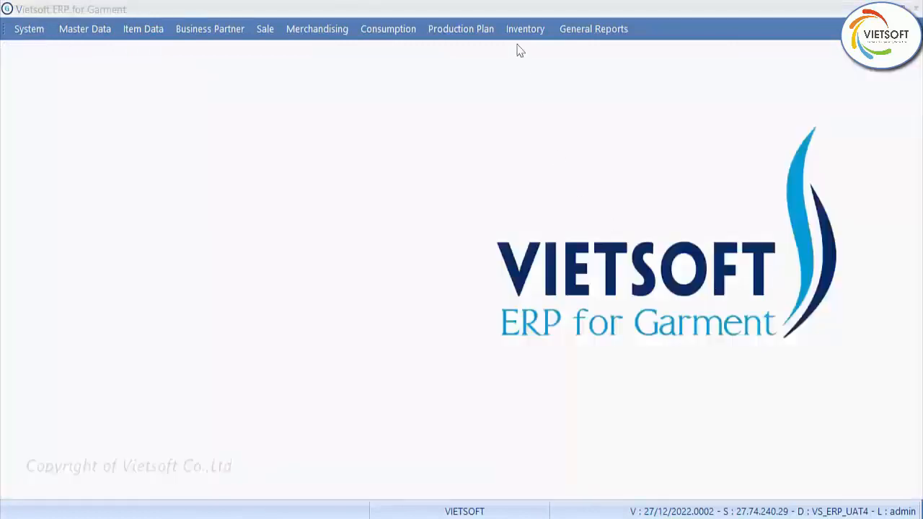
Step: Open the goods receipt list, restrict it to warehouse DM2-NL and check its start and end dates
left_click(515, 30)
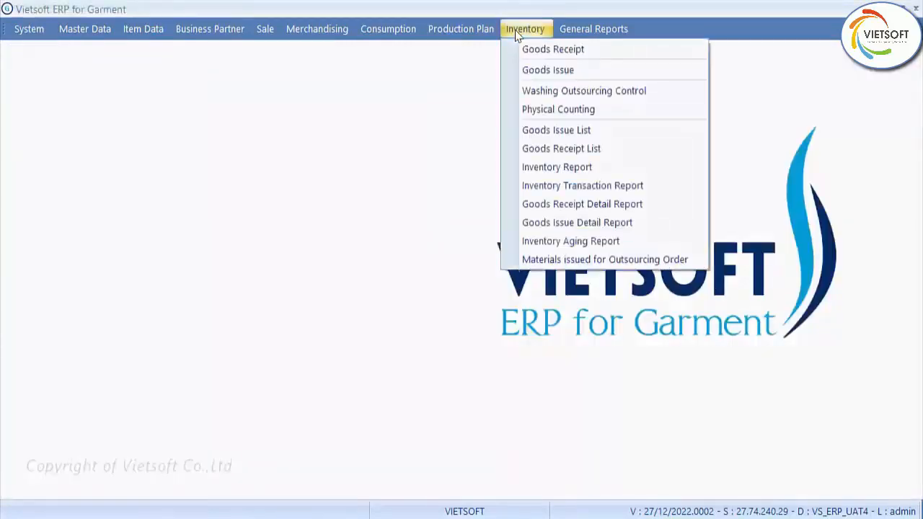
left_click(541, 133)
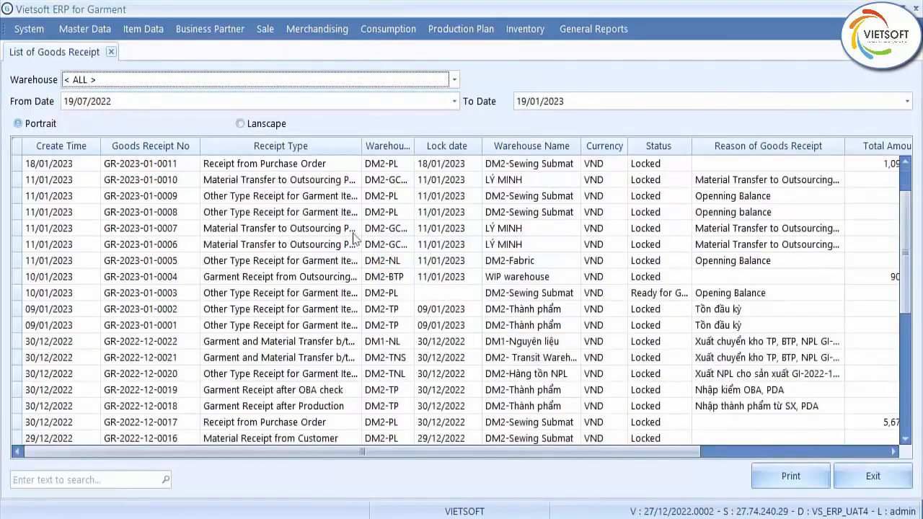
left_click(454, 79)
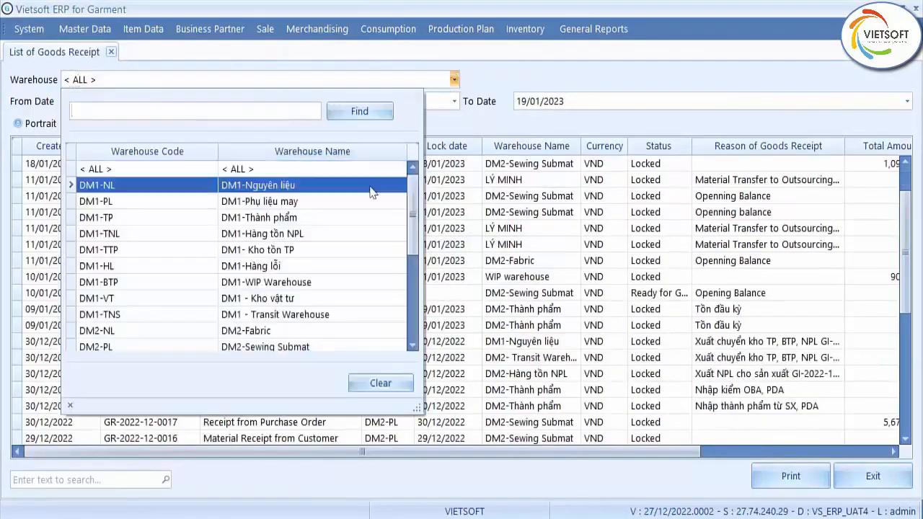
left_click(314, 331)
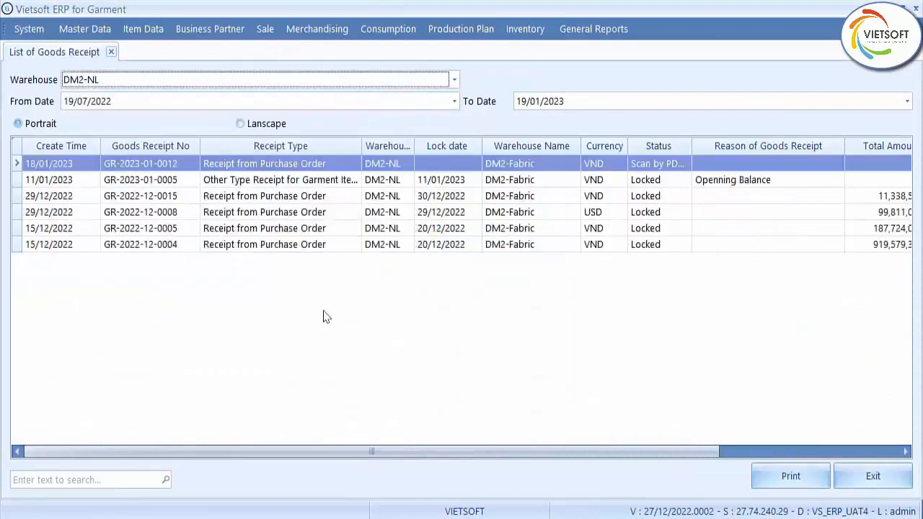
double_click(92, 101)
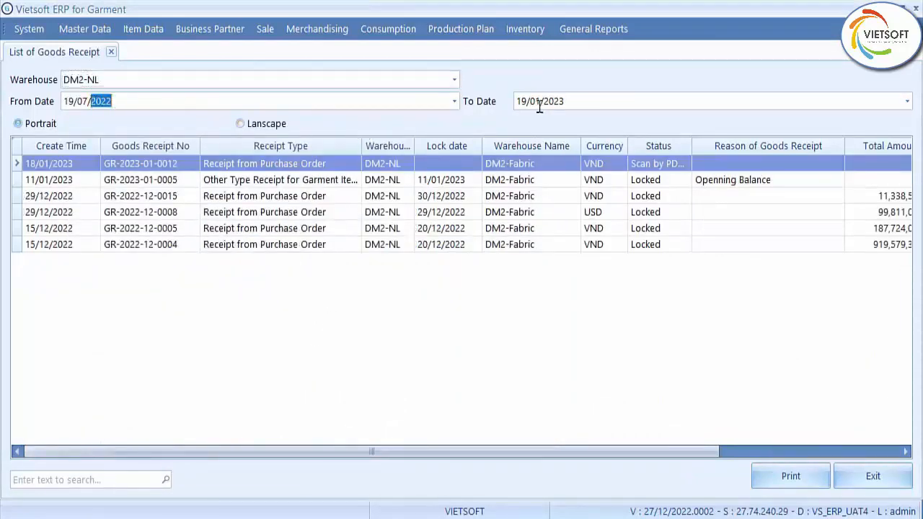
left_click(568, 101)
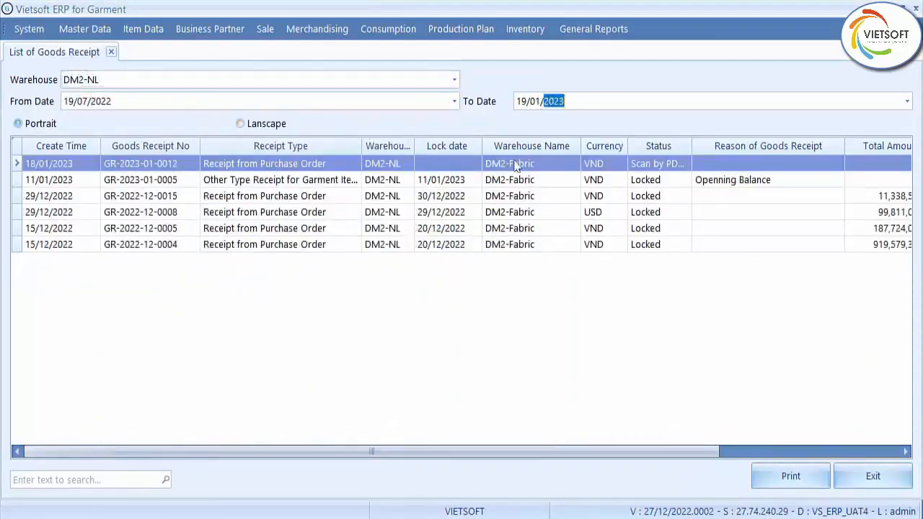
Step: Filter the listed goods receipts by receipt type Receipt from Purchase Order
left_click(357, 146)
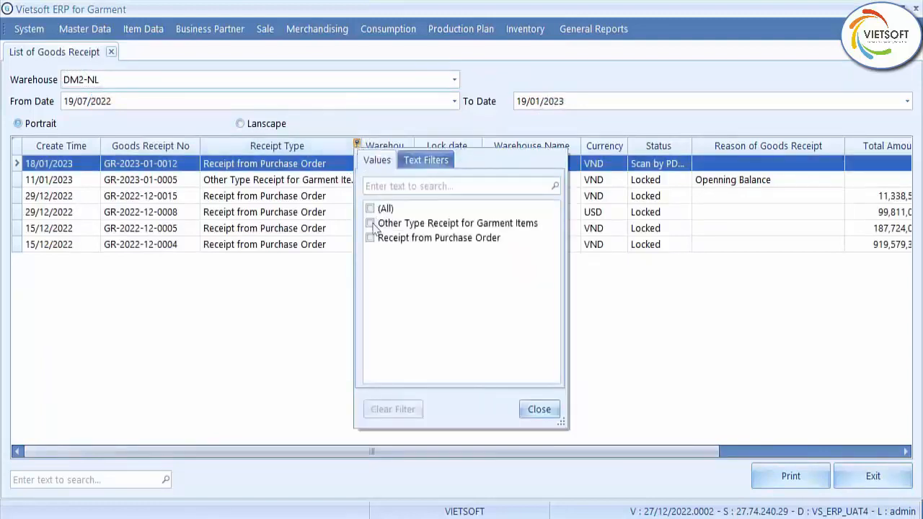
left_click(370, 237)
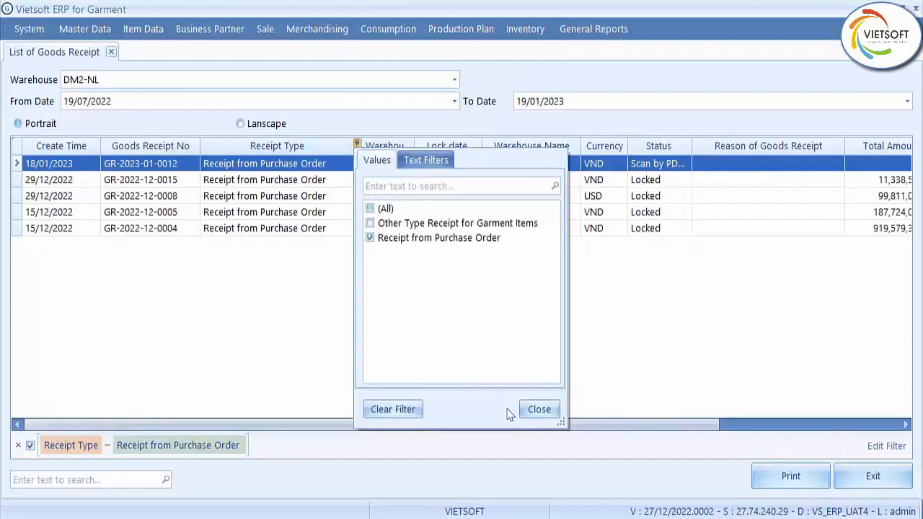
left_click(546, 410)
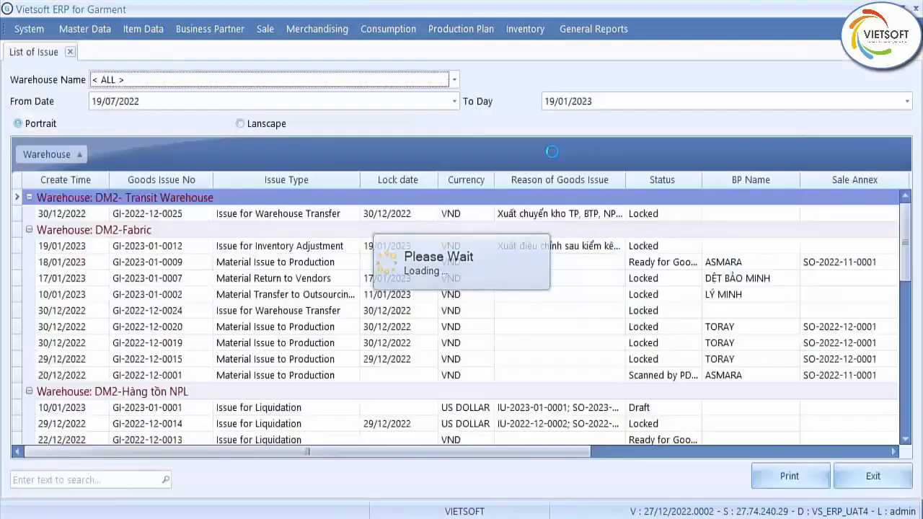
Step: Restrict the goods issue list to warehouse DM2-NL and expand the DM2-Fabric group
left_click(453, 80)
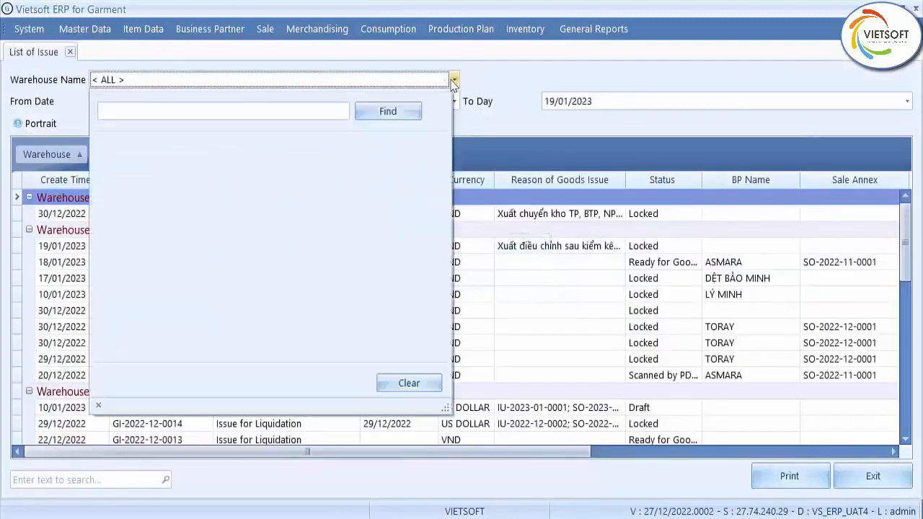
left_click(287, 333)
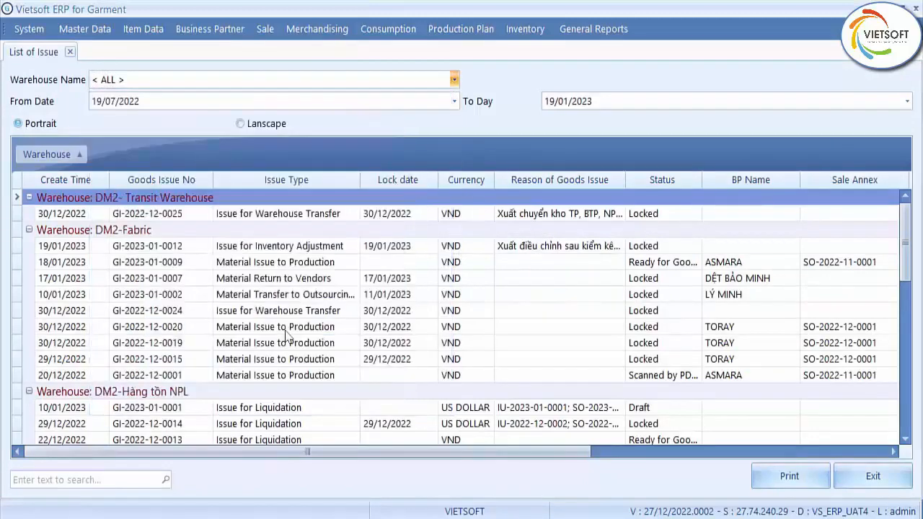
left_click(28, 199)
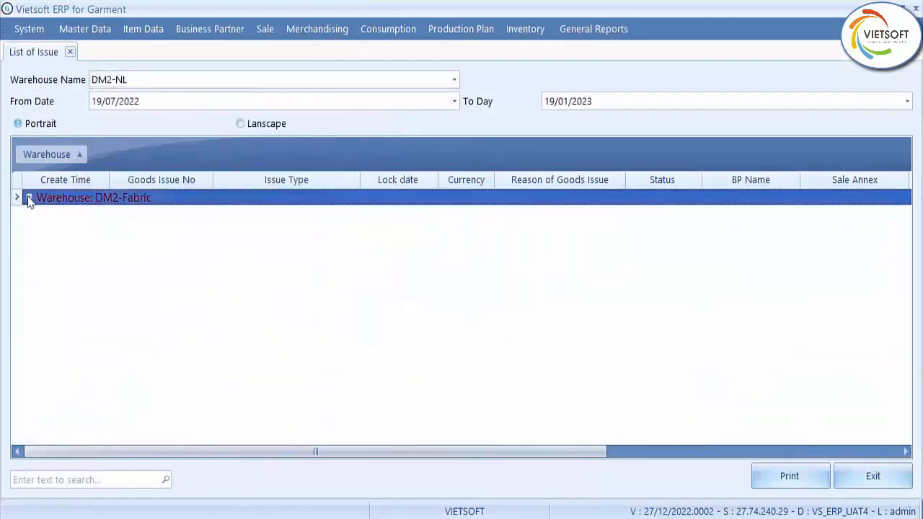
Step: Review the goods issues grouped under warehouse DM2-Fabric and close the issue list
left_click(29, 198)
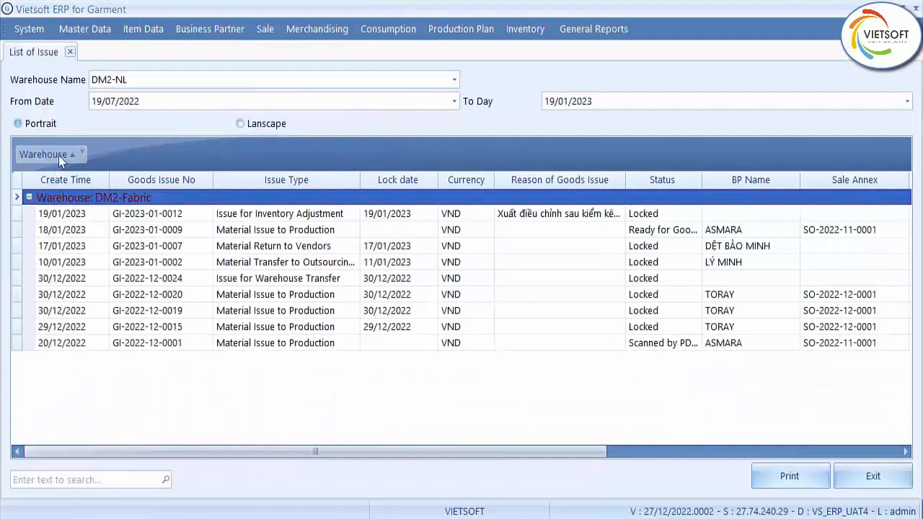
left_click(29, 198)
left_click(29, 199)
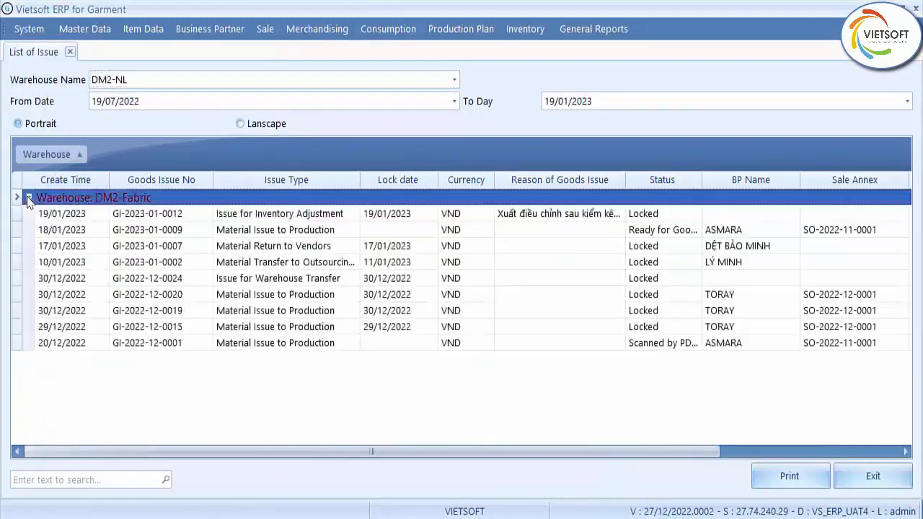
left_click(893, 479)
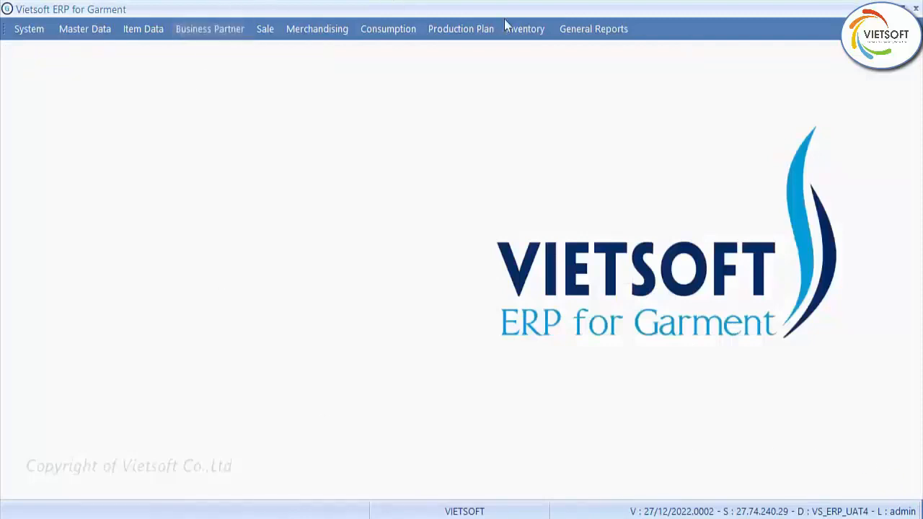
Step: Open the inventory report for factory Vietsoft 2, warehouse DM2-PL and item type Sewing Thread
left_click(526, 29)
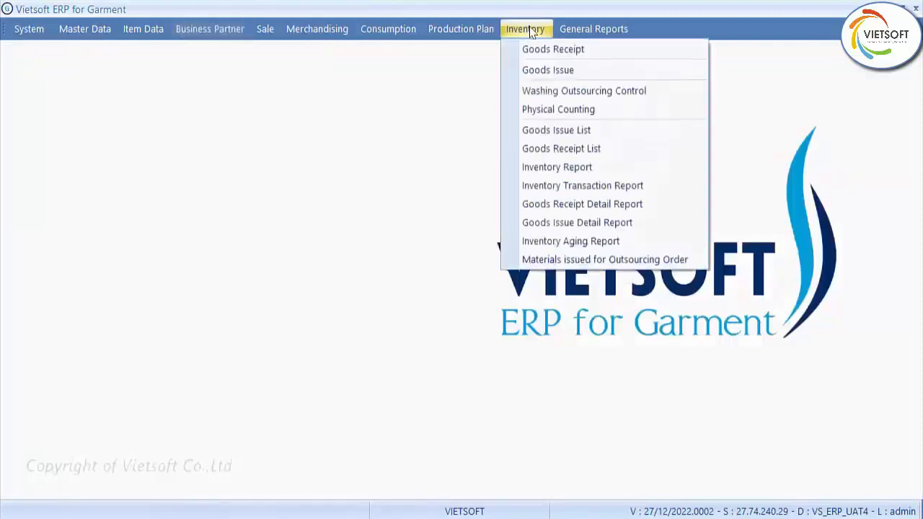
left_click(563, 166)
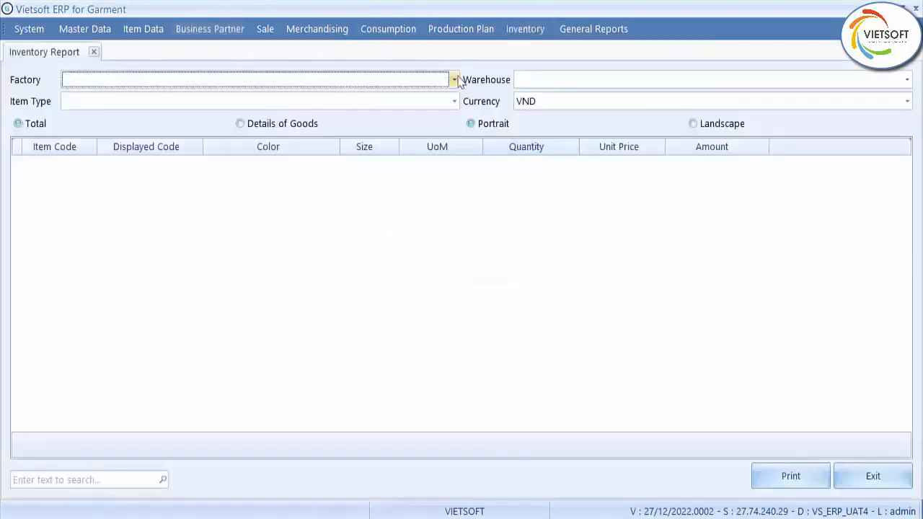
left_click(454, 79)
left_click(323, 185)
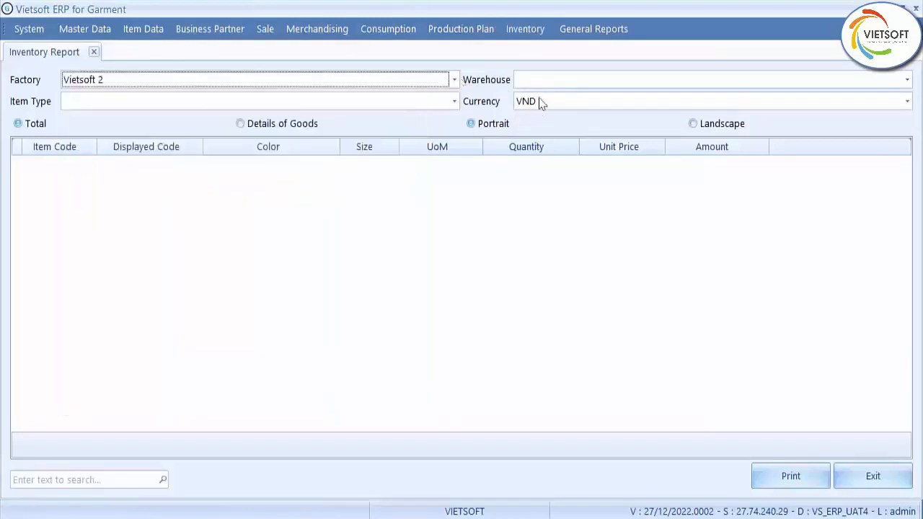
left_click(555, 79)
left_click(531, 128)
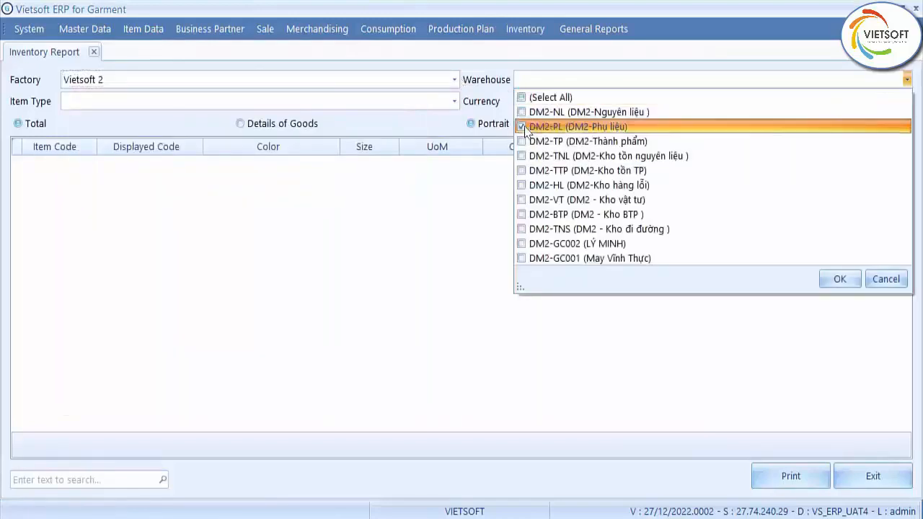
left_click(840, 279)
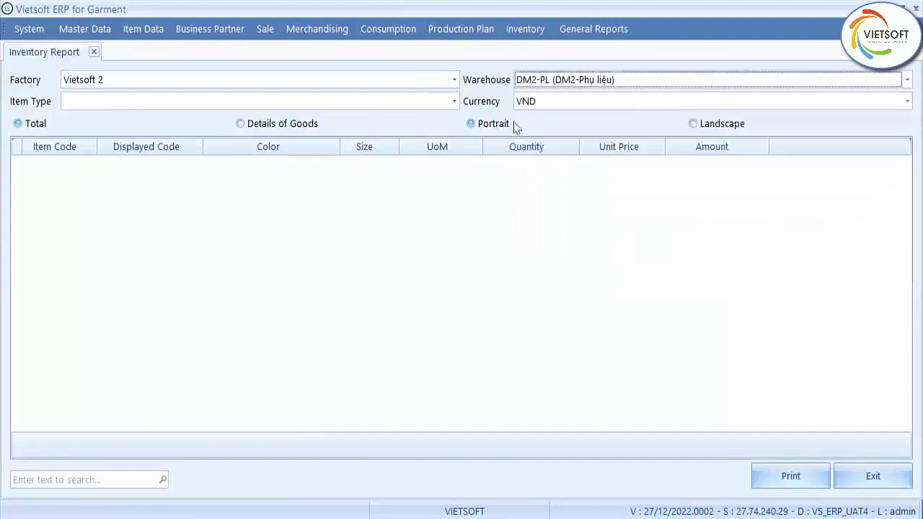
left_click(454, 101)
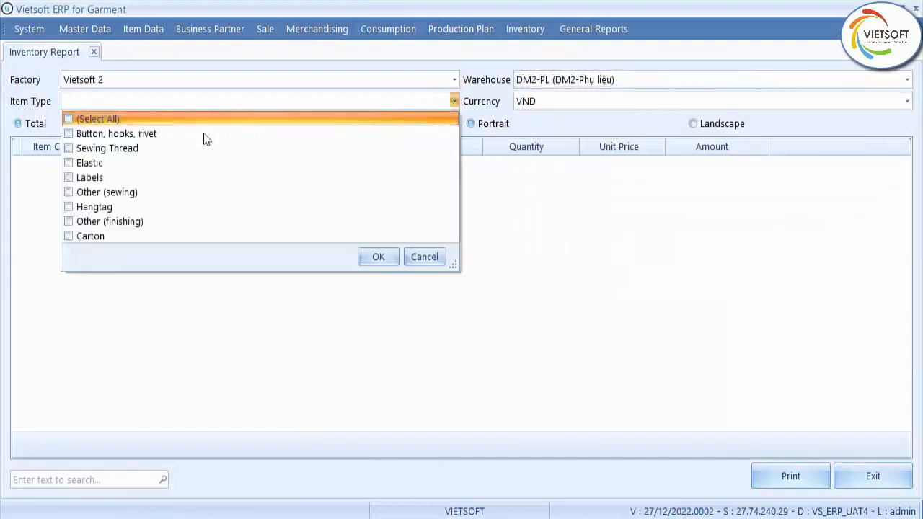
left_click(68, 148)
left_click(377, 258)
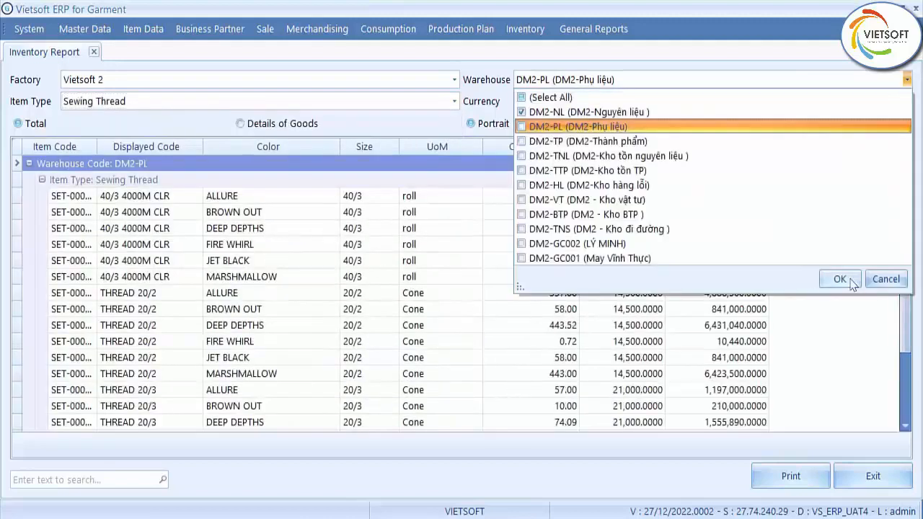
Step: Switch the inventory report to warehouse DM2-NL and item type Fabric
left_click(850, 279)
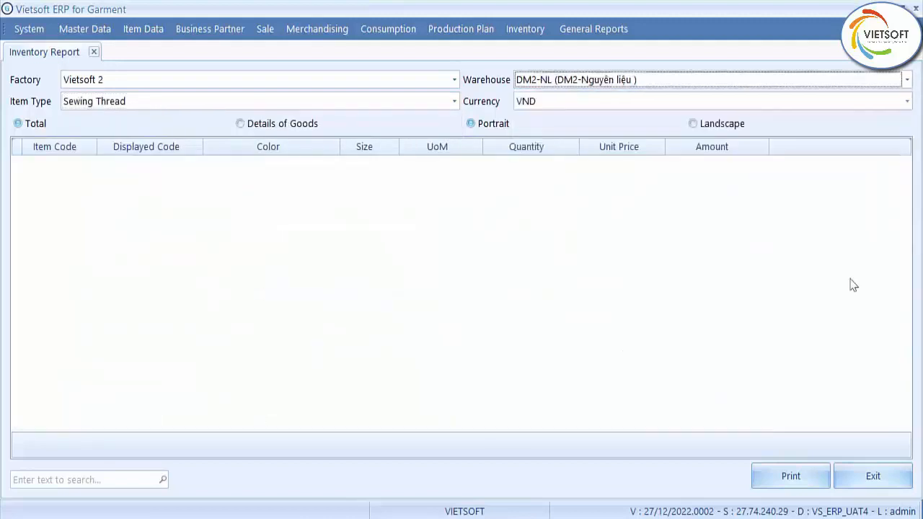
left_click(454, 101)
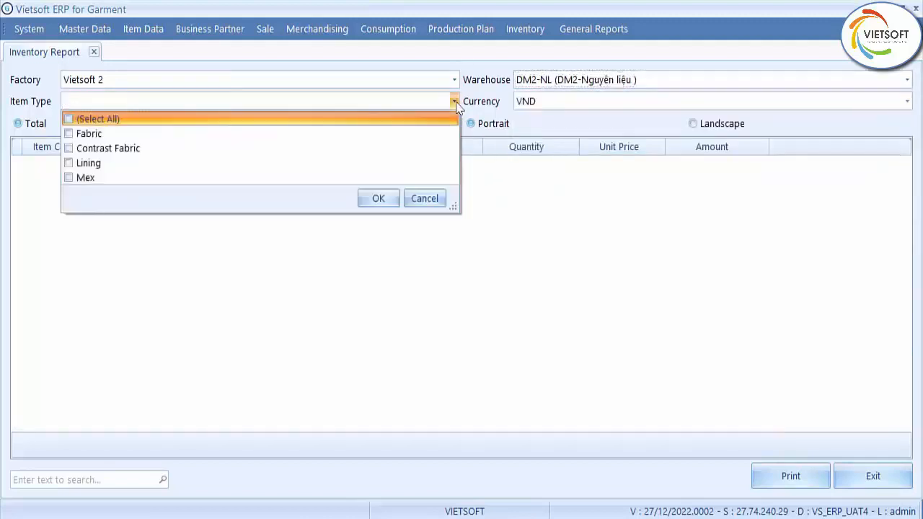
left_click(69, 134)
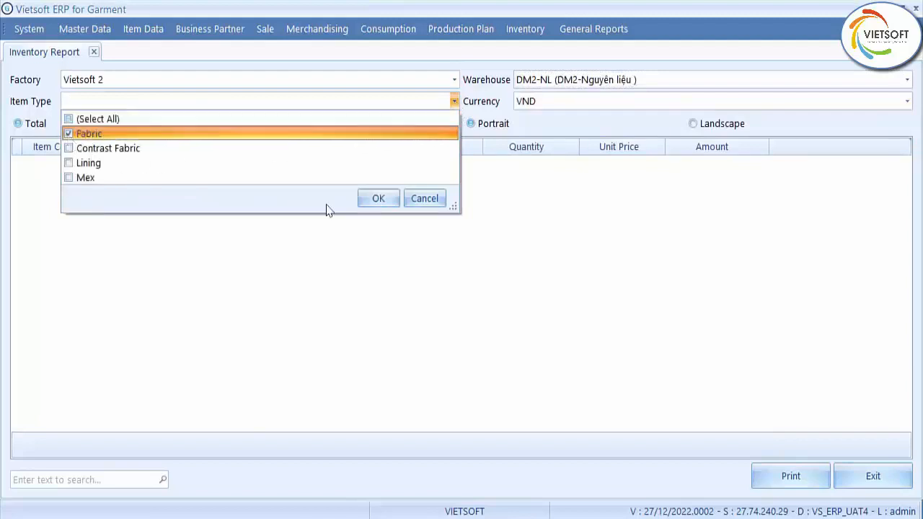
left_click(378, 199)
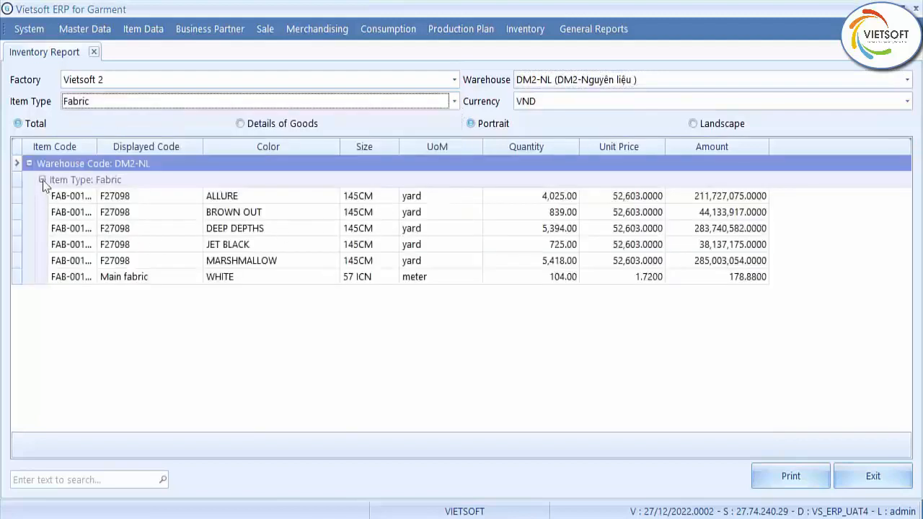
Step: Examine the fabric stock by details of goods across all columns, return to the total view and close the report
left_click(241, 124)
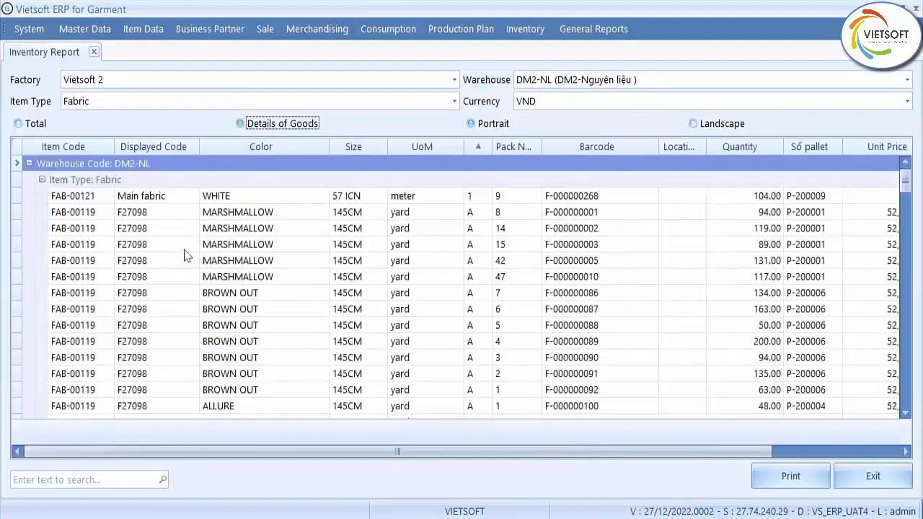
scroll(491, 287, "down", 2)
scroll(505, 285, "up", 2)
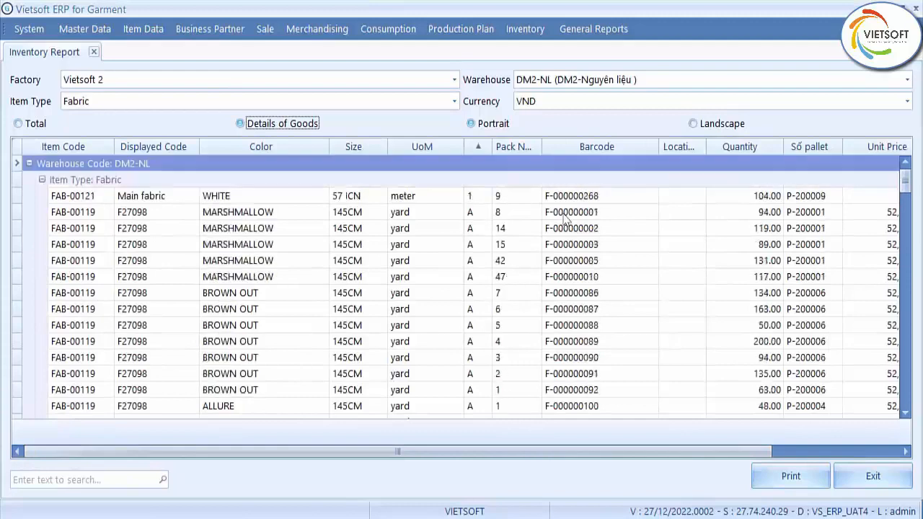
left_click(381, 202)
left_click_drag(535, 451, 643, 451)
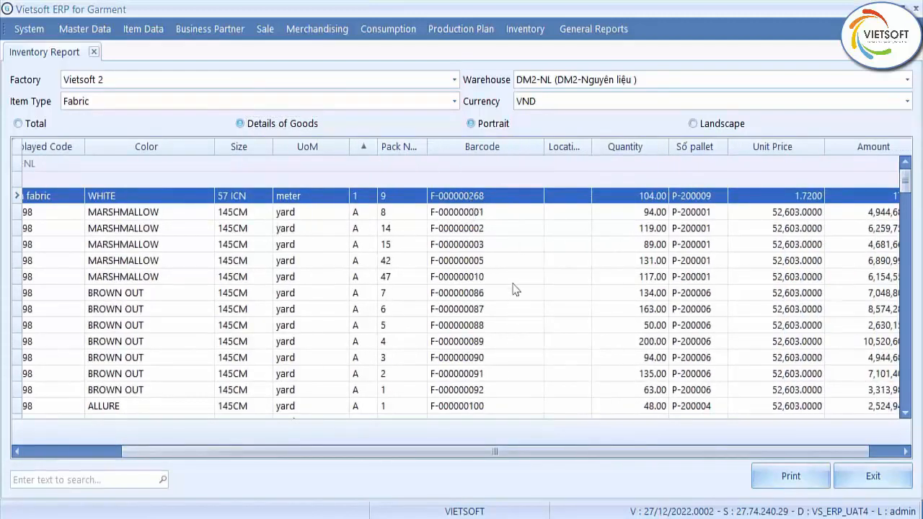
left_click_drag(591, 450, 481, 450)
left_click(17, 124)
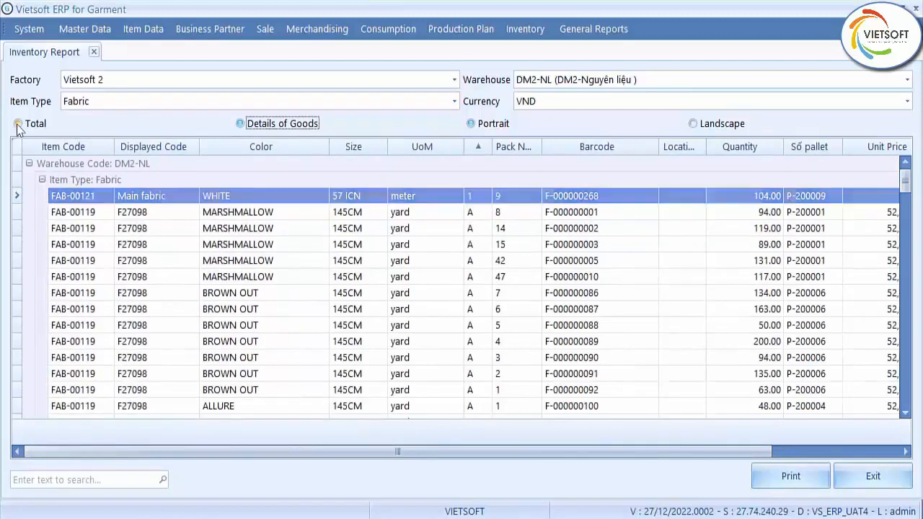
left_click(872, 477)
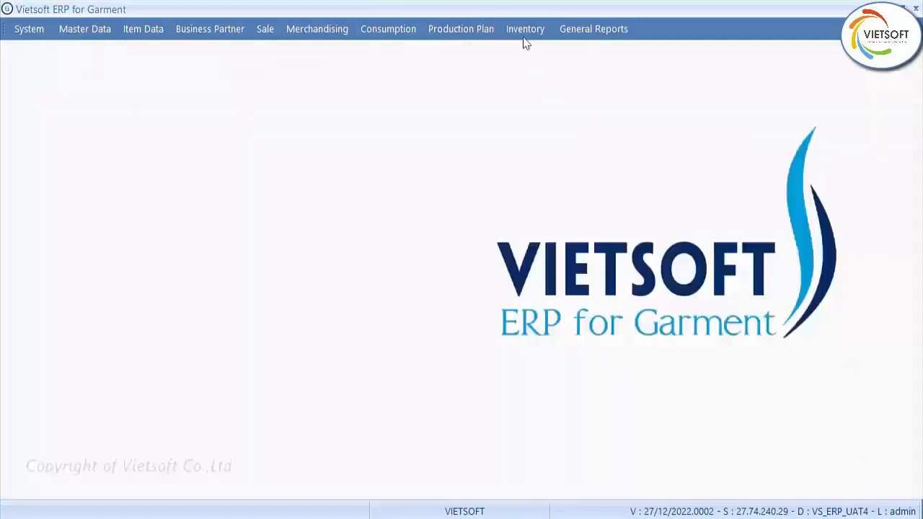
Step: Open the inventory transaction report and restrict it to warehouse DM2-NL and item group Vải chính
left_click(525, 30)
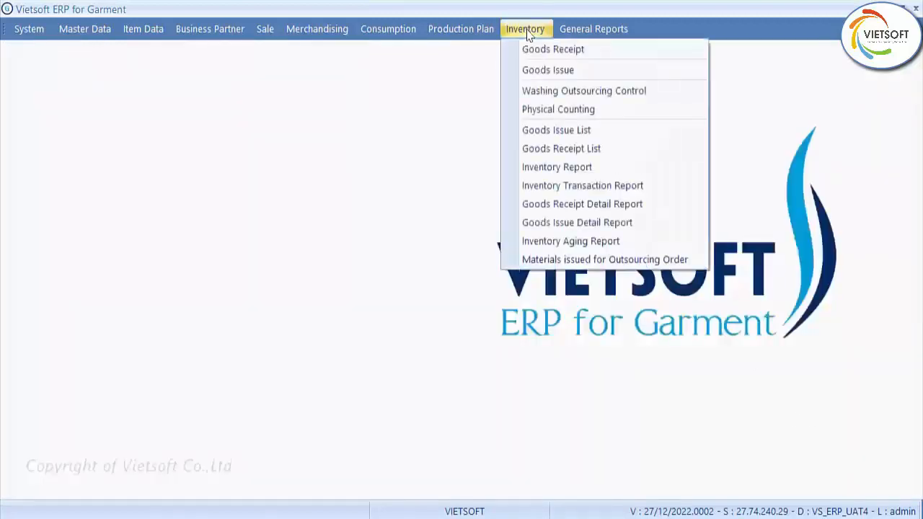
left_click(581, 186)
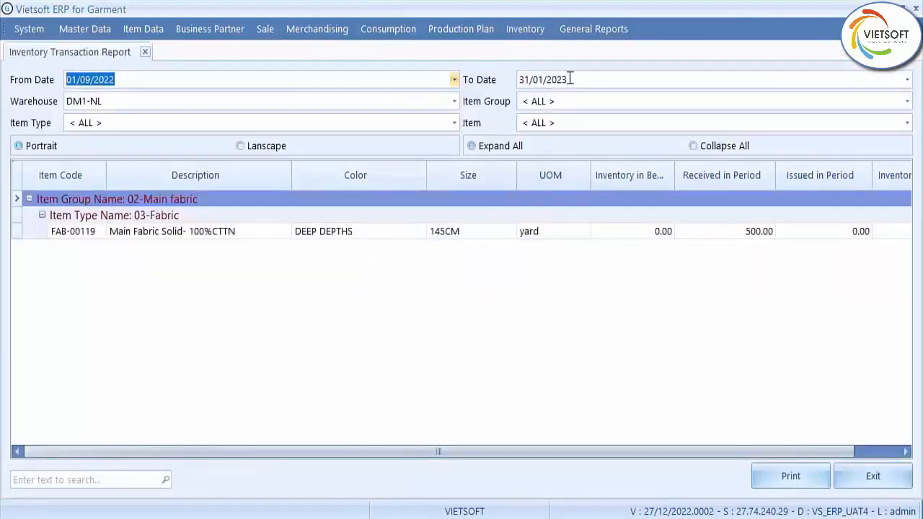
left_click(454, 101)
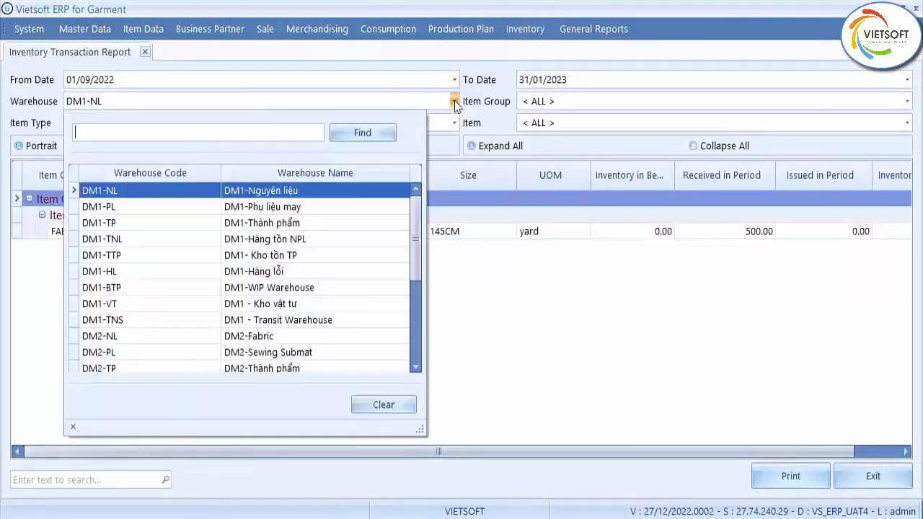
left_click(284, 336)
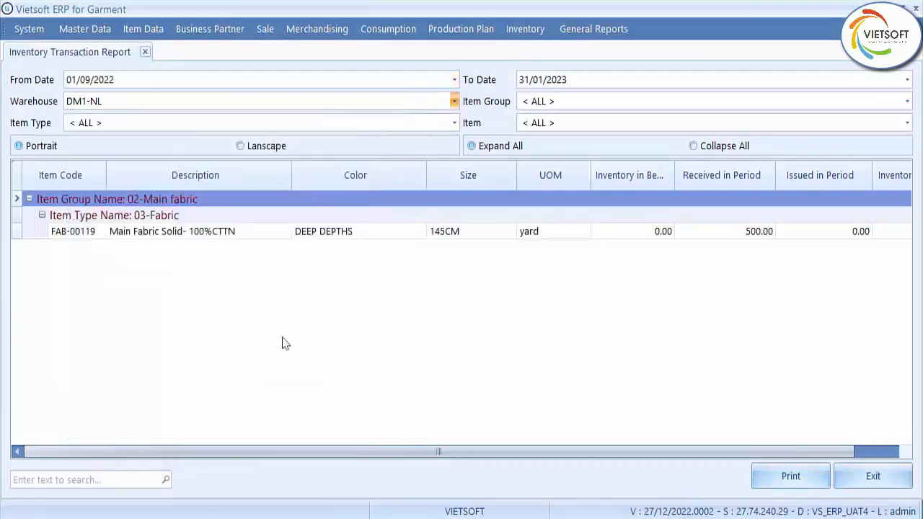
left_click(659, 105)
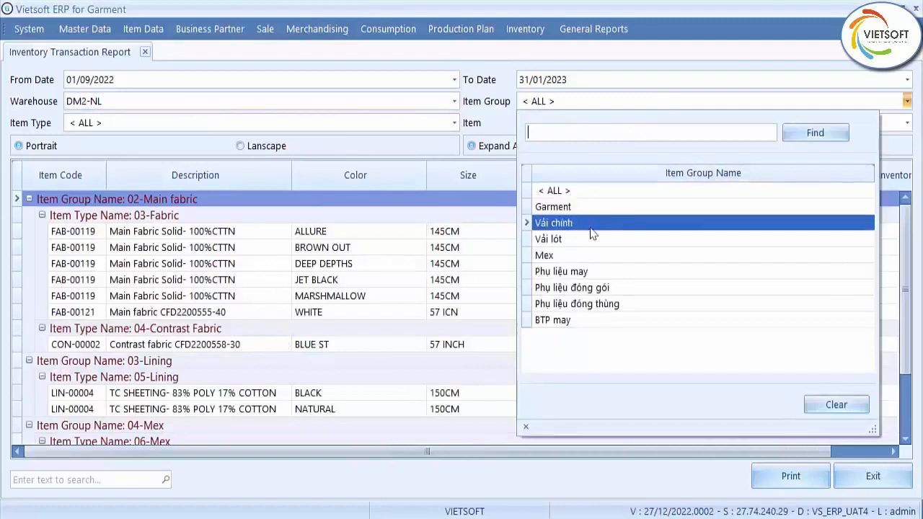
left_click(590, 227)
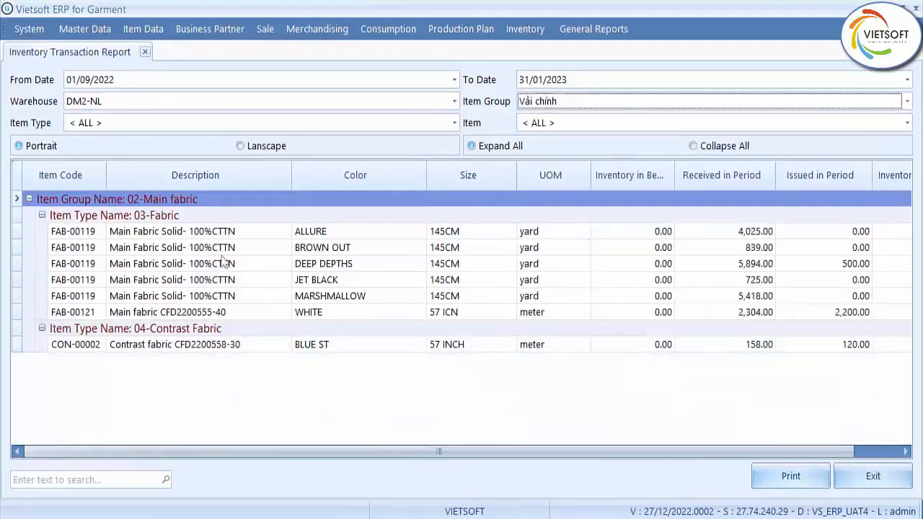
Step: Examine the main fabric's received, issued and ending inventory quantities and close the transaction report
left_click(150, 237)
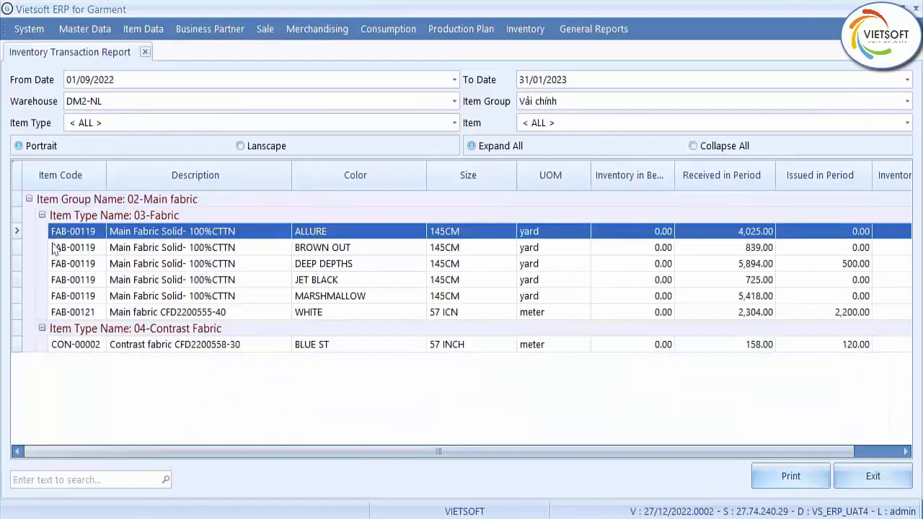
left_click_drag(432, 445, 477, 447)
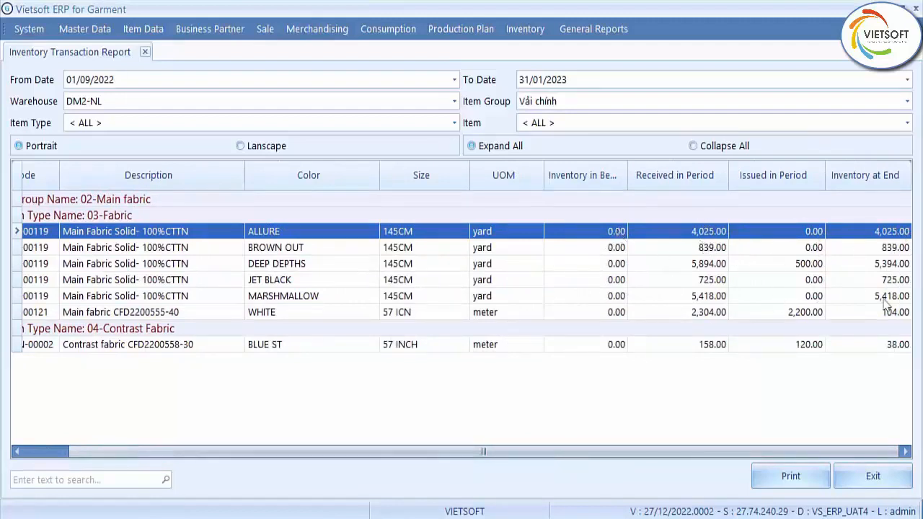
left_click(871, 477)
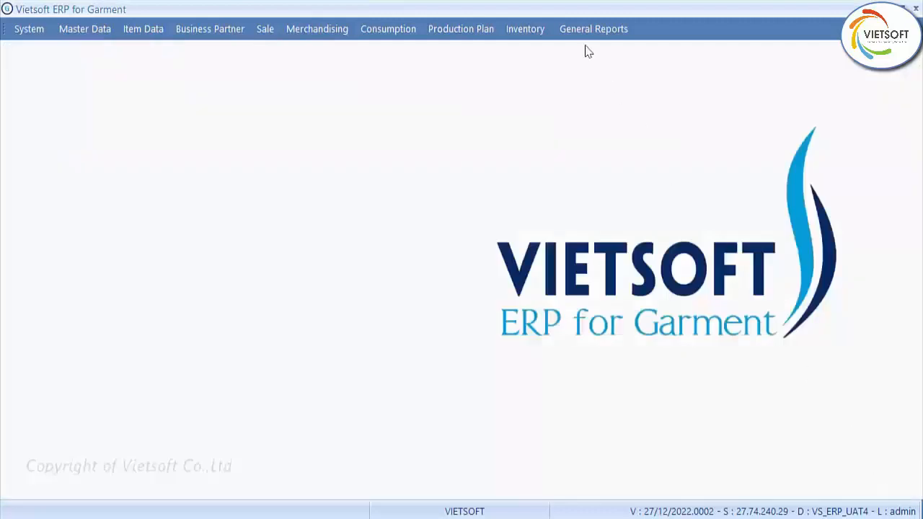
Step: Open the goods receipt detail report for warehouse DM2-NL, all receipt types and item group Main fabric
left_click(524, 29)
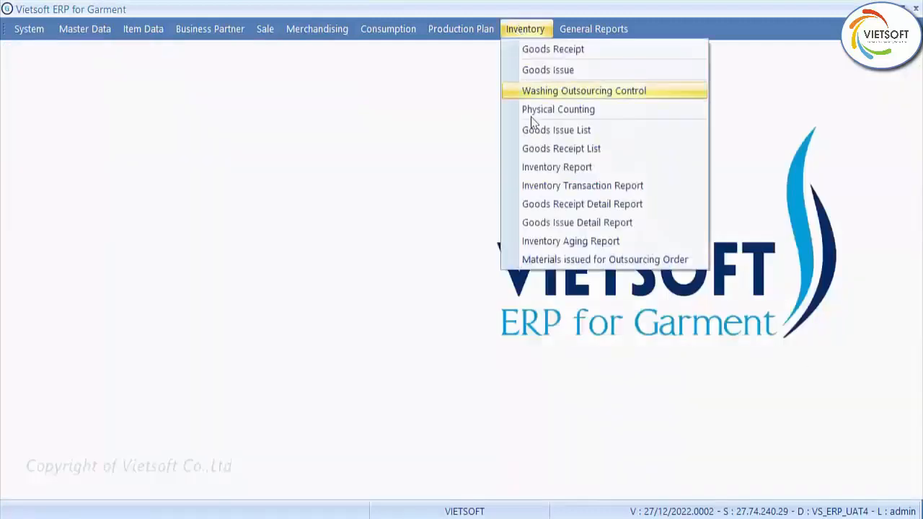
left_click(557, 205)
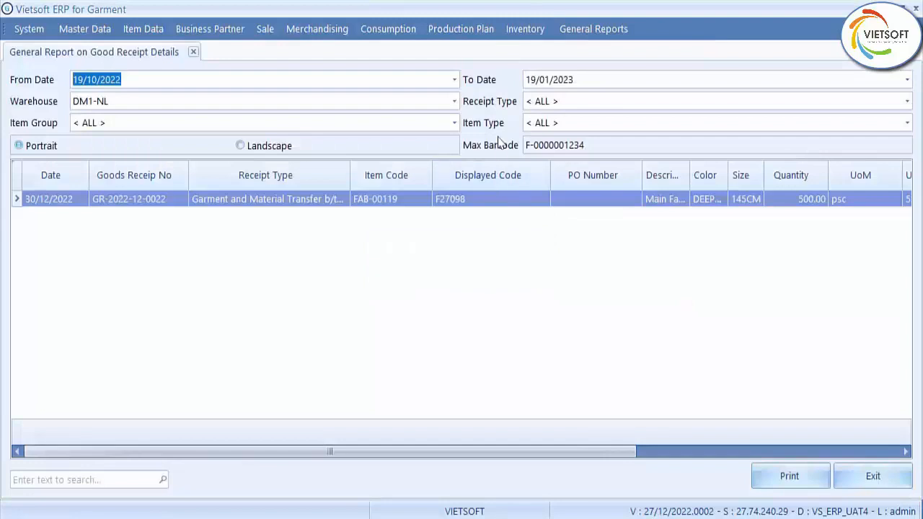
left_click(453, 101)
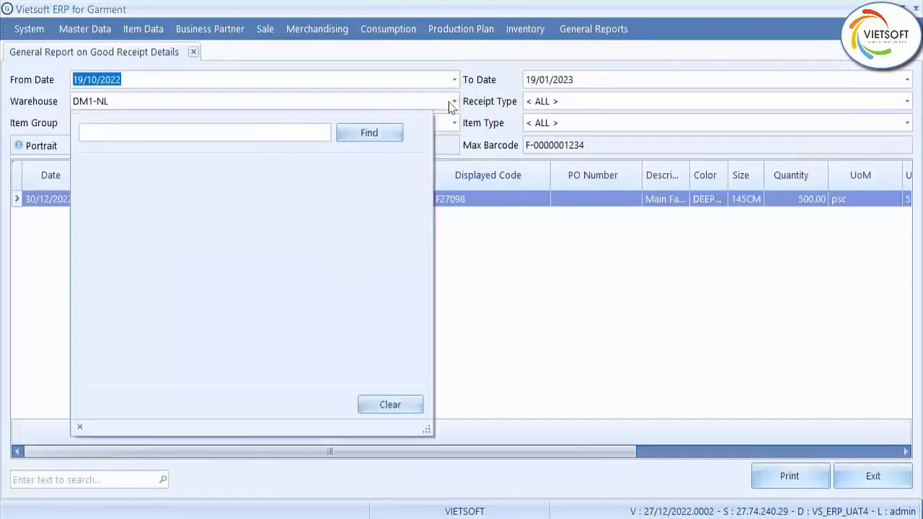
left_click(295, 336)
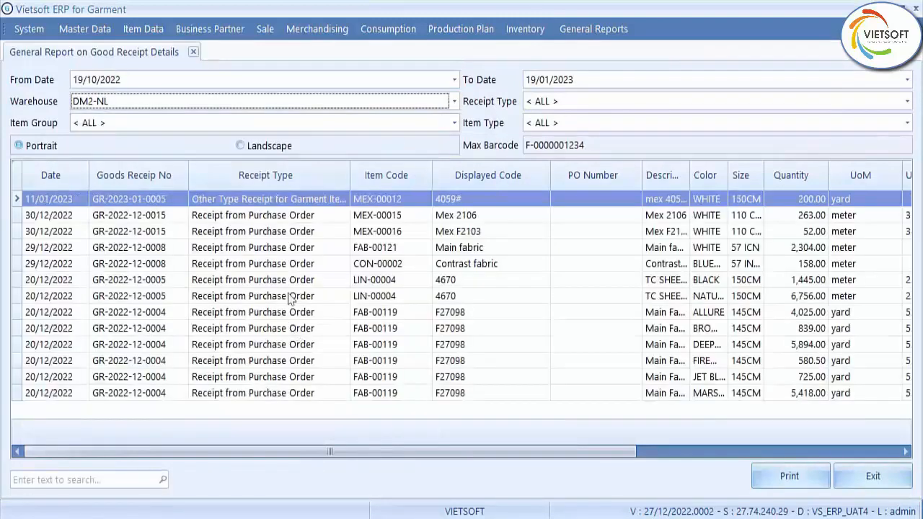
left_click(582, 105)
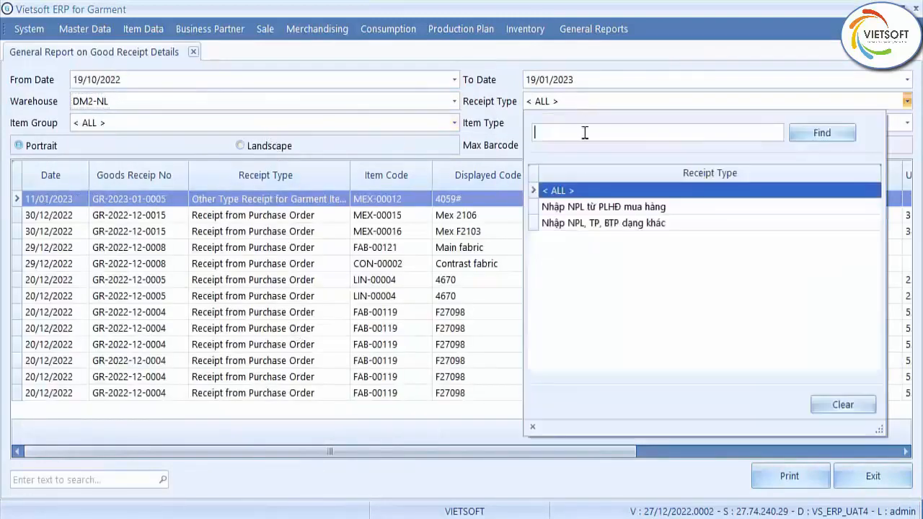
left_click(583, 190)
left_click(444, 121)
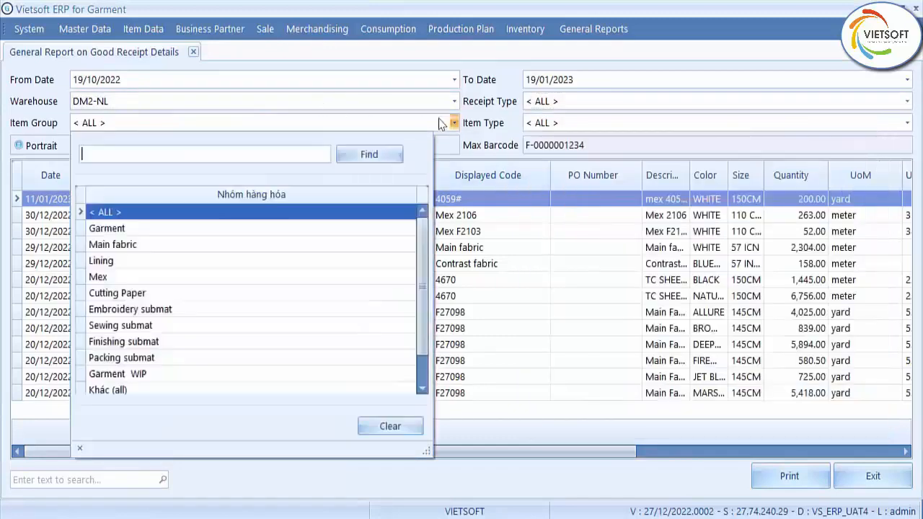
left_click(305, 250)
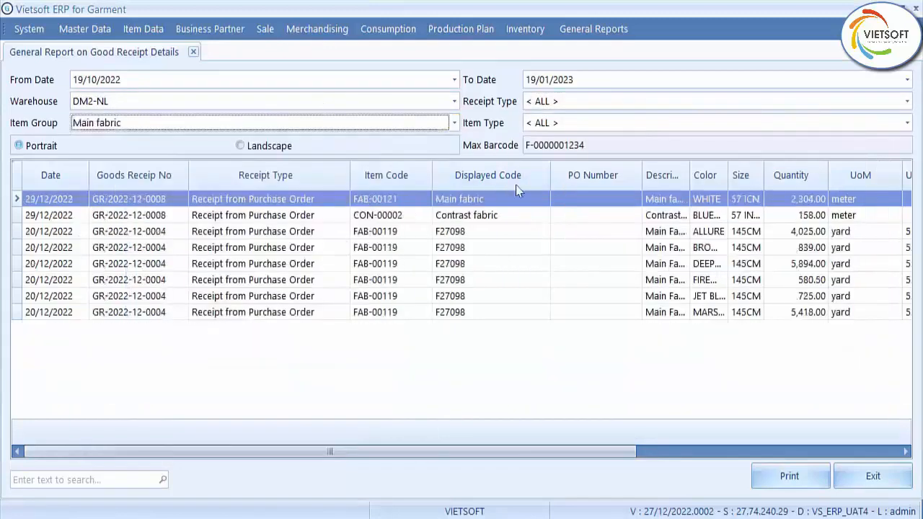
Step: Restrict the goods receipt detail report to item type Fabric and filter its rows to item code FAB-00119
left_click(577, 124)
left_click(577, 229)
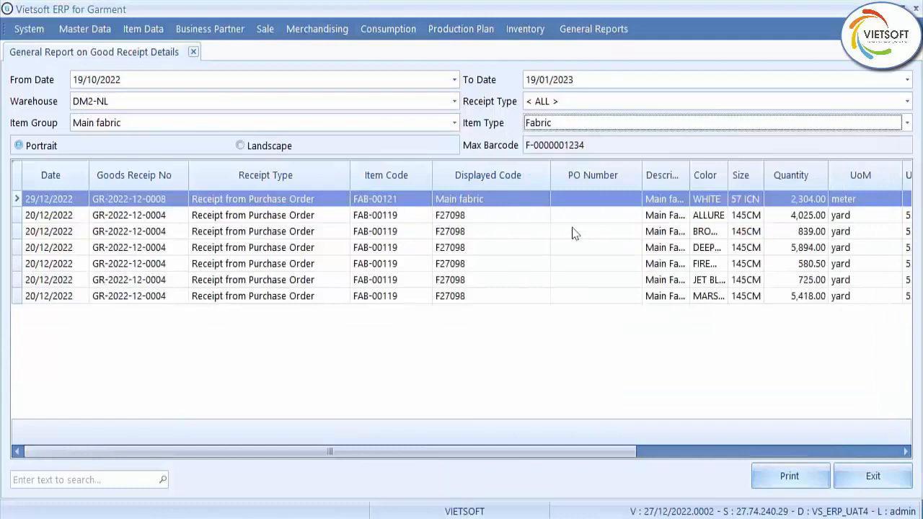
left_click(428, 167)
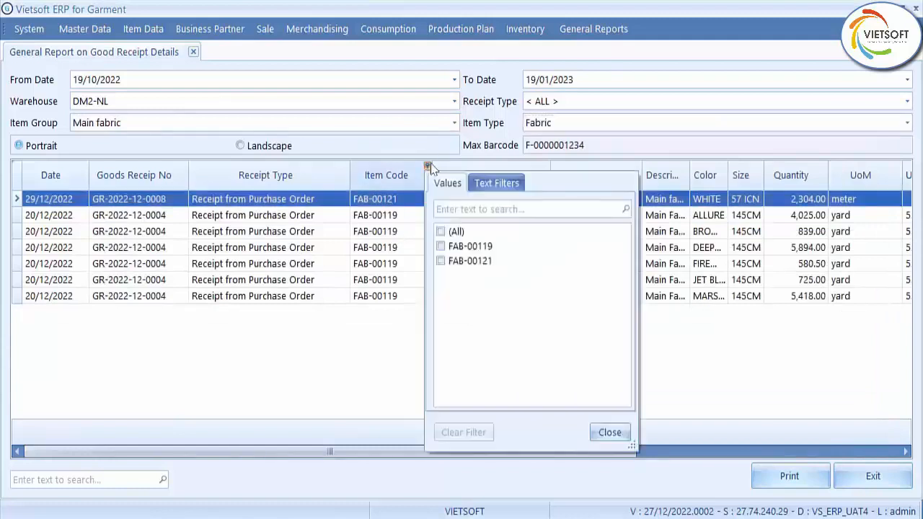
left_click(440, 246)
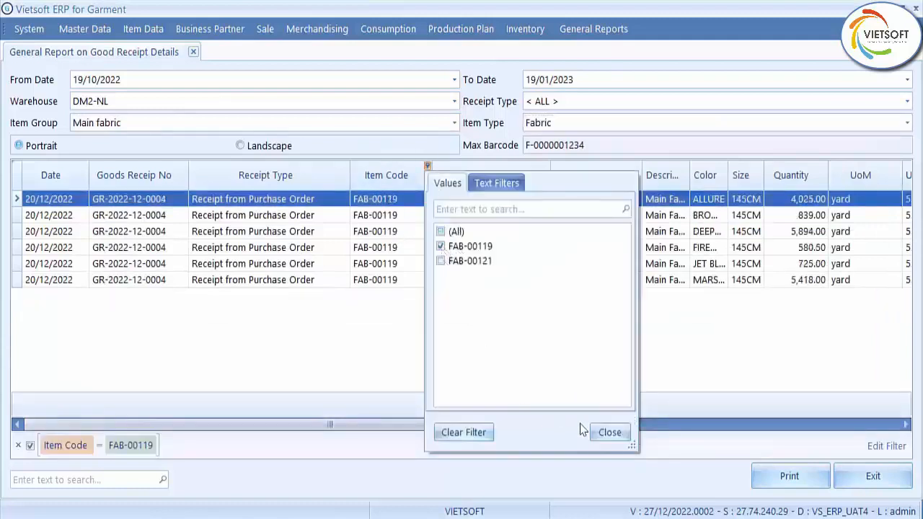
left_click(610, 432)
left_click_drag(584, 428, 742, 437)
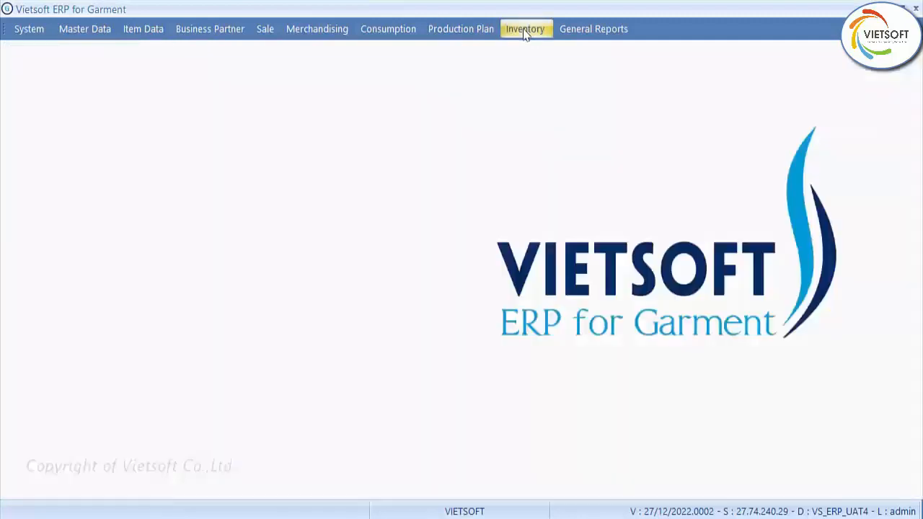
Step: Open the goods issue detail report for warehouse DM2-NL, item group Main fabric and item type Fabric
left_click(525, 34)
left_click(538, 222)
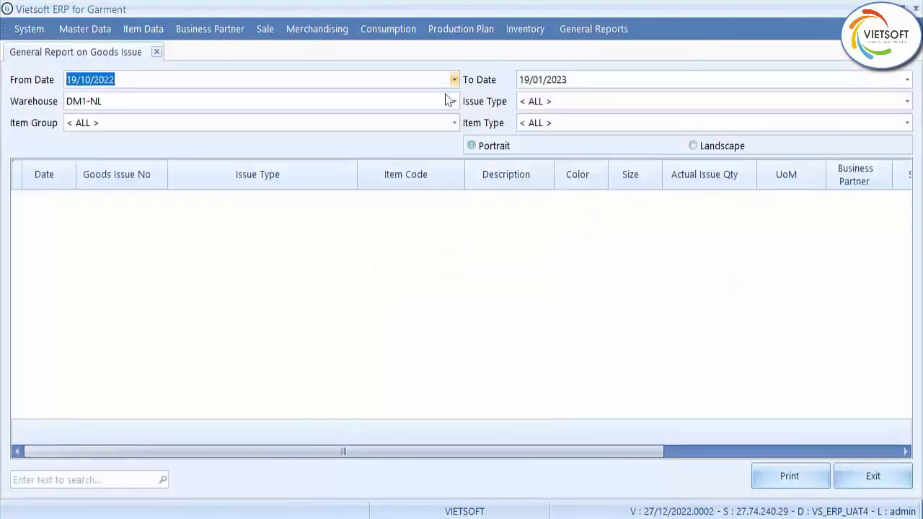
left_click(455, 101)
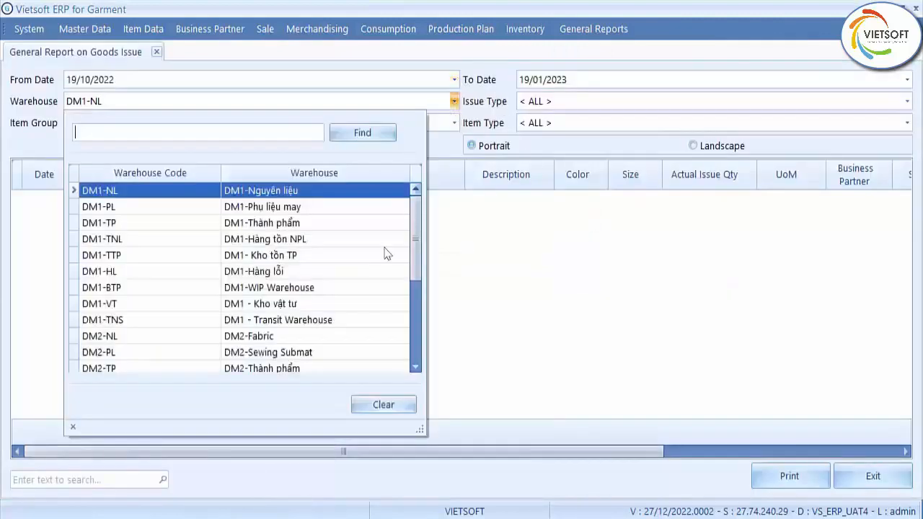
left_click(301, 337)
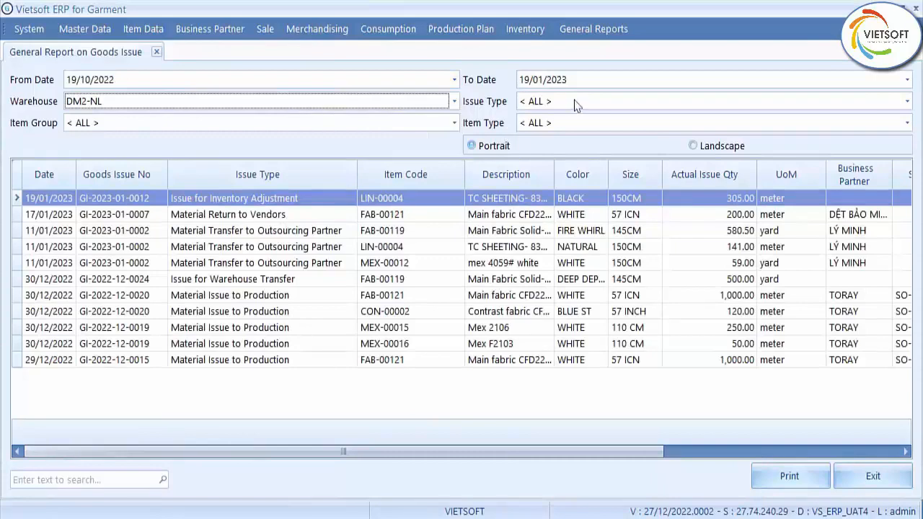
left_click(445, 125)
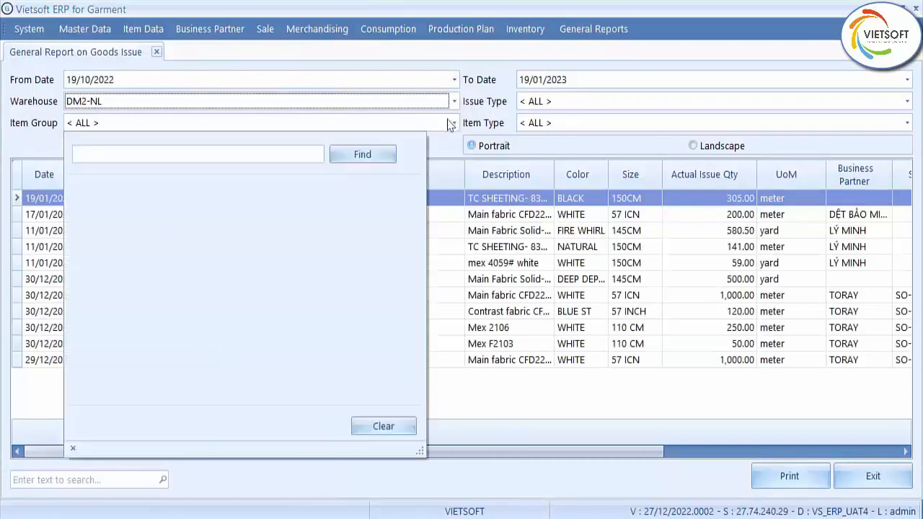
left_click(313, 247)
left_click(559, 124)
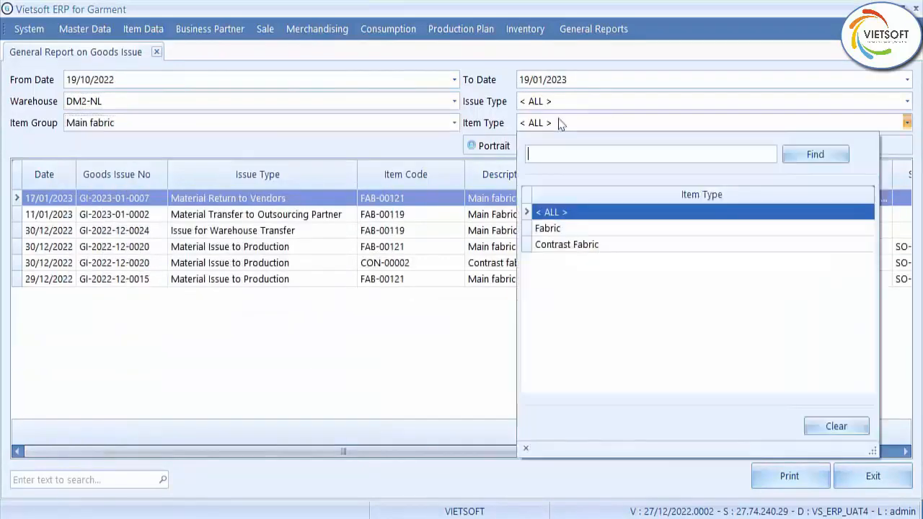
left_click(561, 228)
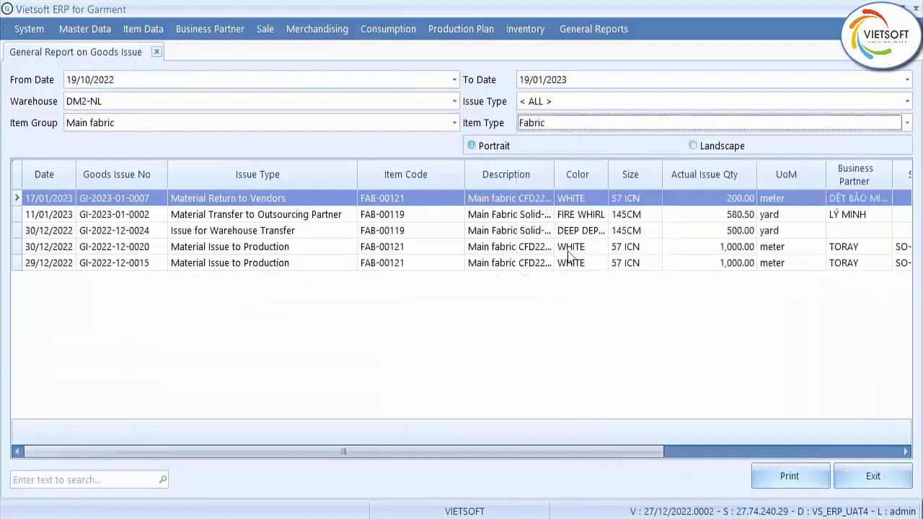
Step: Best-fit all columns of the goods issue report and save the grid layout
right_click(576, 181)
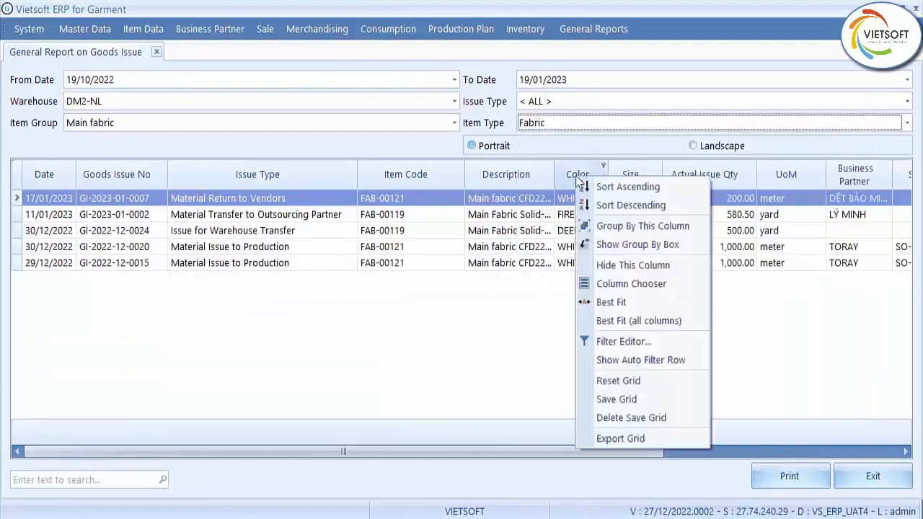
left_click(635, 325)
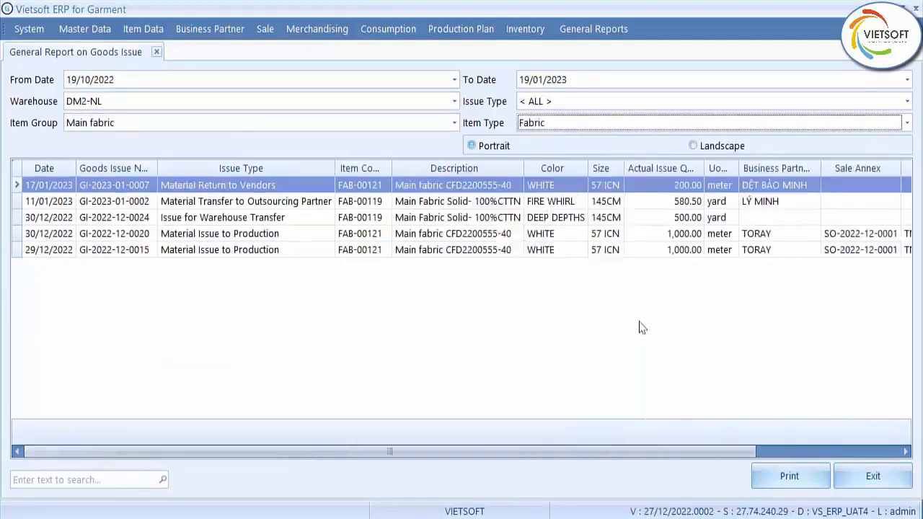
right_click(673, 168)
left_click(726, 387)
Step: Filter the goods issue report's rows to item code FAB-00119
left_click(387, 167)
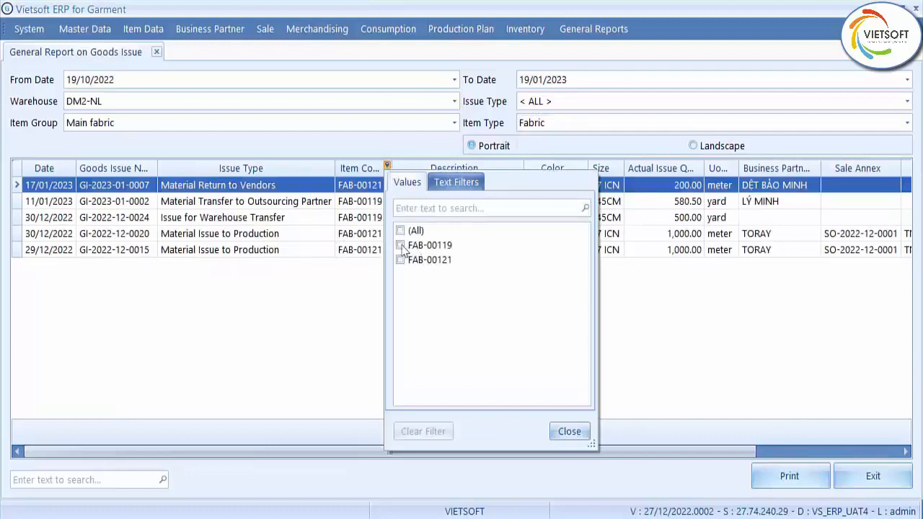
left_click(401, 245)
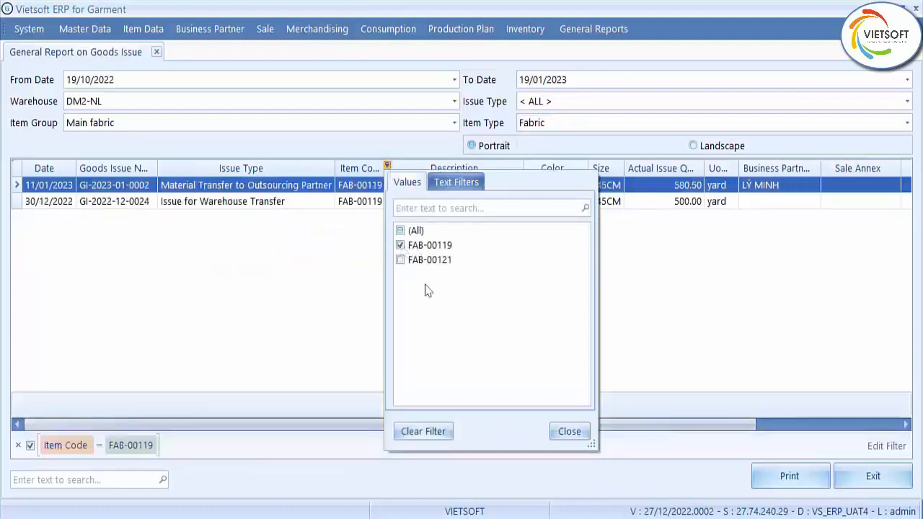
left_click(569, 431)
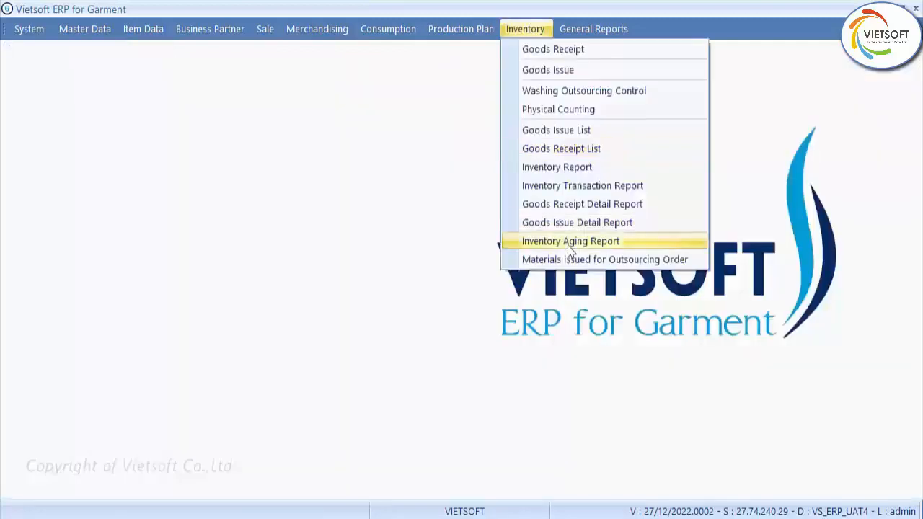
Step: Open the inventory aging report for factory Vietsoft 2, restricted to warehouse DM2-NL - DM2-Nguyên liệu
left_click(566, 241)
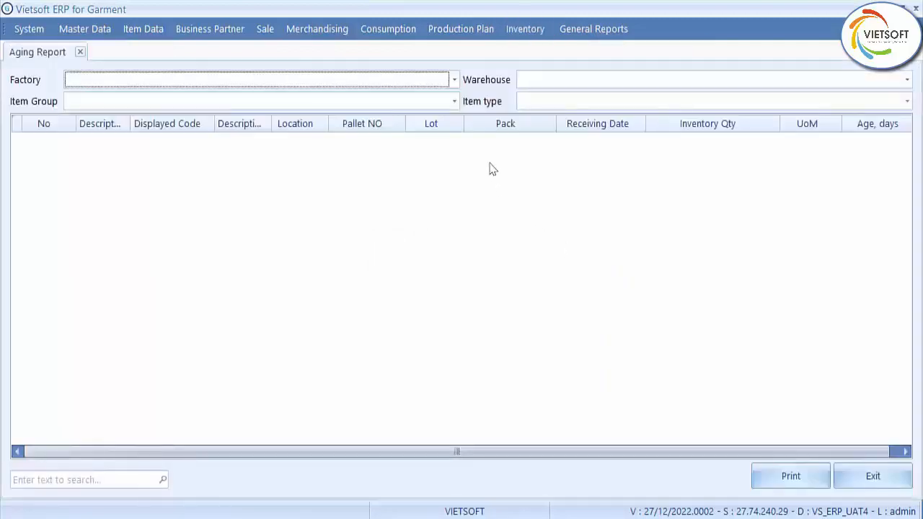
left_click(454, 80)
left_click(335, 185)
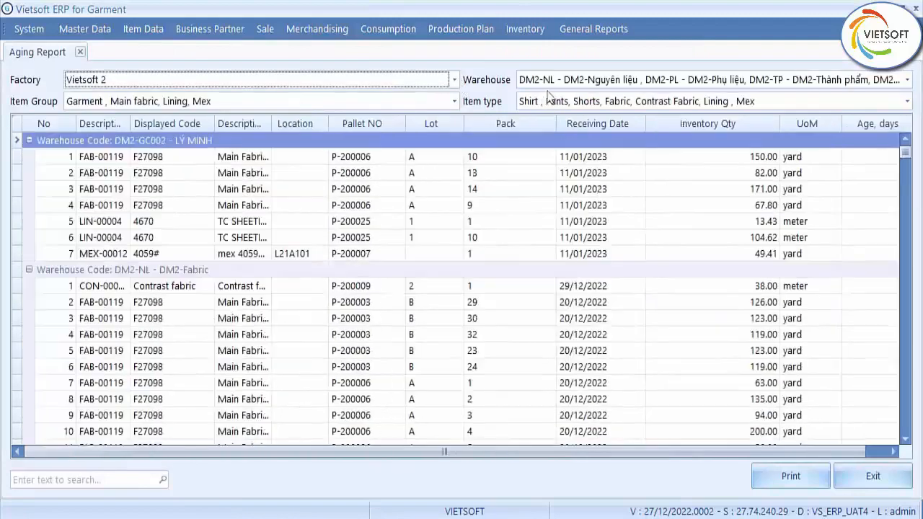
left_click(552, 81)
left_click(525, 98)
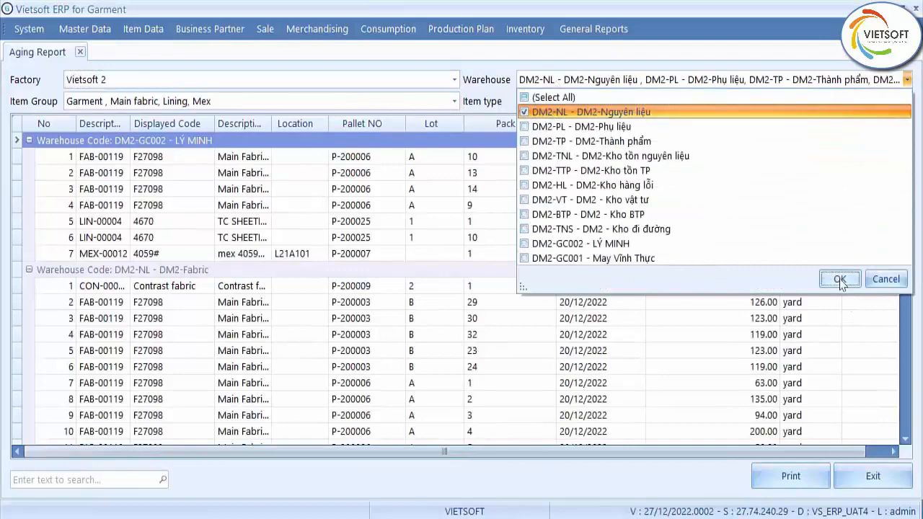
left_click(839, 280)
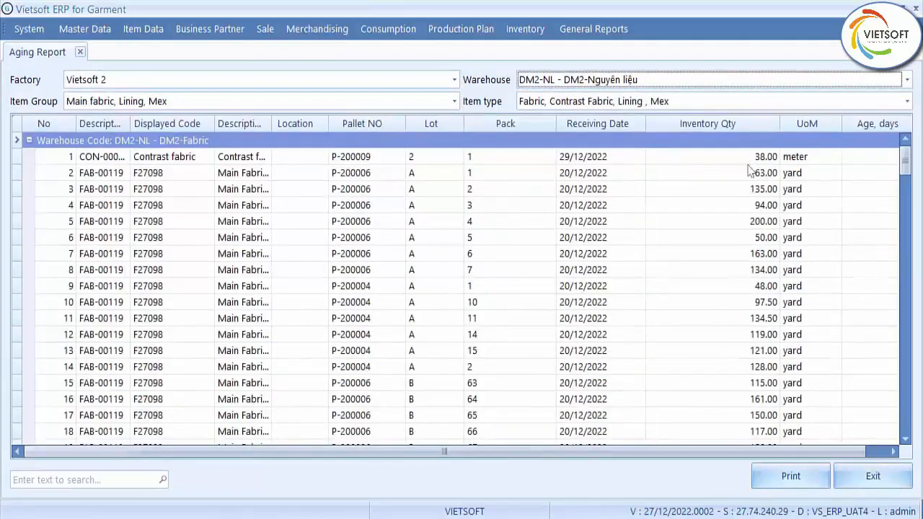
Step: Adjust the aging report's column widths to fit the age in days into view and save the grid layout
left_click_drag(700, 453, 728, 455)
left_click_drag(821, 127, 714, 123)
right_click(699, 122)
left_click(777, 343)
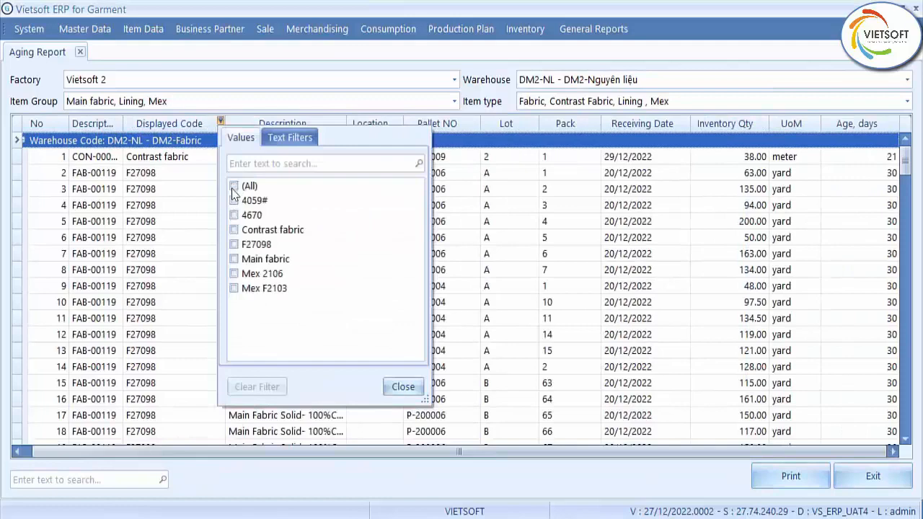
Step: Filter the aging report to displayed code 4059#, check the item's age in days and close the report
left_click(234, 200)
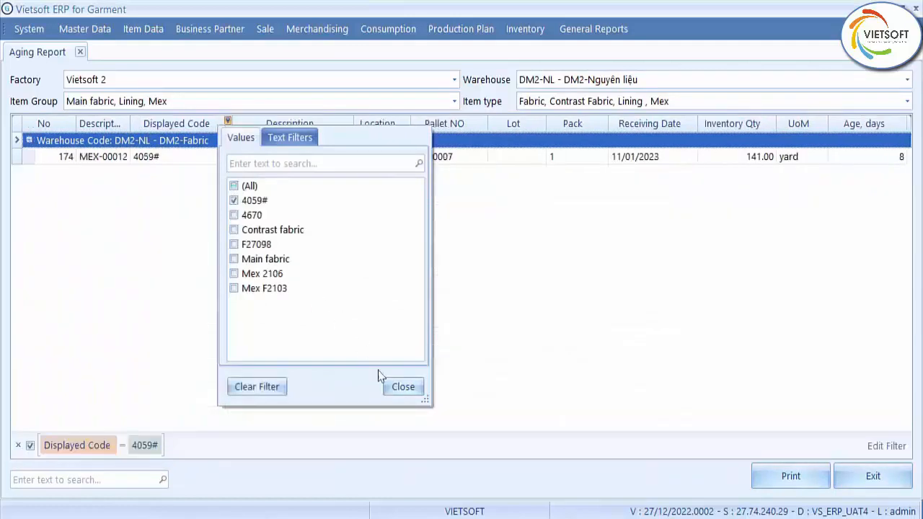
left_click(402, 387)
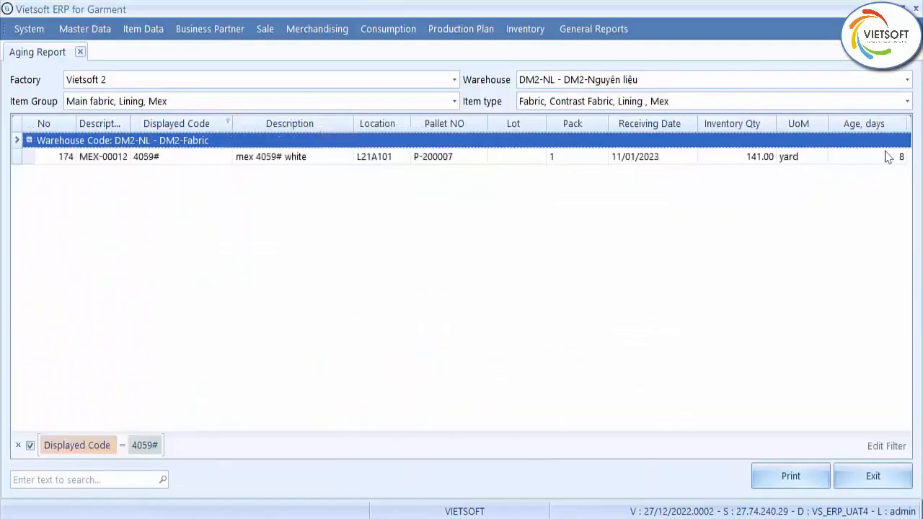
left_click(874, 474)
left_click(529, 30)
left_click(597, 261)
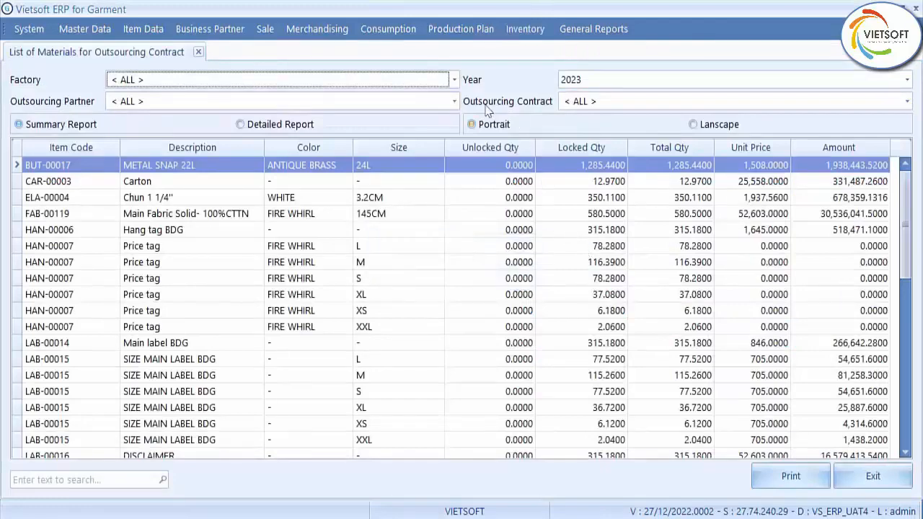
left_click(455, 81)
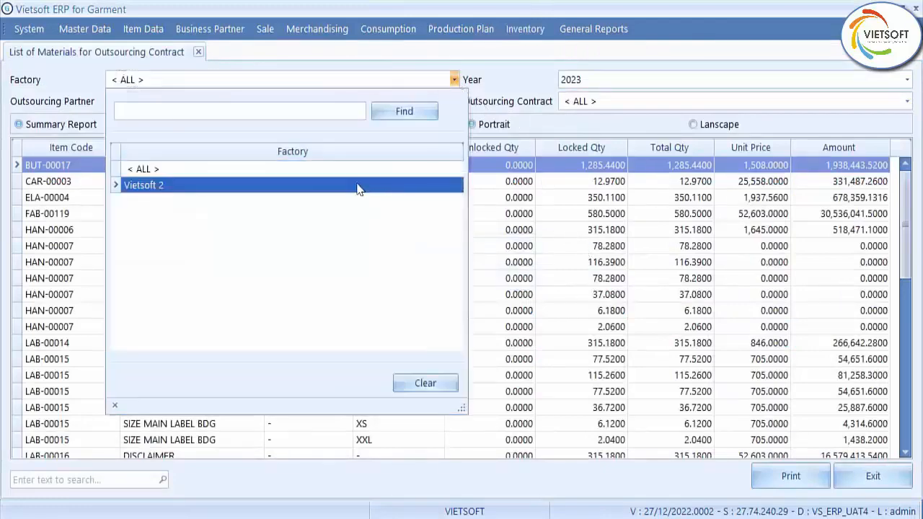
left_click(357, 186)
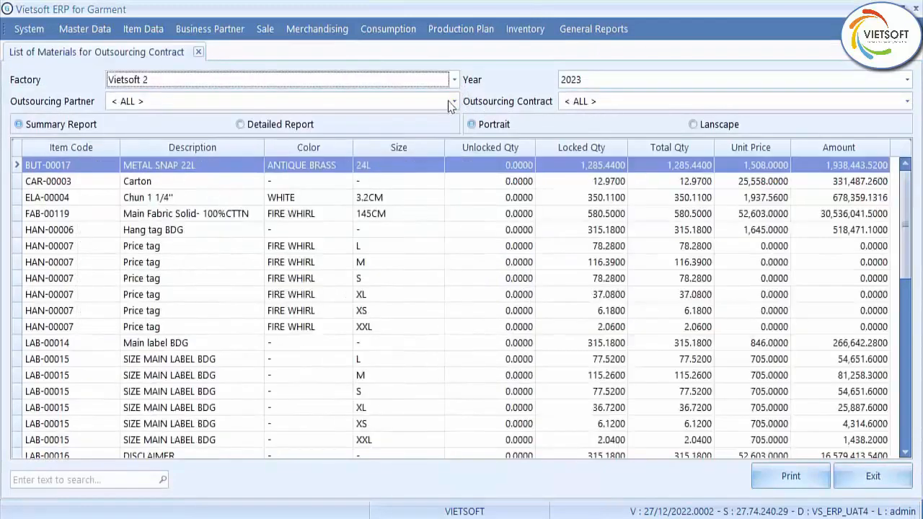
left_click(453, 102)
left_click(353, 207)
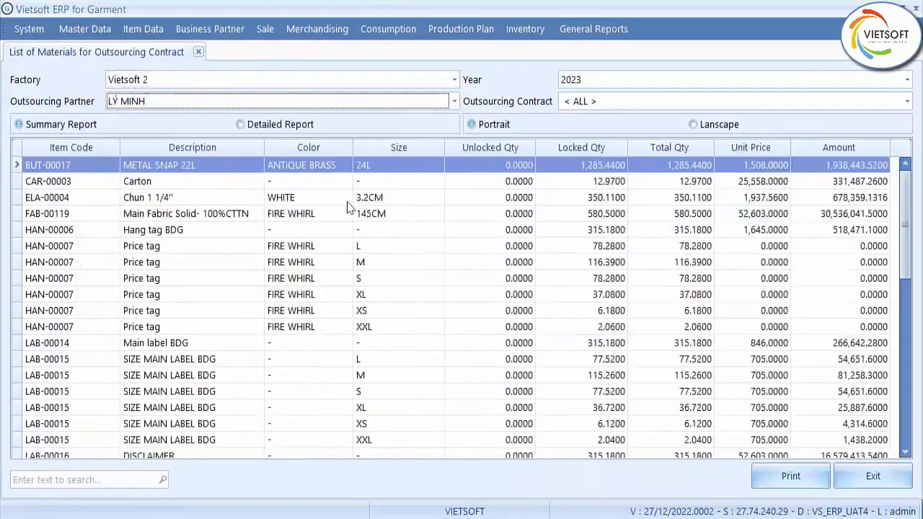
left_click(616, 102)
left_click(632, 205)
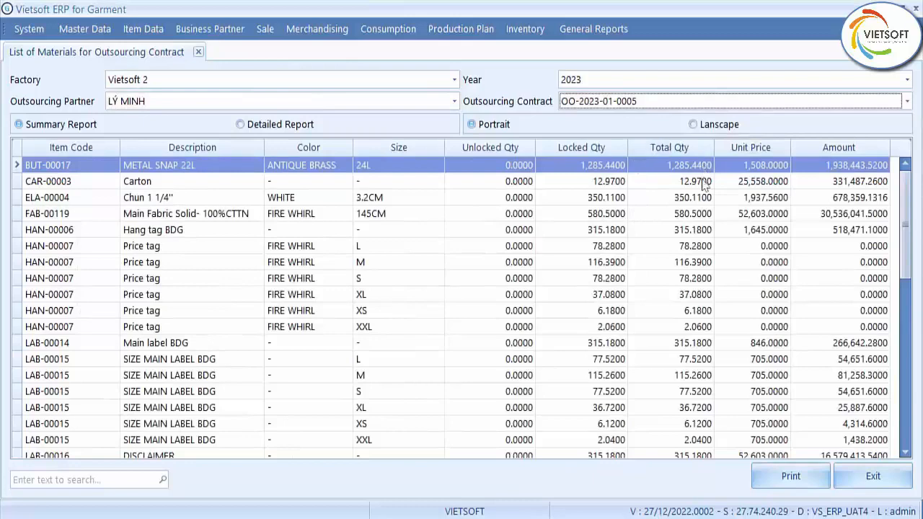
Step: Examine the materials, quantities and amounts issued for the outsourcing contract and close the report
scroll(901, 263, "down", 2)
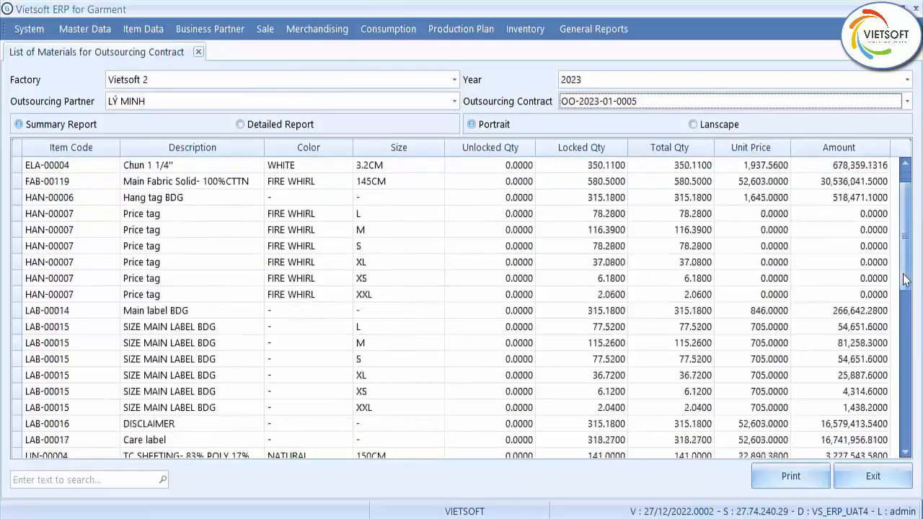
scroll(898, 256, "up", 2)
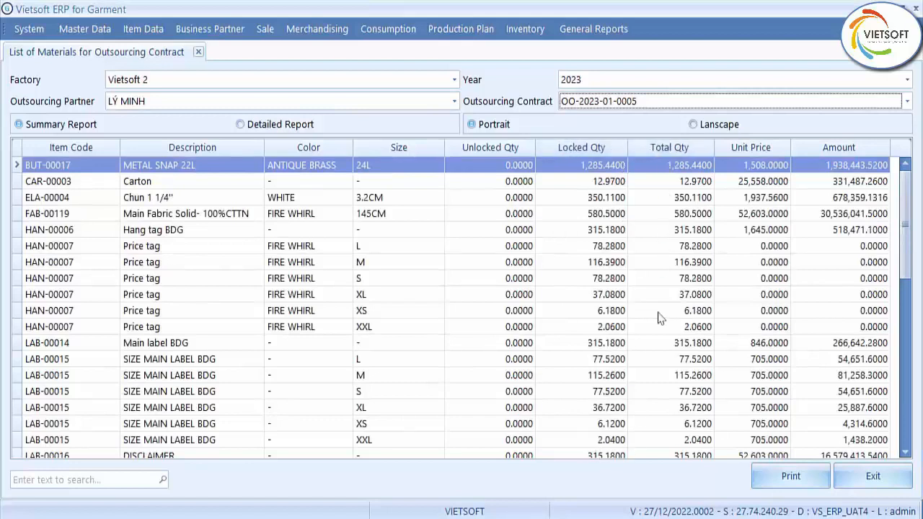
left_click(874, 478)
Step: Open the production progress report and examine each order's preparation, outsourcing, packing and OBA date columns
left_click(602, 29)
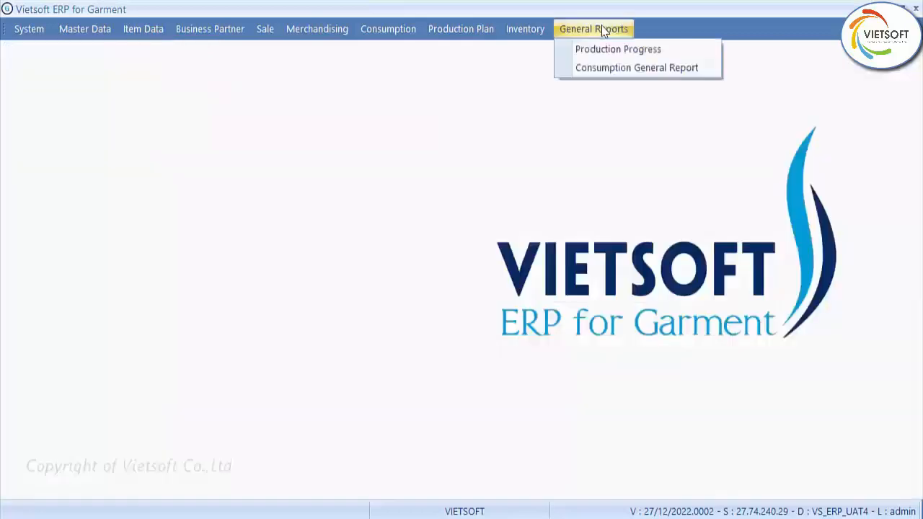
left_click(607, 54)
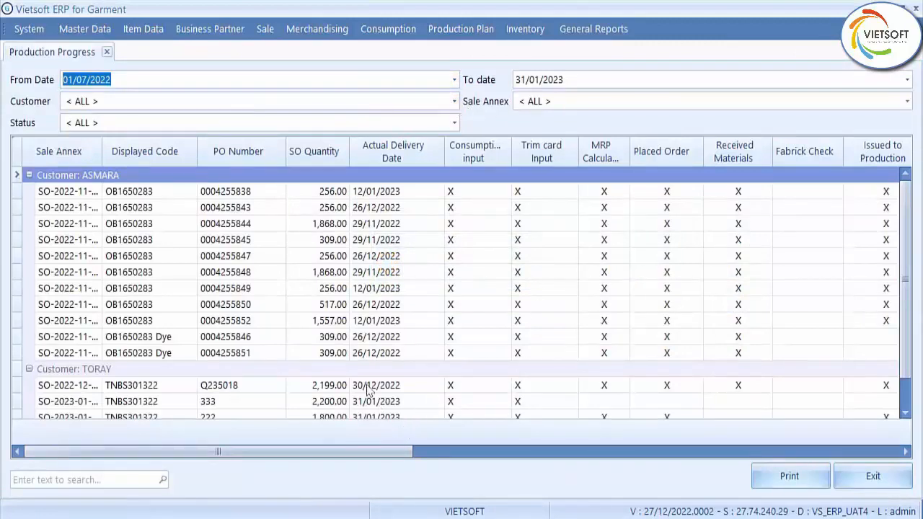
left_click(429, 199)
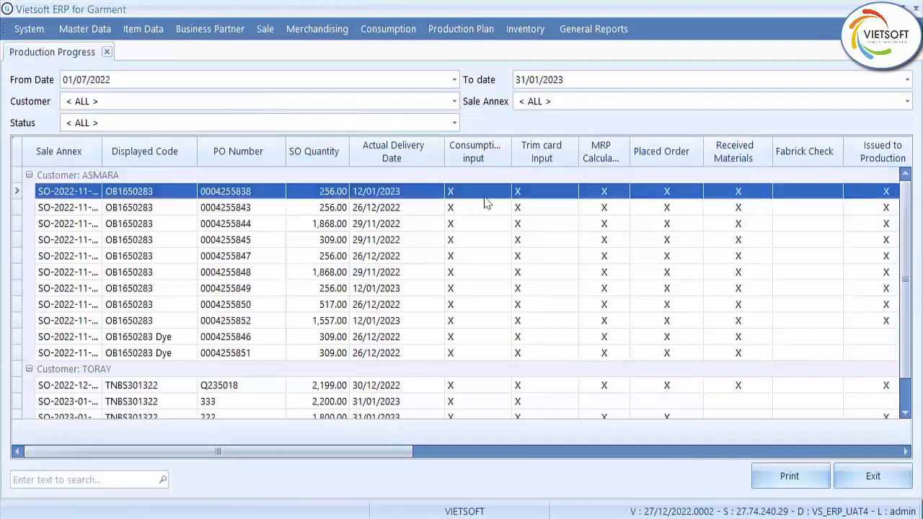
left_click_drag(382, 457, 766, 499)
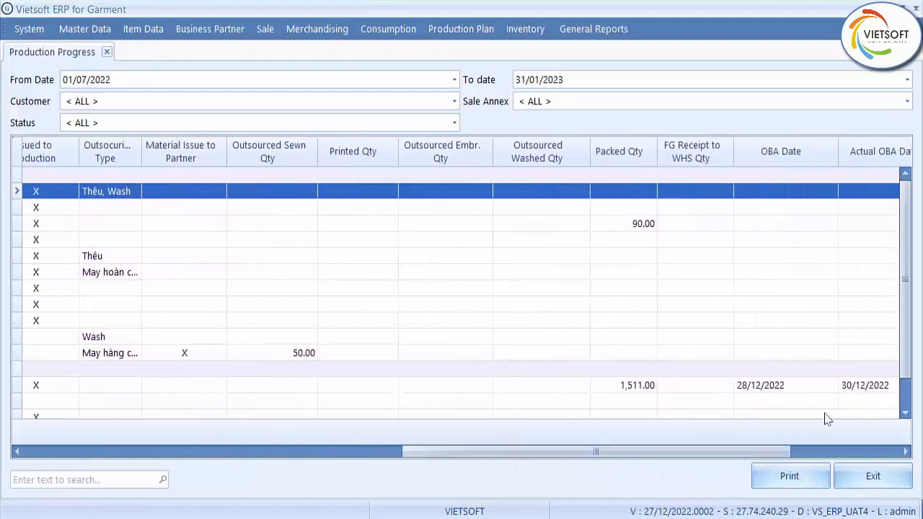
scroll(827, 380, "down", 1)
left_click(640, 371)
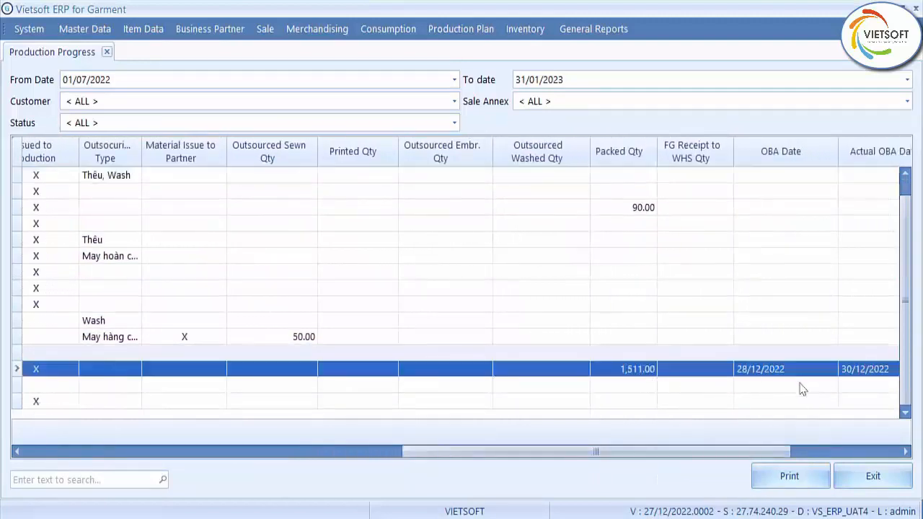
left_click_drag(754, 452, 858, 465)
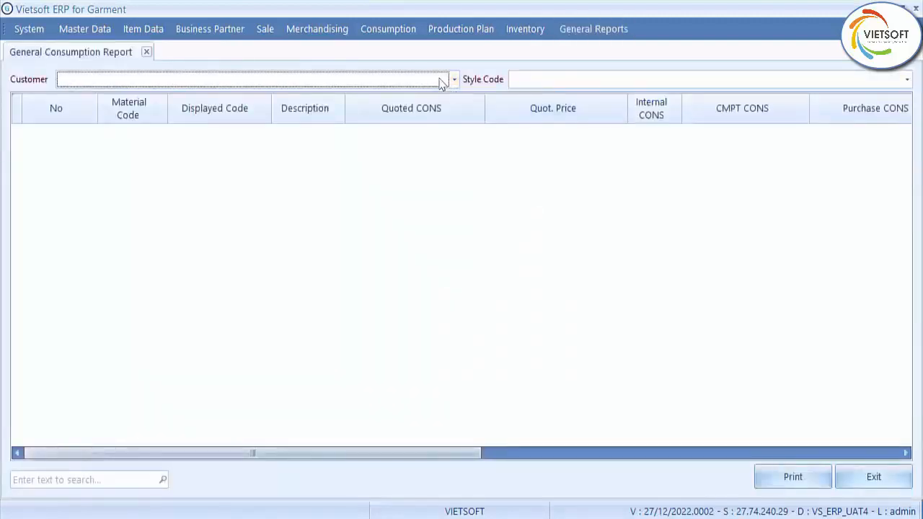
Step: Load the general consumption report for customer TORAY and style code TNBS301322
left_click(455, 79)
left_click(354, 197)
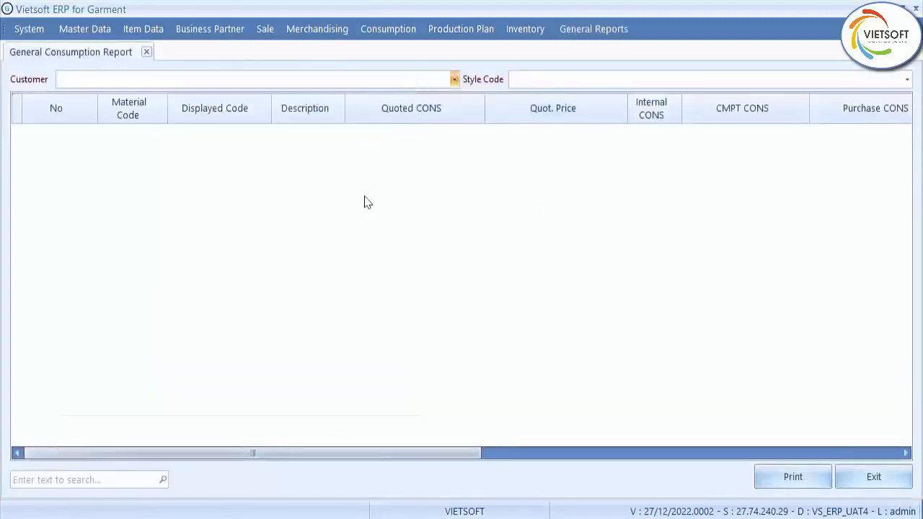
left_click(566, 81)
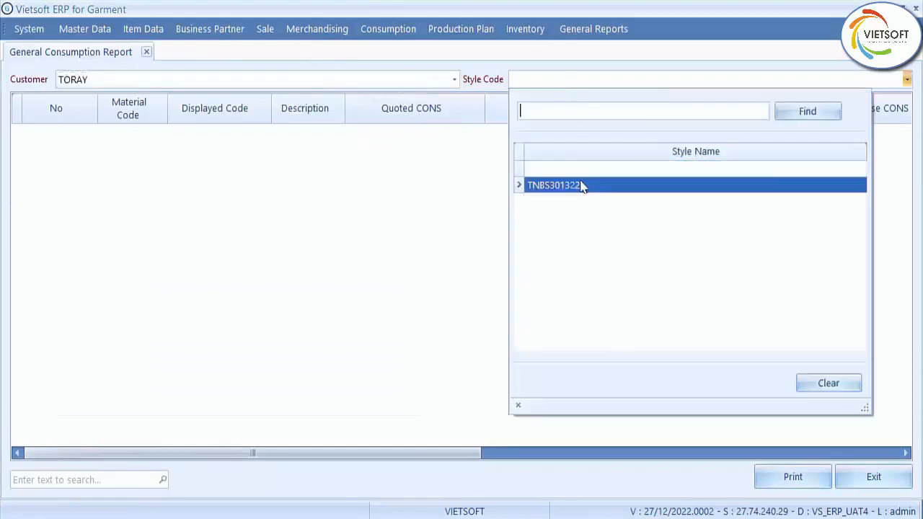
left_click(583, 128)
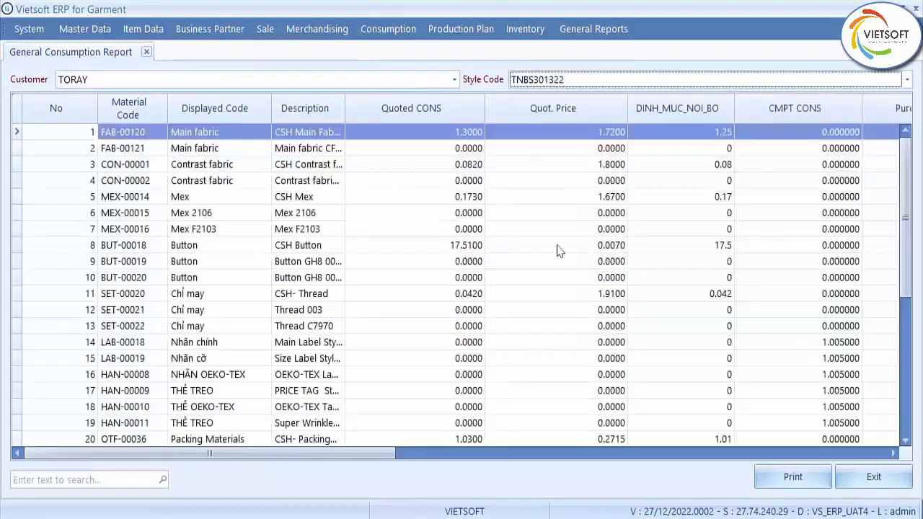
Step: Export the consumption report as an xlsx file to DATA (D:) under the suggested name, and narrow the workbook's Description column to review the consumption columns
left_click(793, 477)
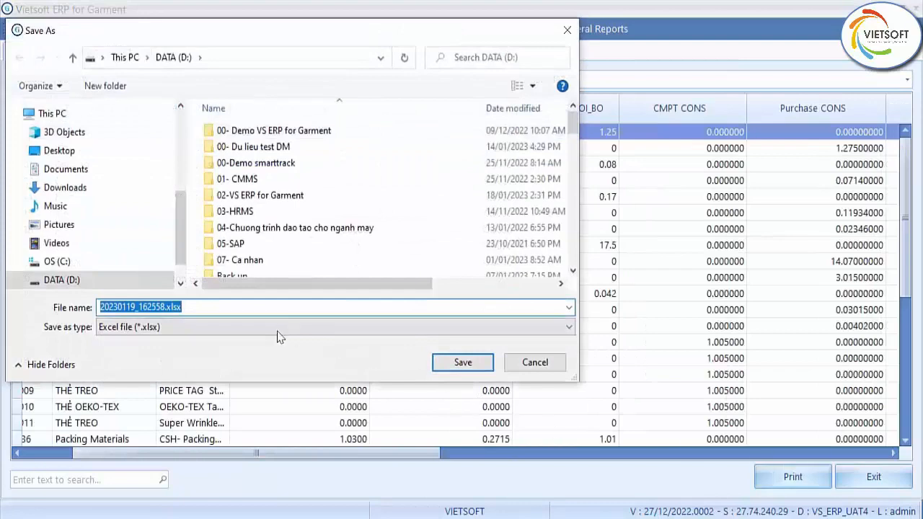
left_click(462, 363)
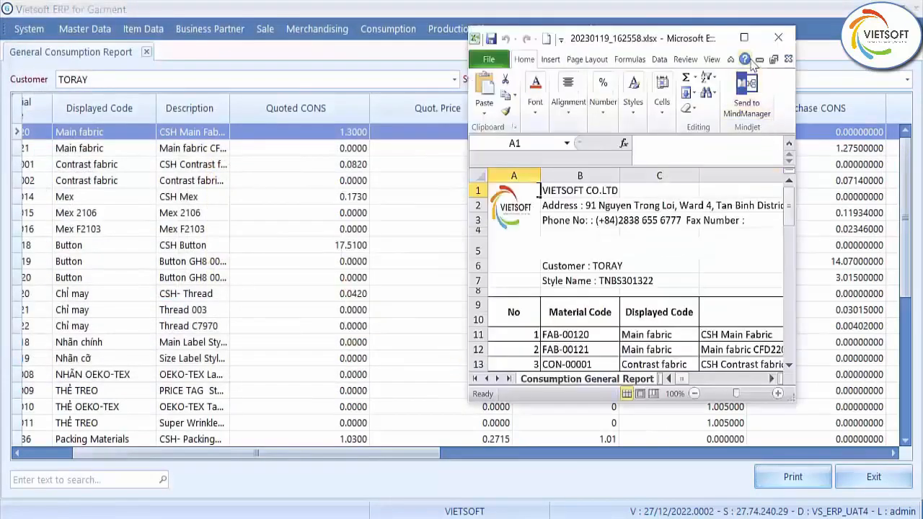
left_click(744, 37)
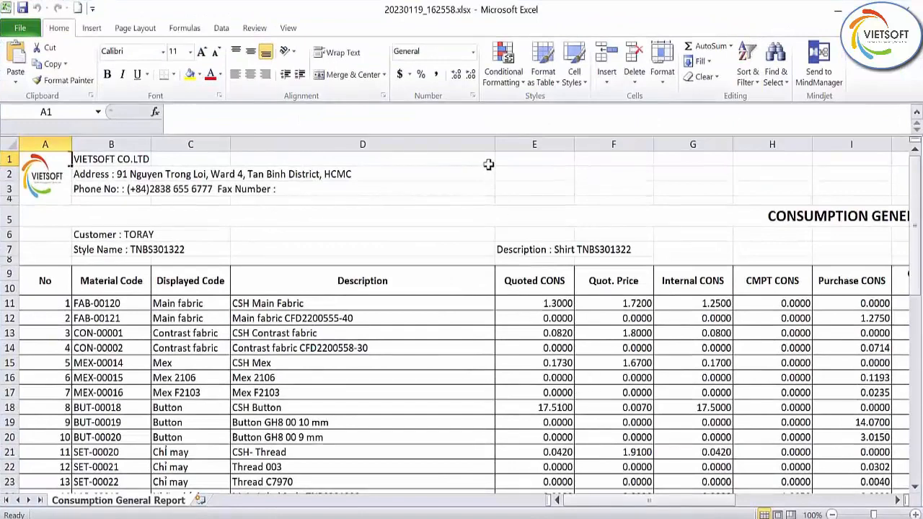
left_click_drag(495, 144, 388, 144)
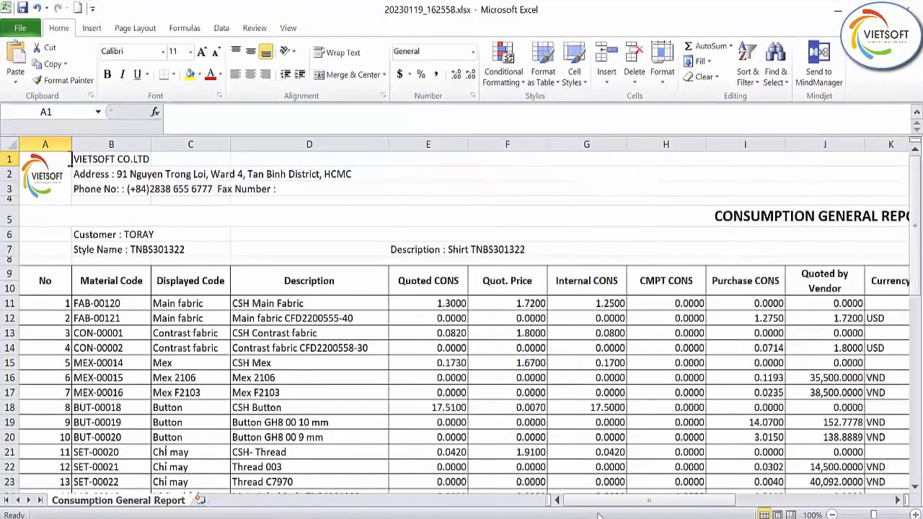
left_click_drag(603, 502, 757, 504)
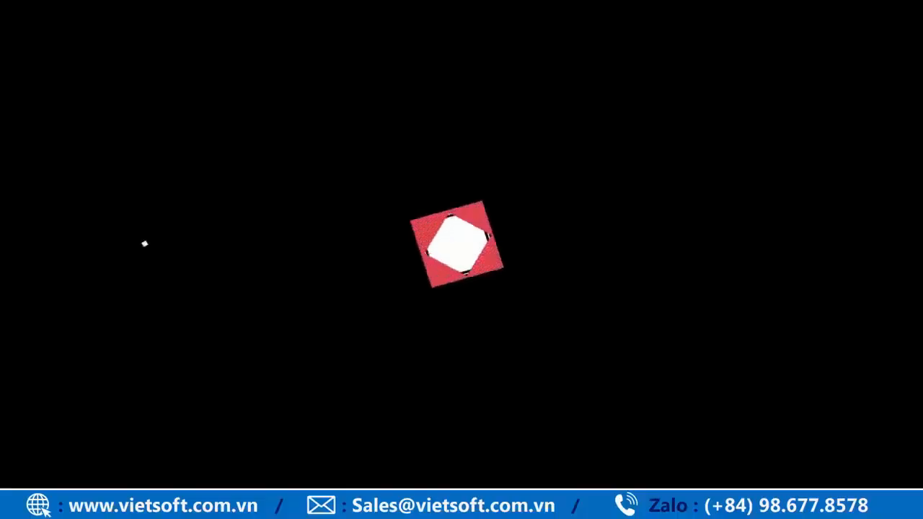